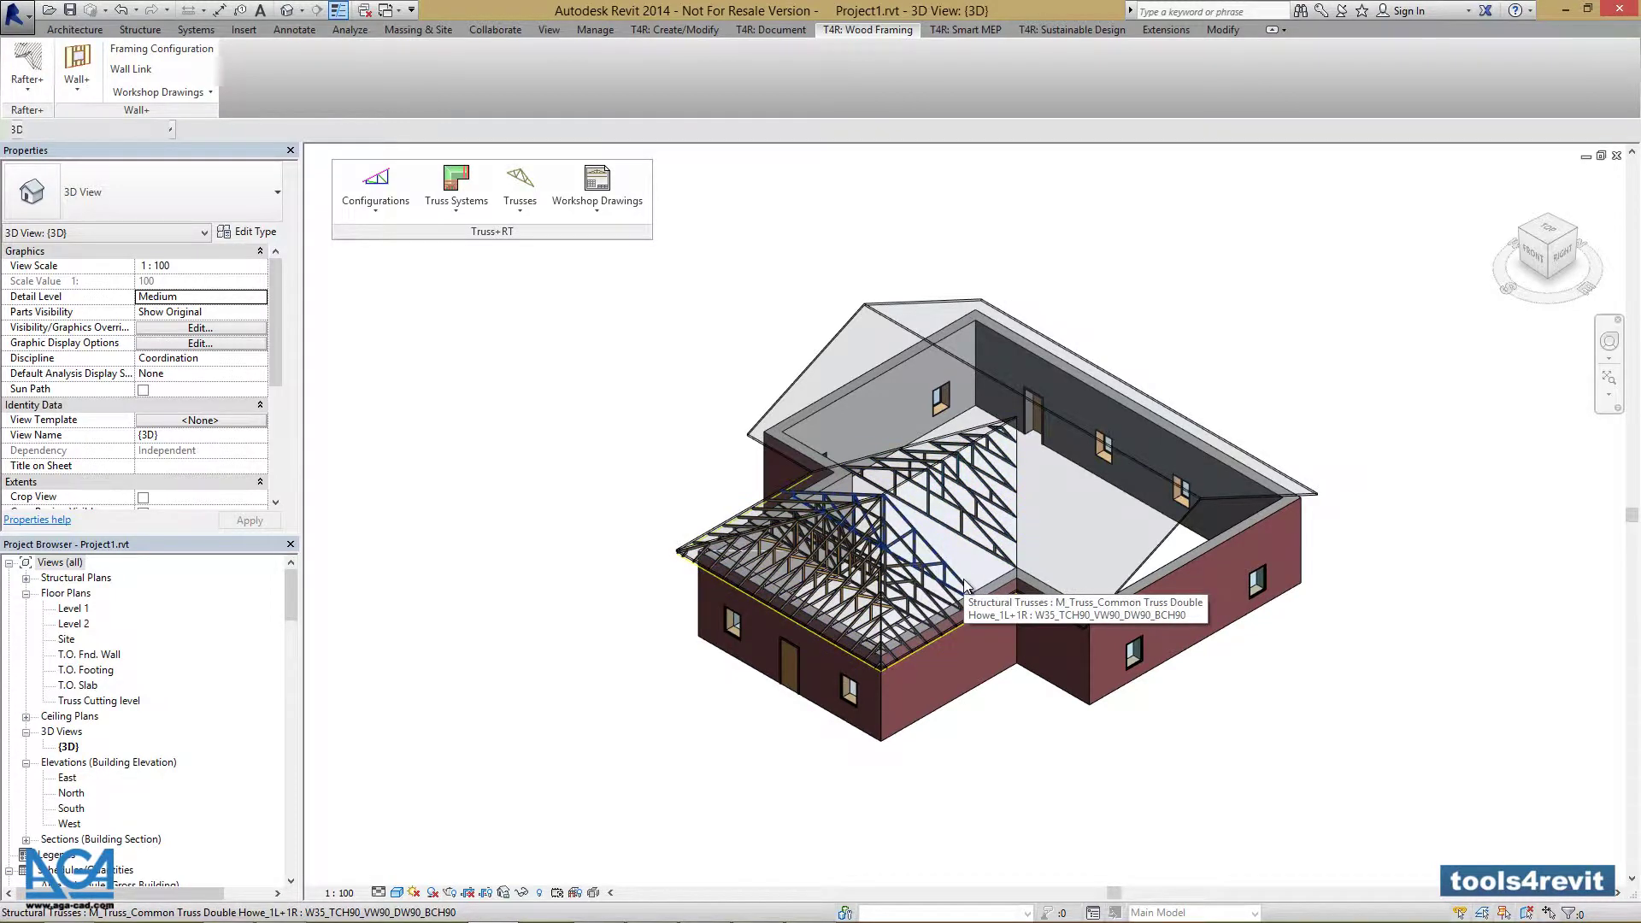
- AutoCopy the selected common truss so Double Howe trusses fill the rest of the wing
{"action": "left_click", "coordinate": [964, 583]}
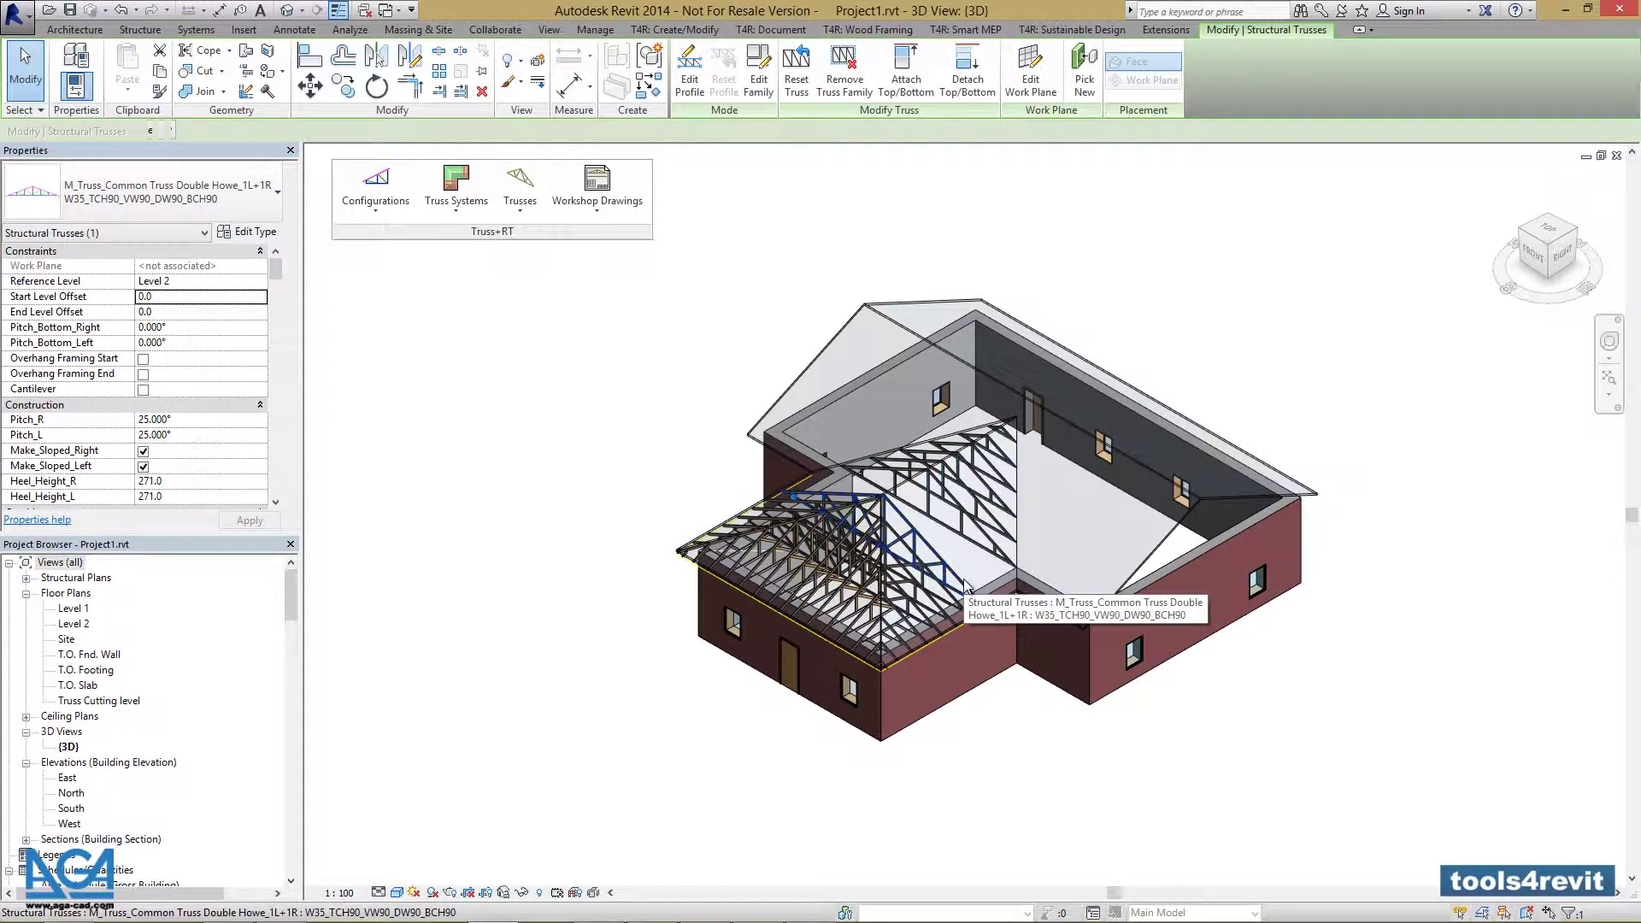
{"action": "left_click", "coordinate": [451, 209]}
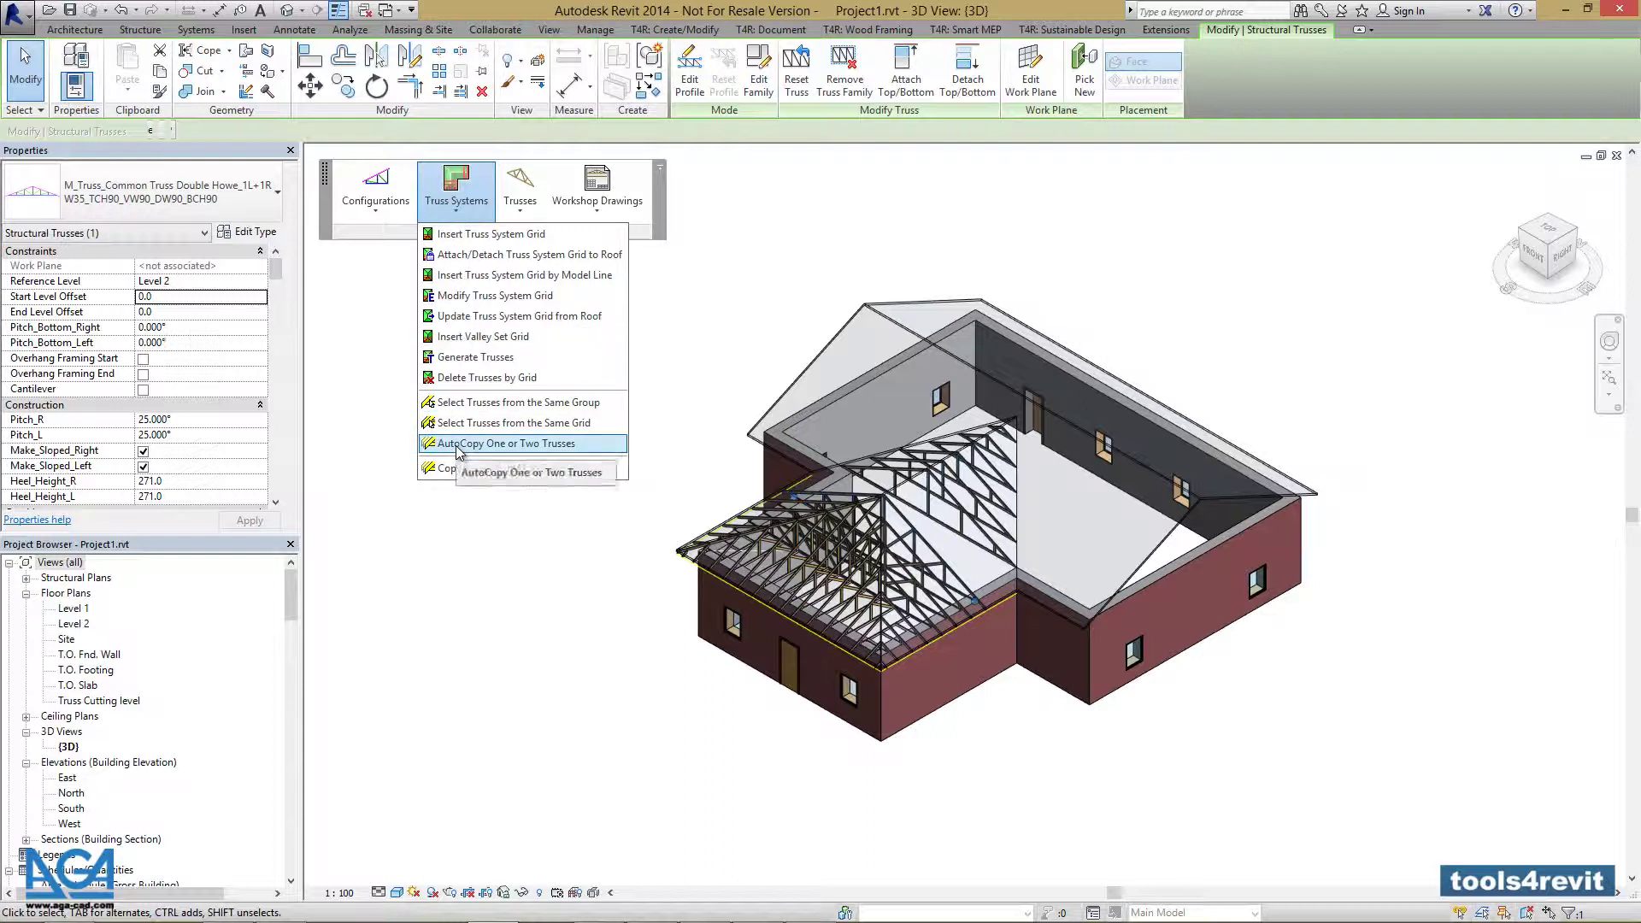
{"action": "left_click", "coordinate": [506, 444]}
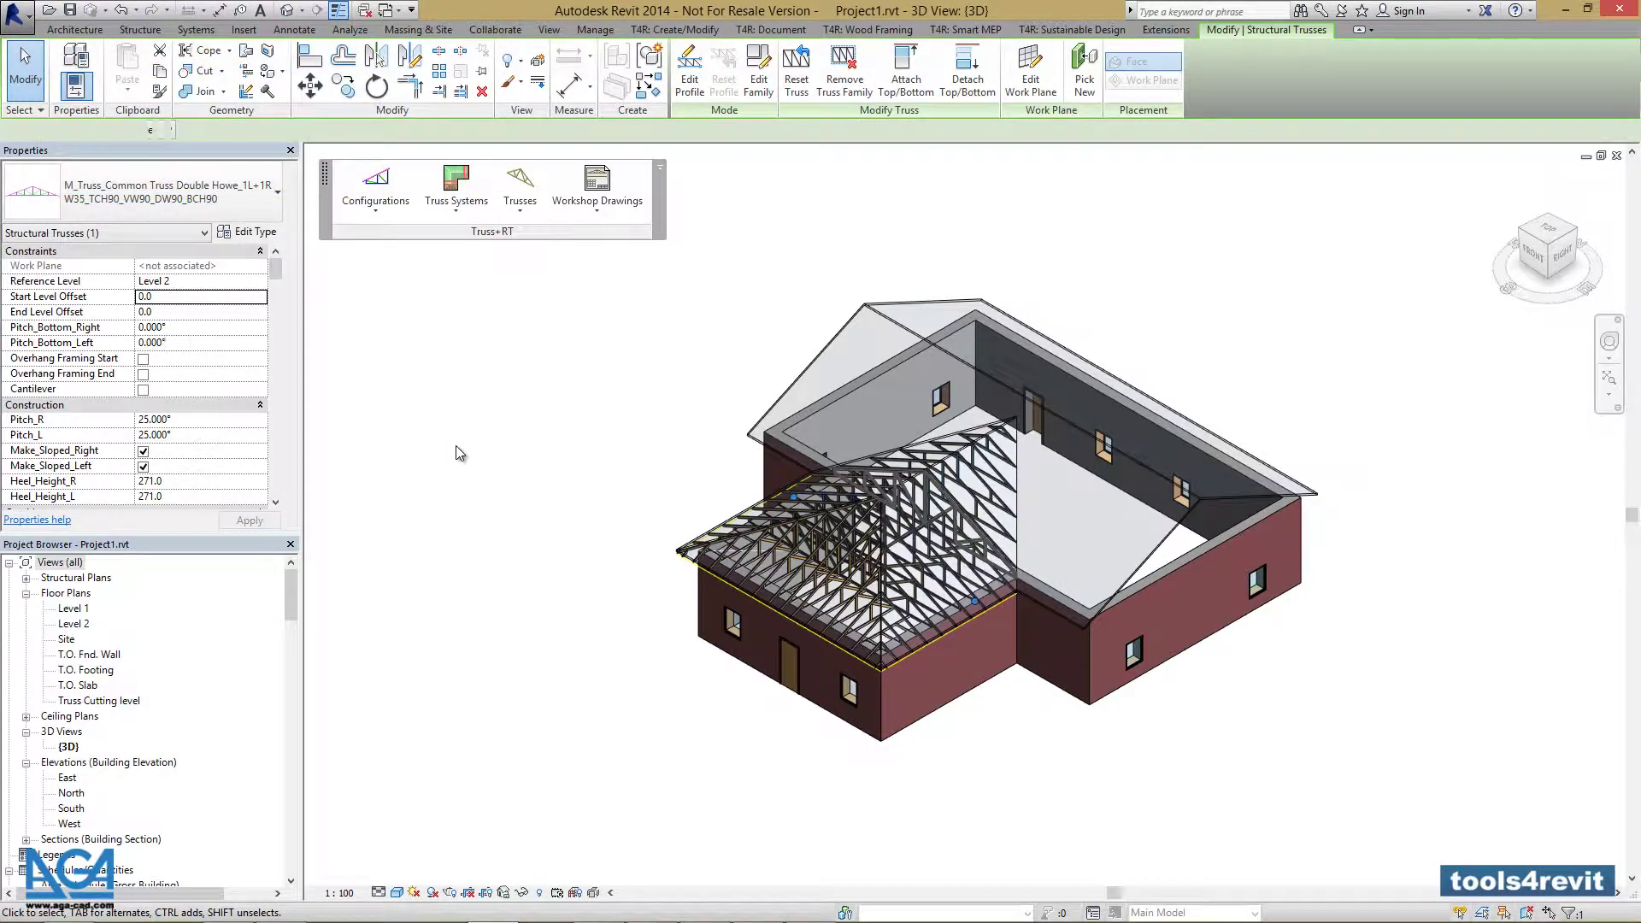
{"action": "scroll", "coordinate": [1017, 581], "scroll_direction": "up", "scroll_amount": 6}
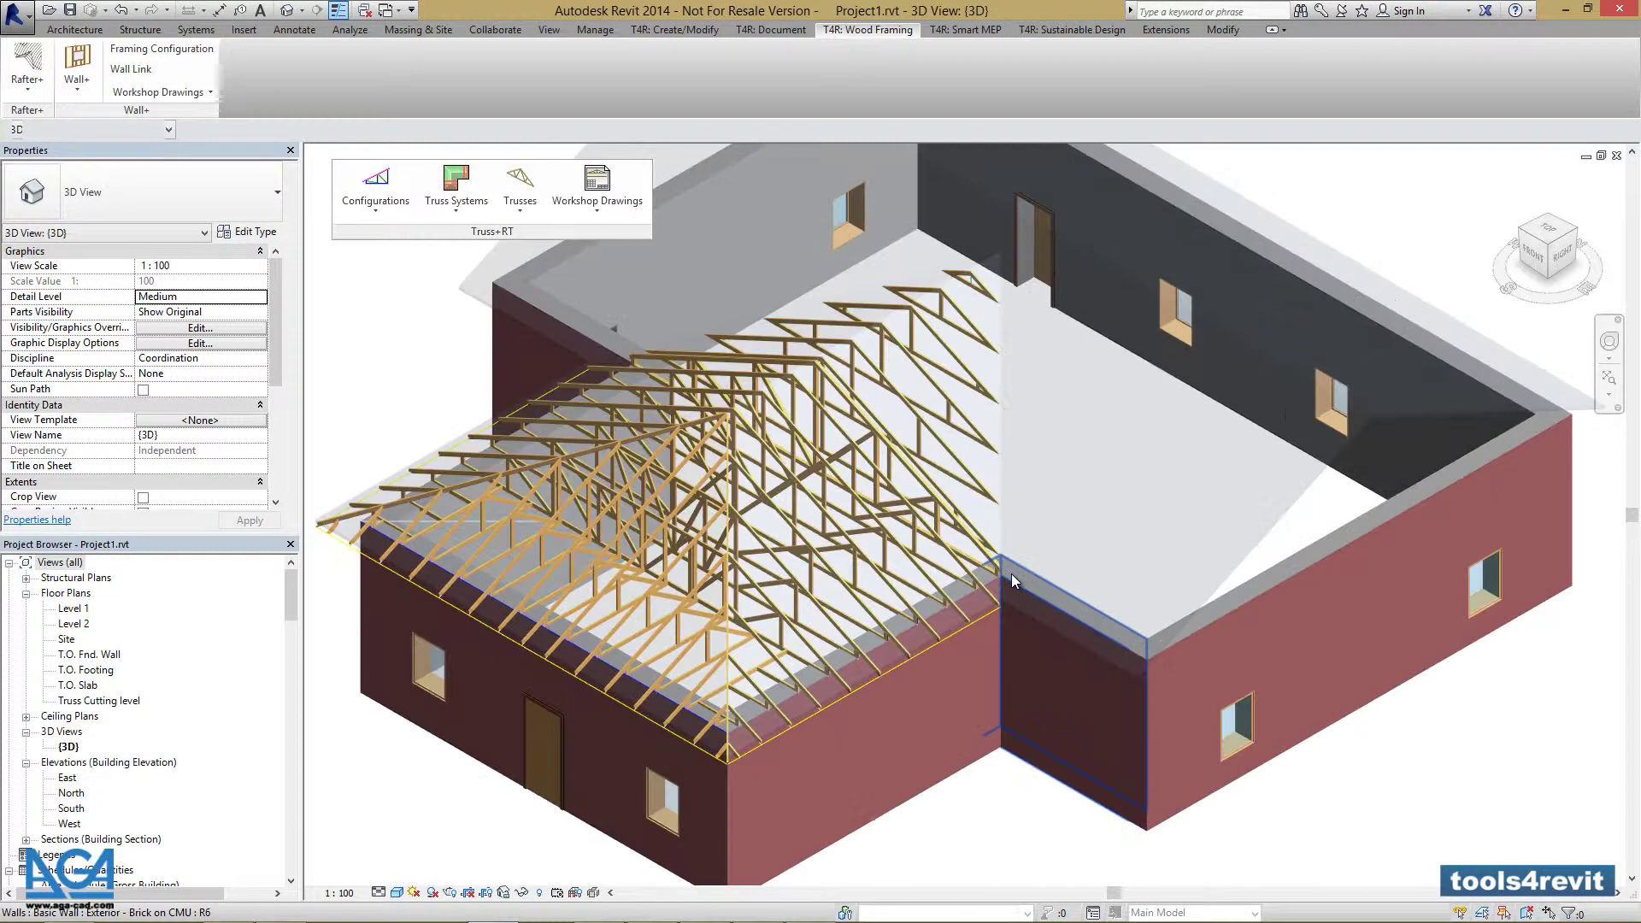
{"action": "scroll", "coordinate": [1007, 567], "scroll_direction": "up", "scroll_amount": 4}
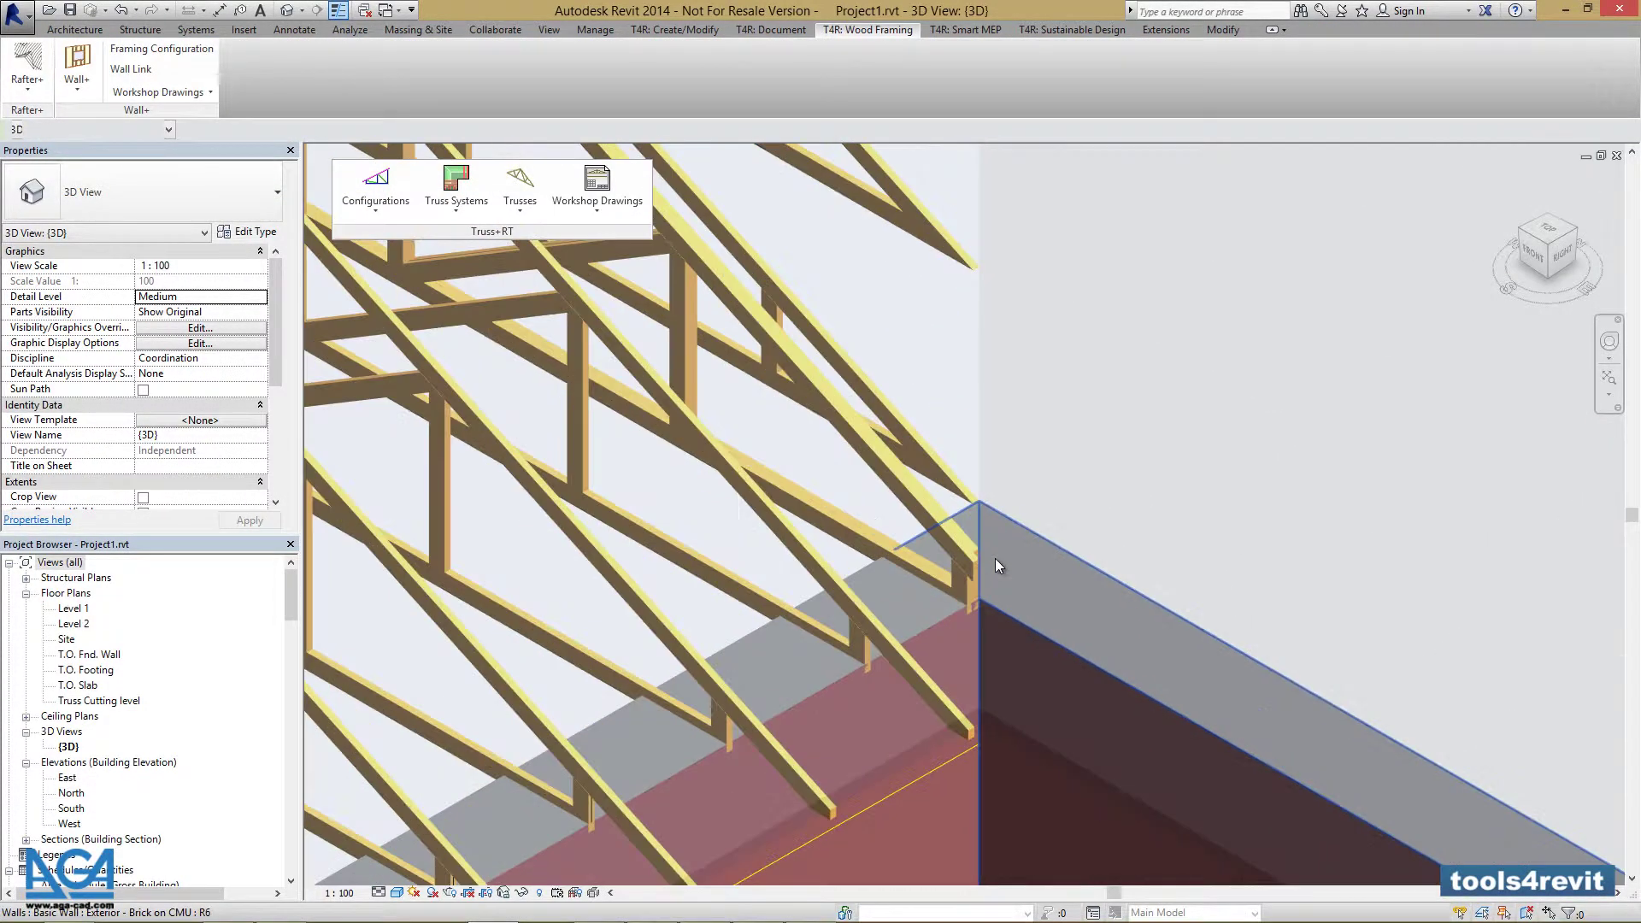
{"action": "left_click", "coordinate": [967, 567]}
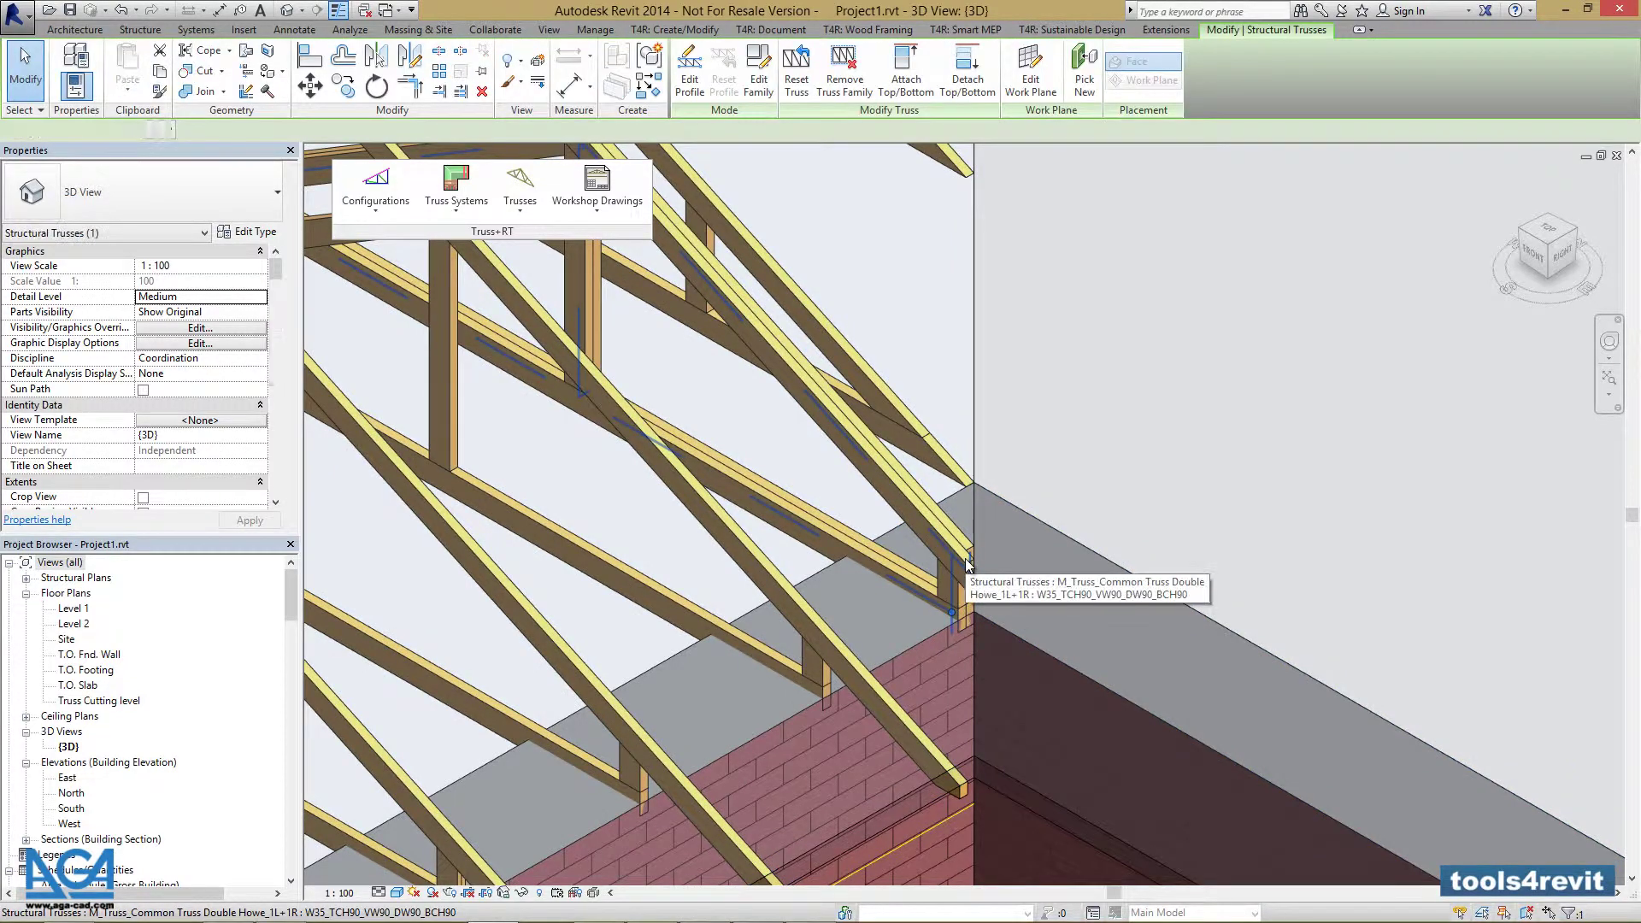
{"action": "middle_click_drag", "start_coordinate": [963, 579], "coordinate": [853, 578], "text": "shift"}
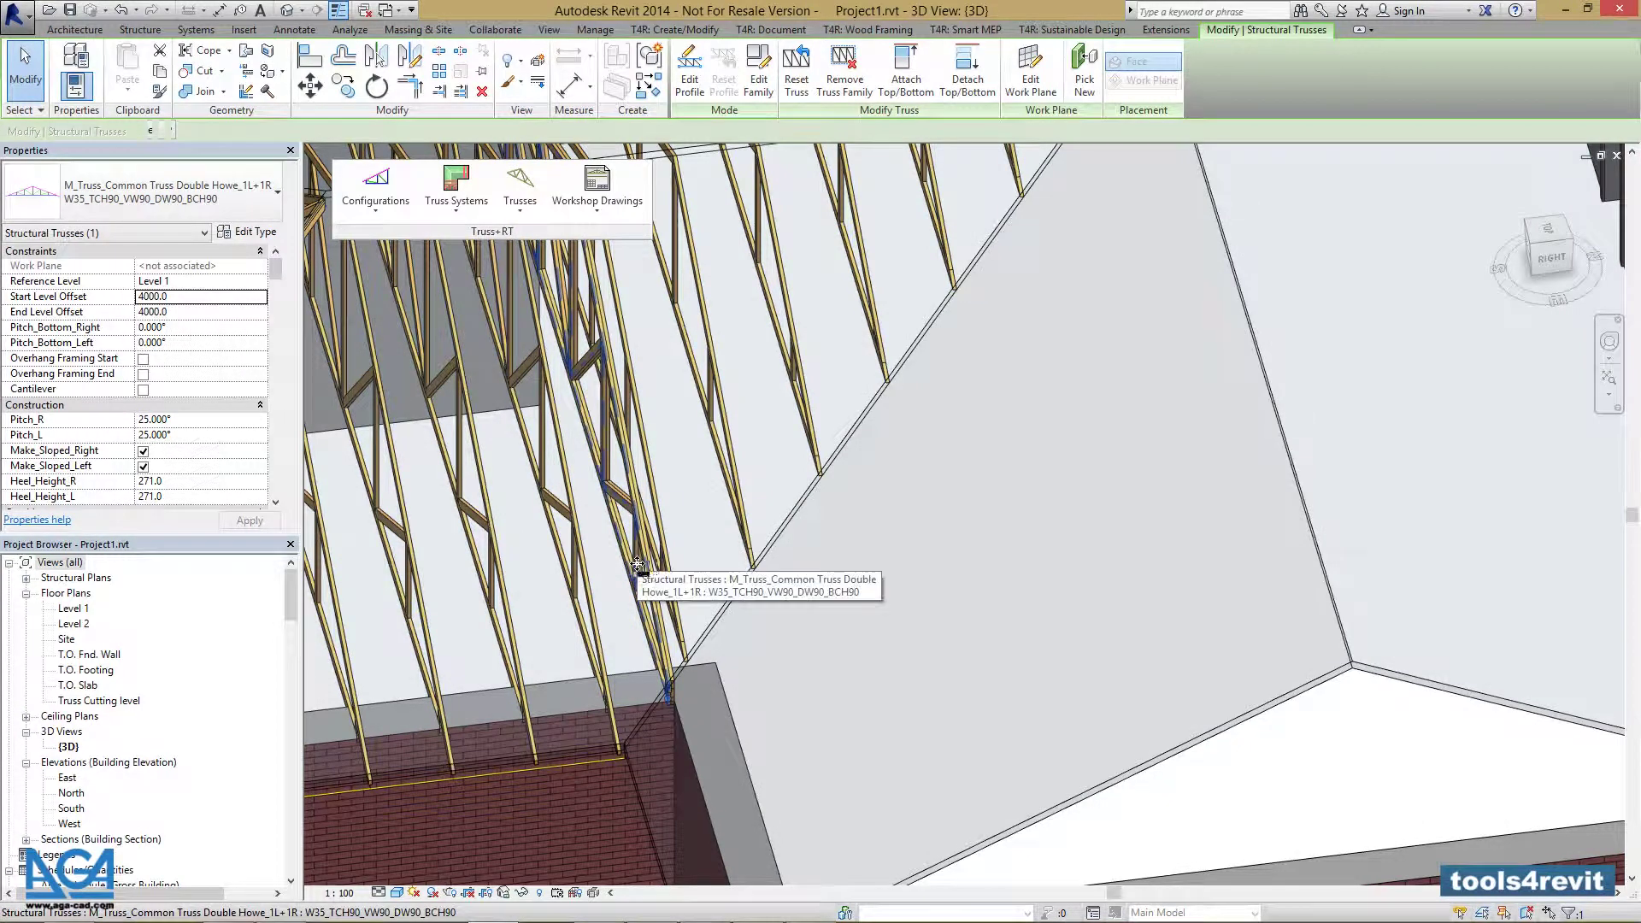
{"action": "key", "text": "Escape"}
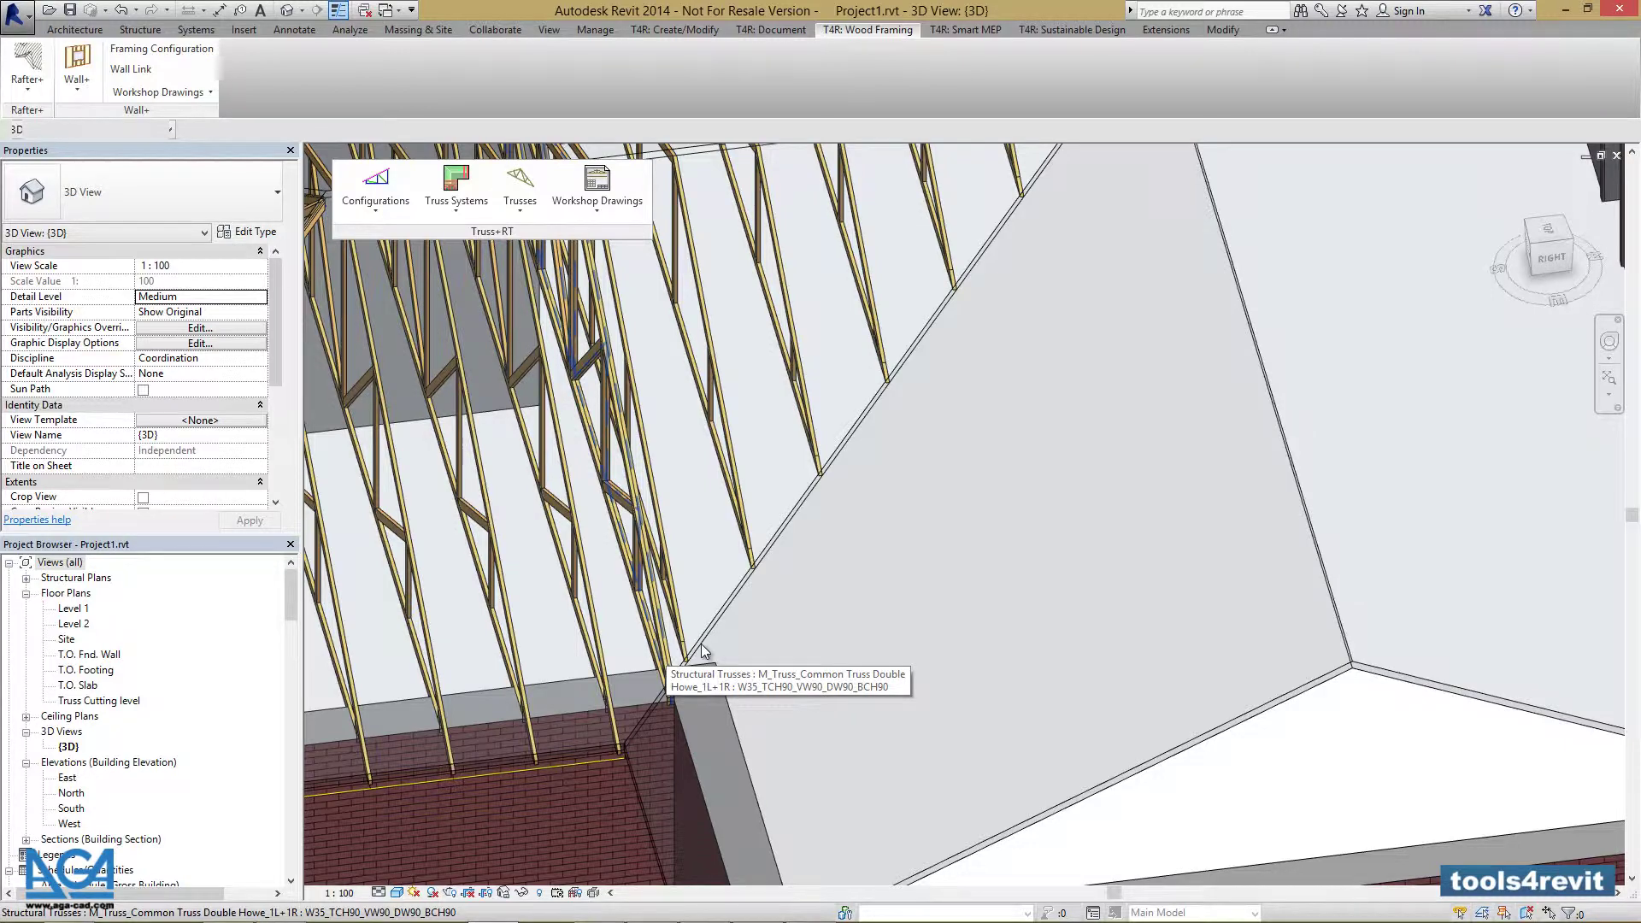
{"action": "scroll", "coordinate": [795, 617], "scroll_direction": "down", "scroll_amount": 5}
{"action": "middle_click_drag", "start_coordinate": [795, 617], "coordinate": [848, 573], "text": "shift"}
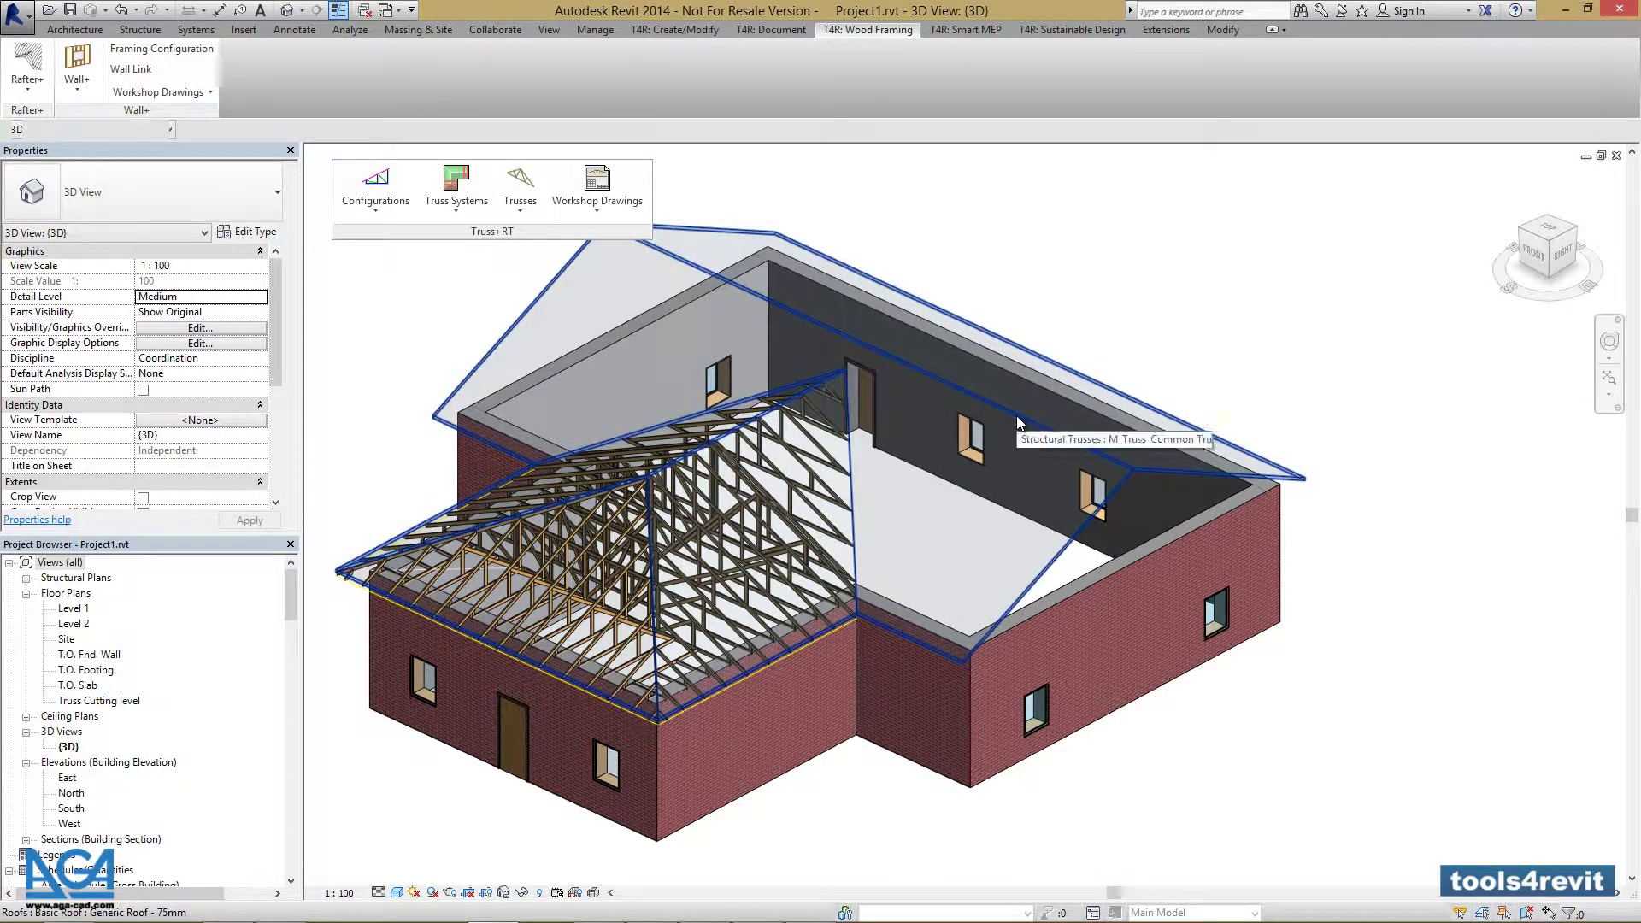
{"action": "left_click", "coordinate": [1269, 463]}
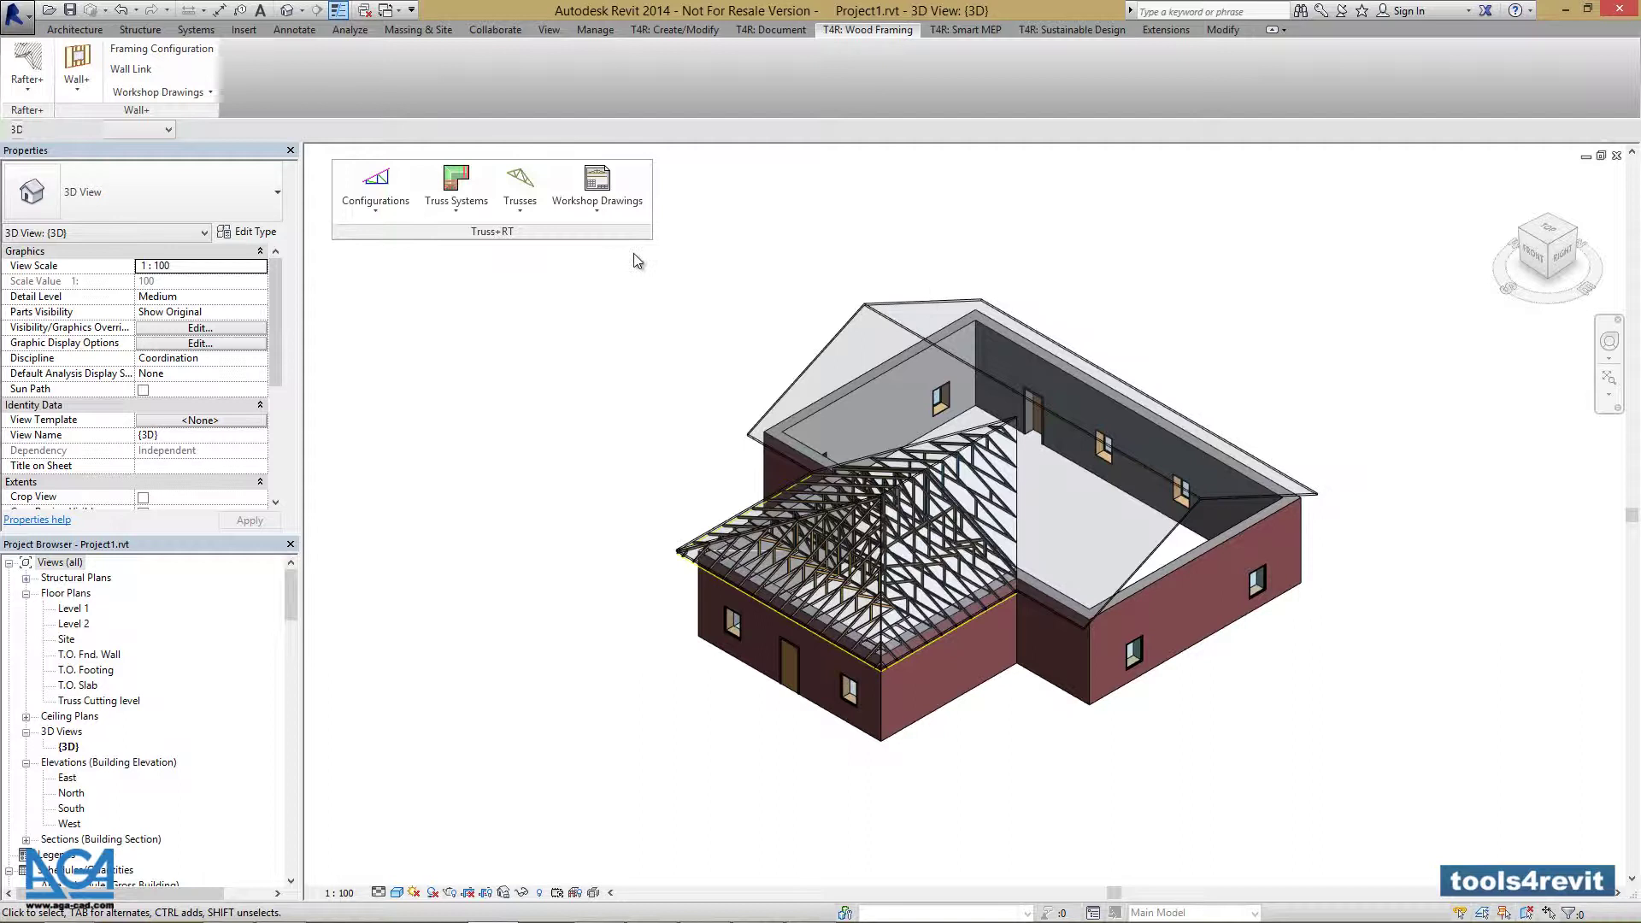
- Start a new truss system grid and attach it to the main roof
{"action": "left_click", "coordinate": [467, 206]}
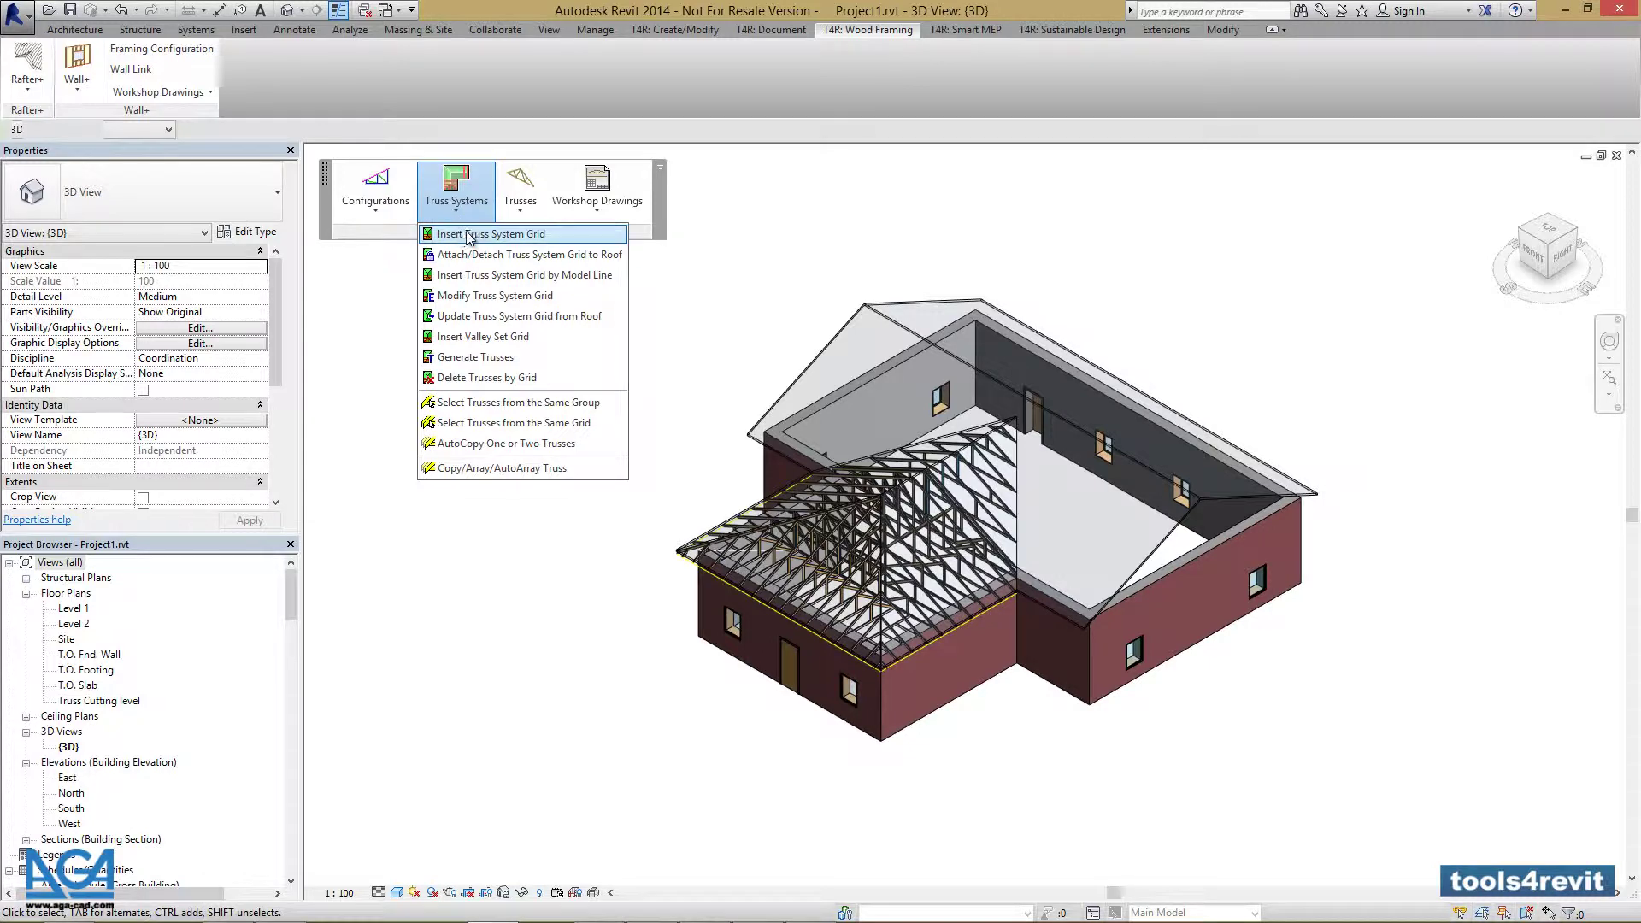
{"action": "left_click", "coordinate": [482, 233]}
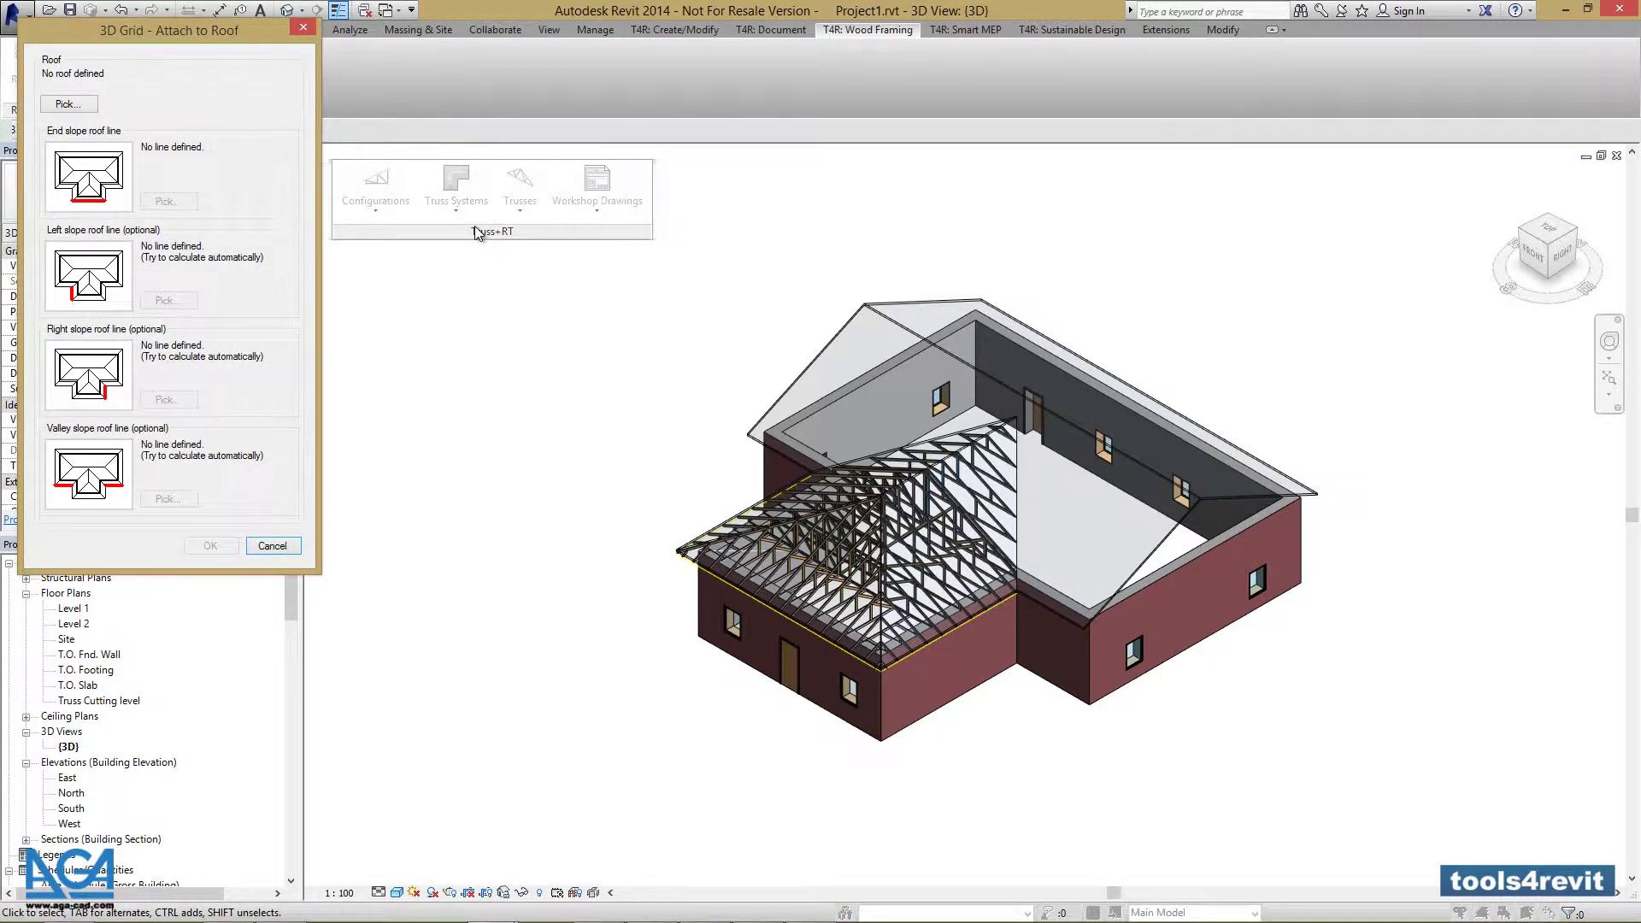
{"action": "left_click", "coordinate": [94, 102]}
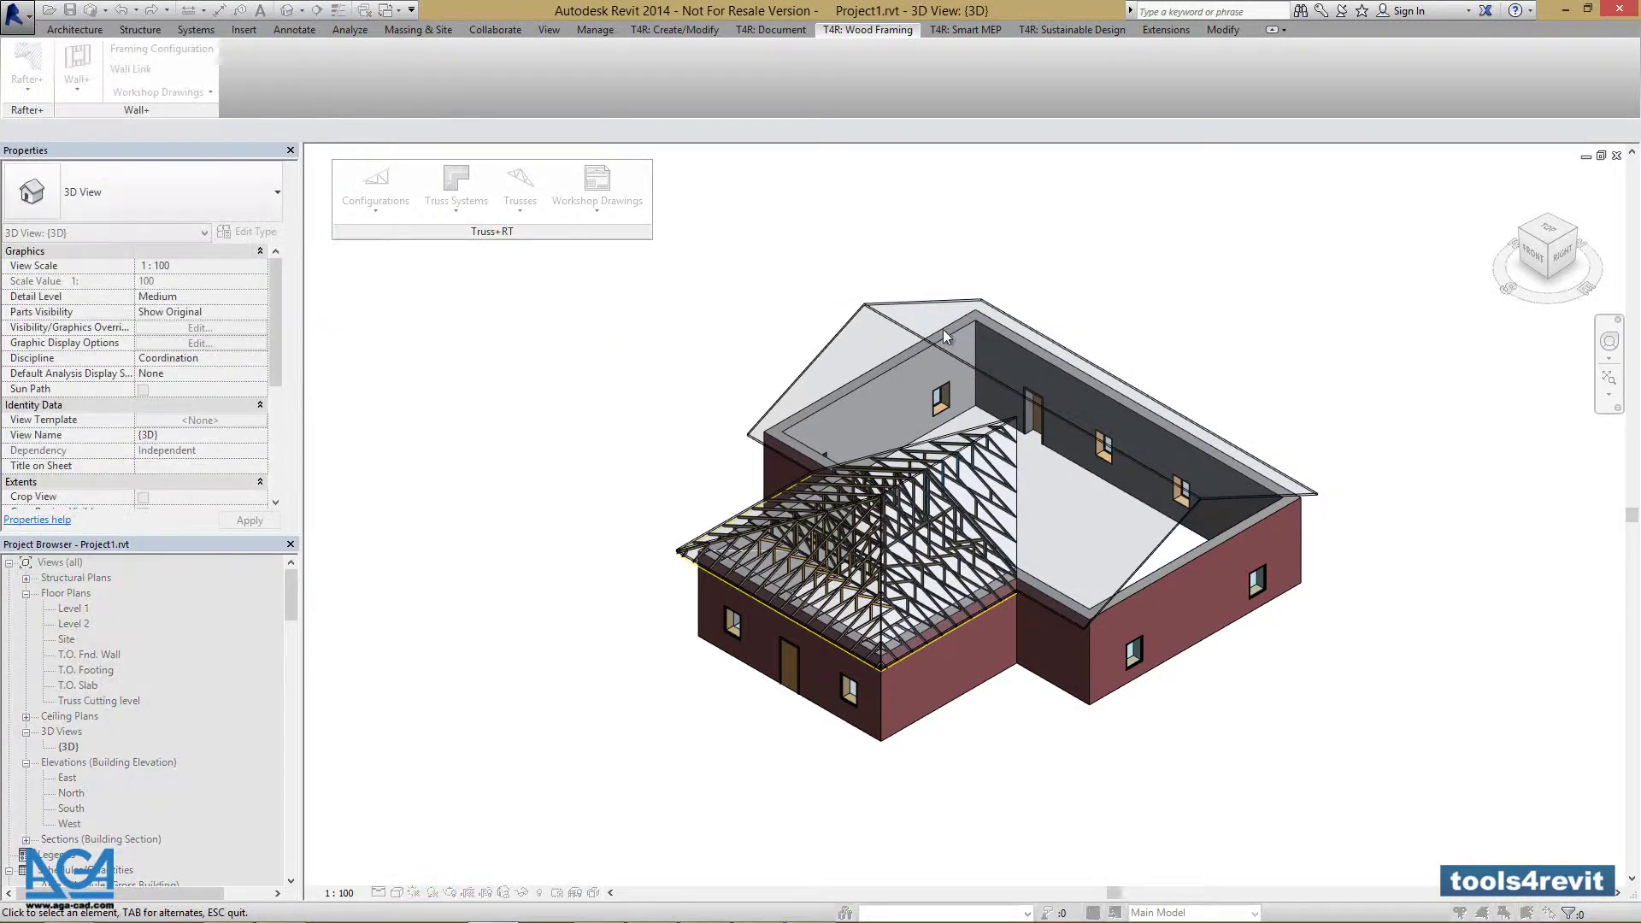
{"action": "left_click", "coordinate": [1048, 408]}
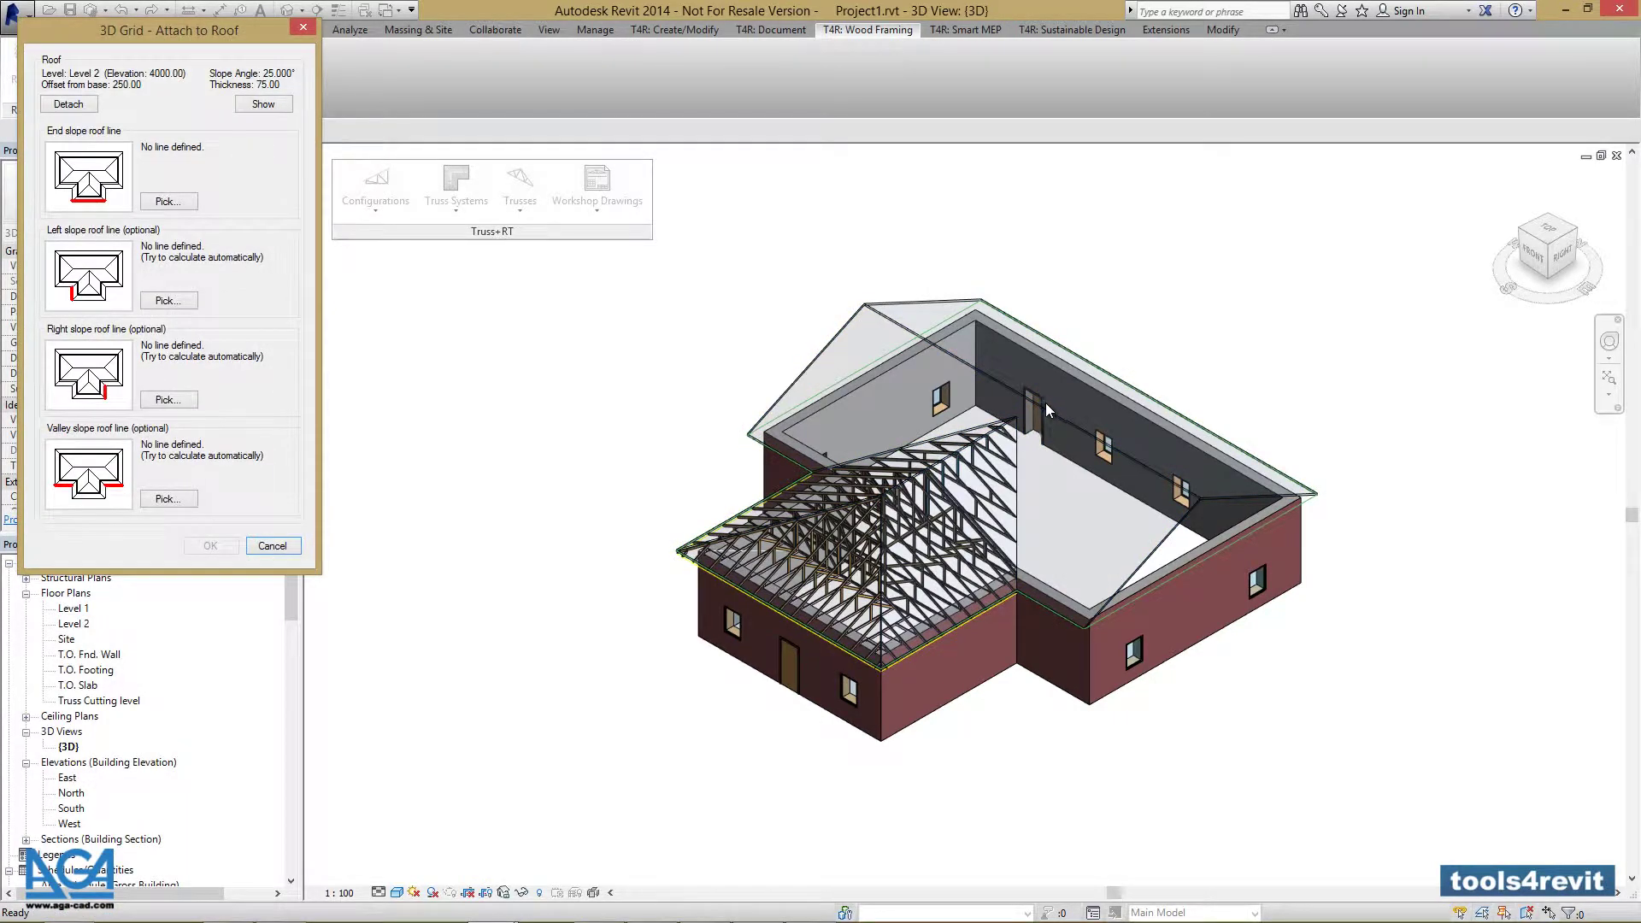
{"action": "left_click_drag", "start_coordinate": [186, 37], "coordinate": [451, 221]}
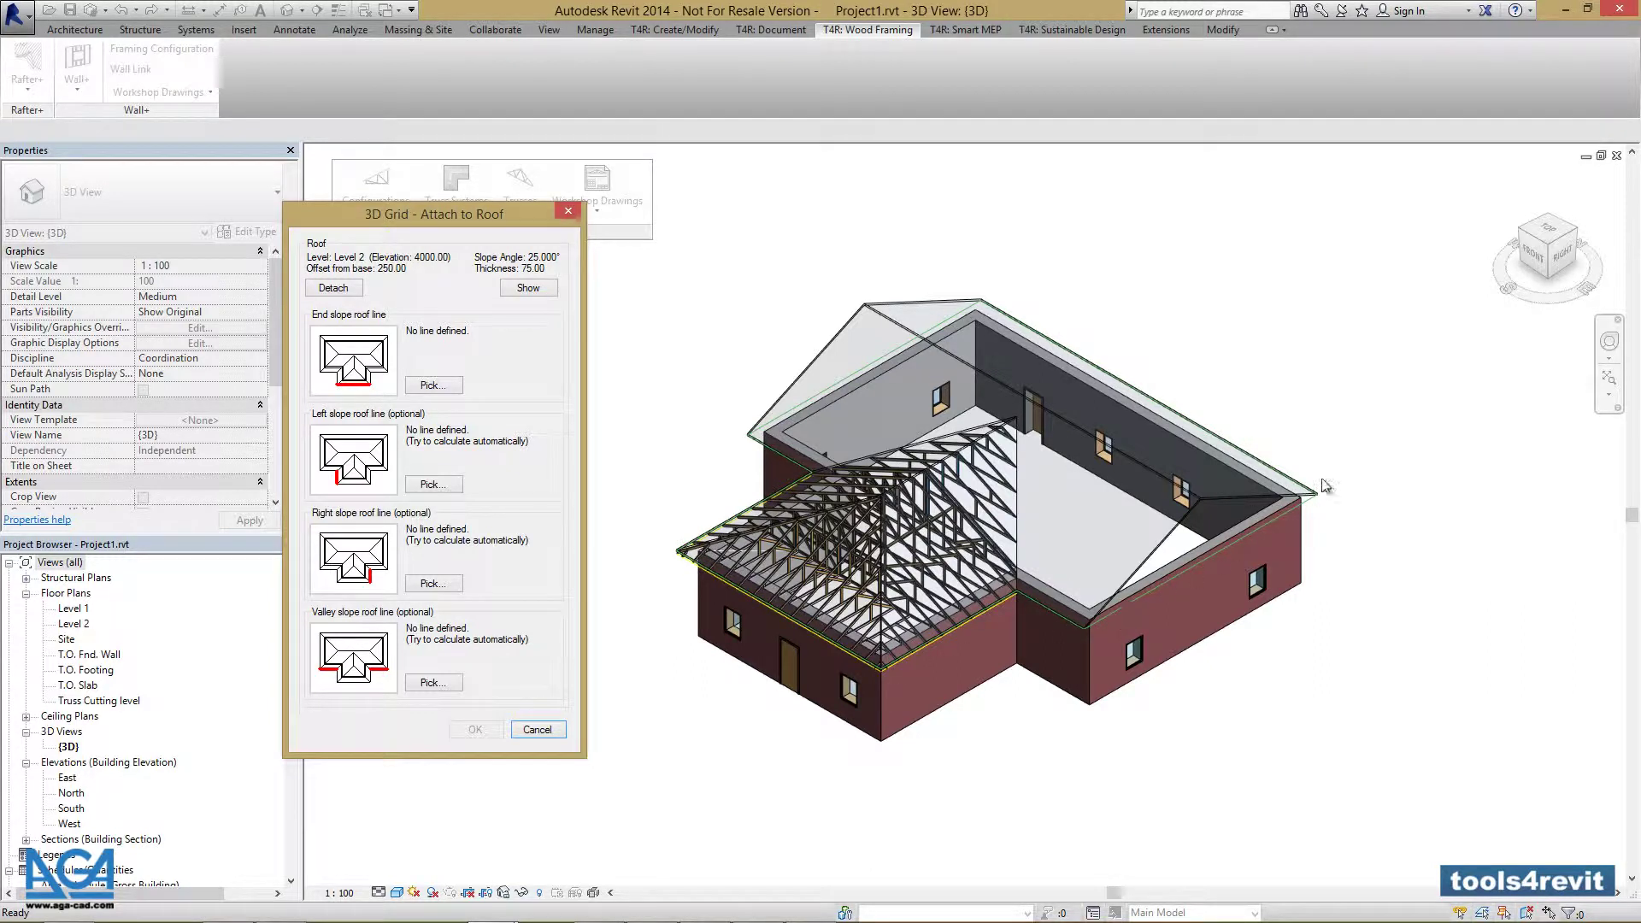
- Pick the end slope, left slope, right slope and valley roof lines, then confirm them
{"action": "left_click", "coordinate": [449, 389]}
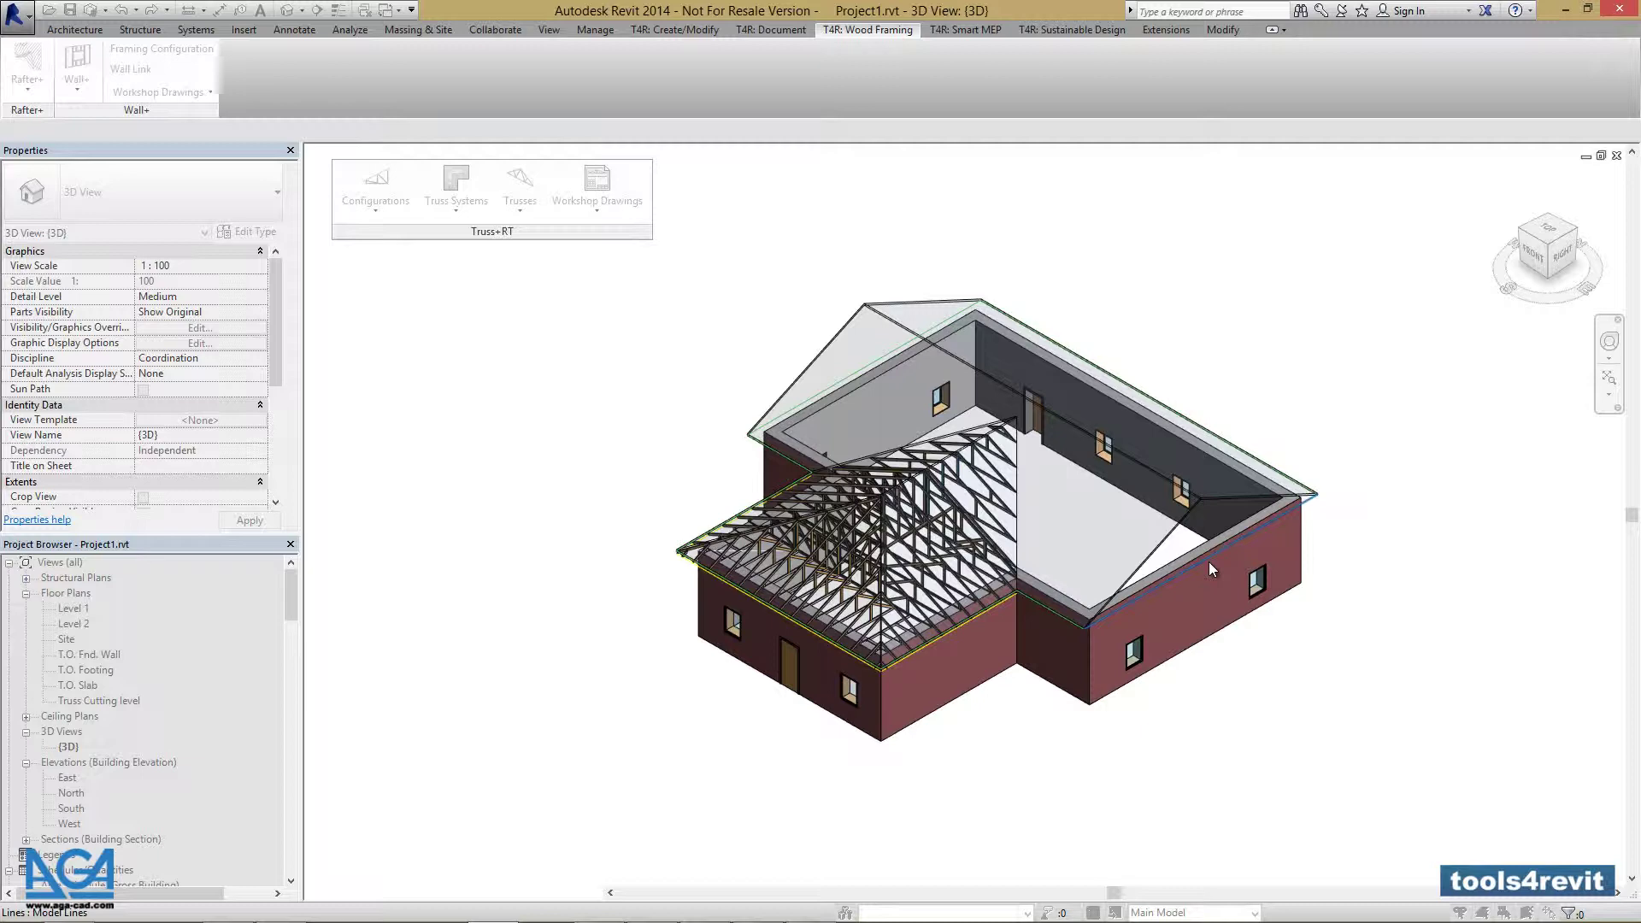
{"action": "left_click", "coordinate": [1209, 562]}
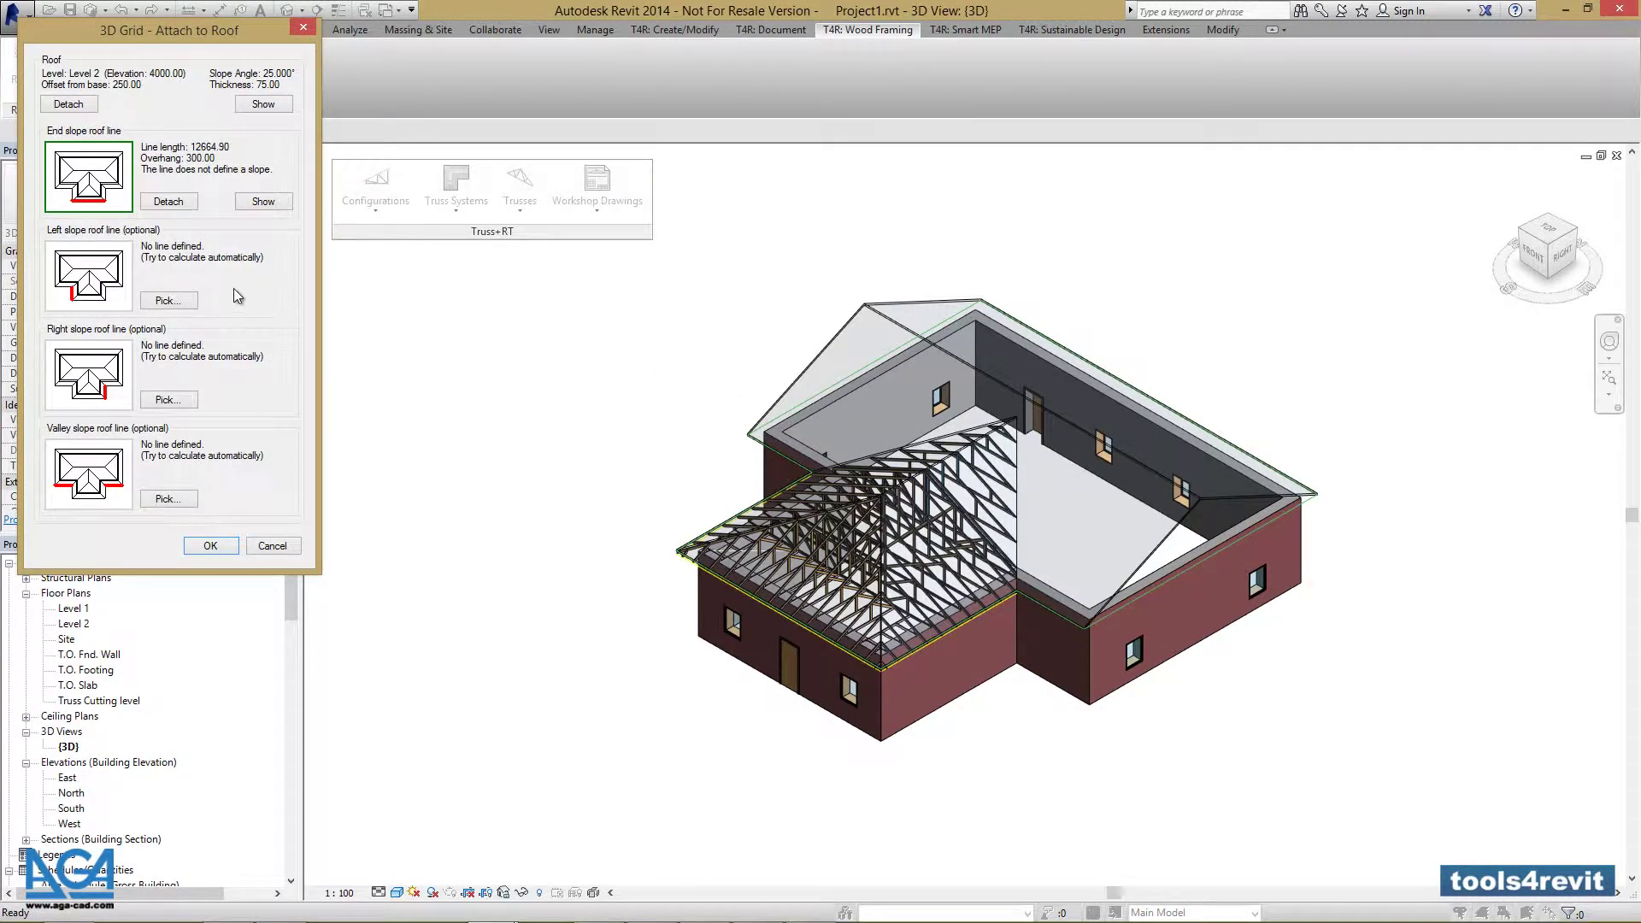
{"action": "left_click", "coordinate": [168, 301]}
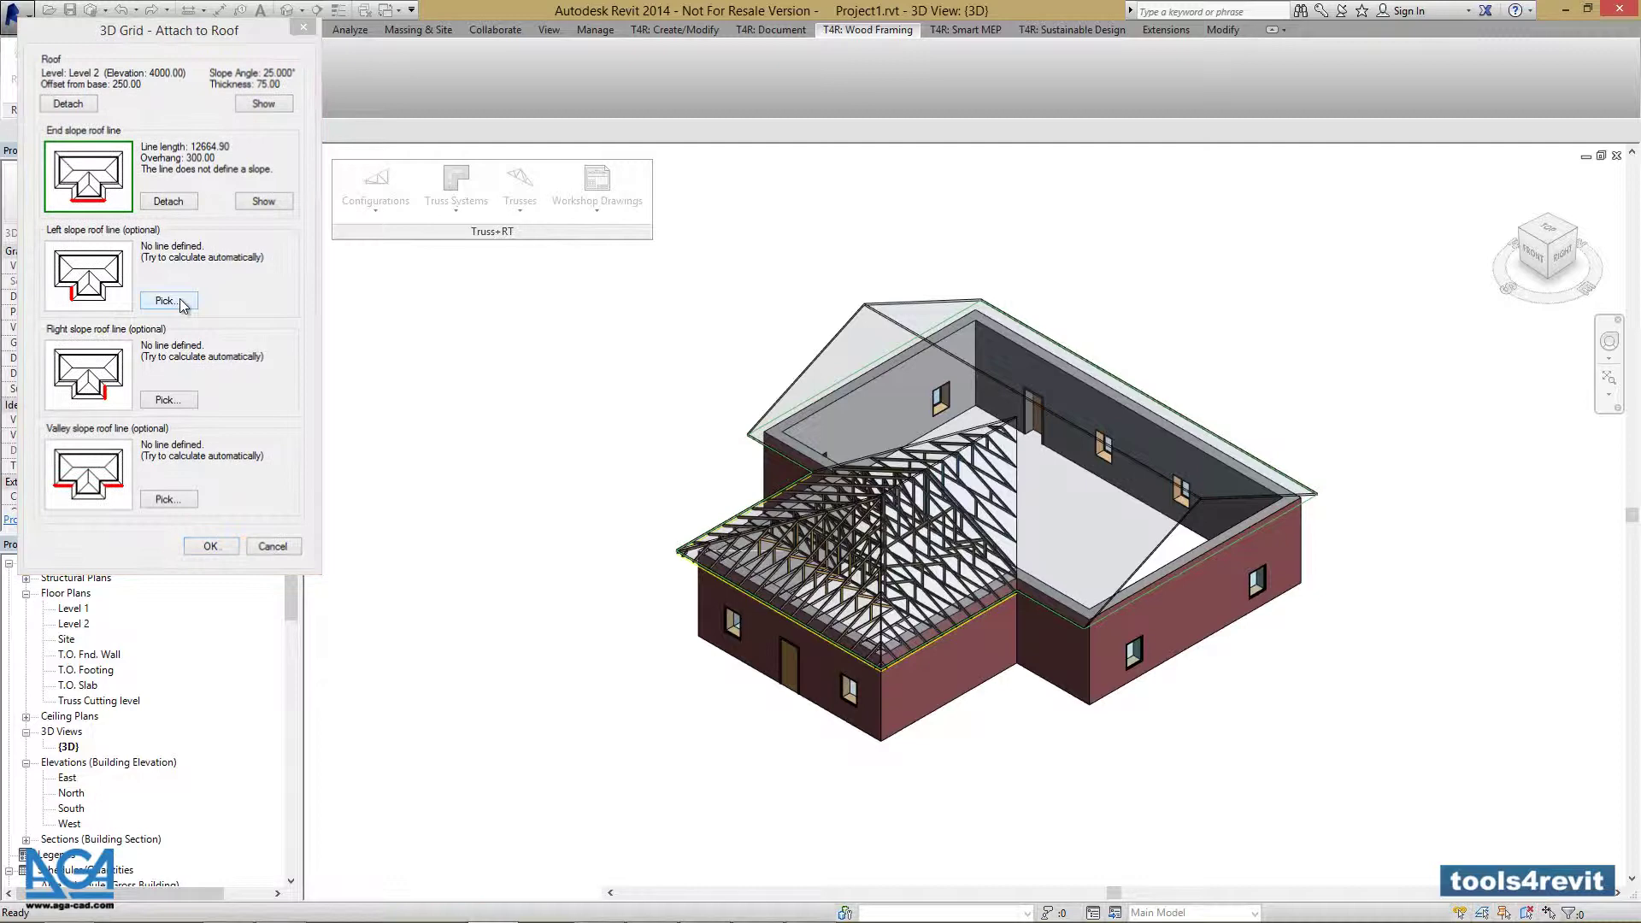
{"action": "left_click", "coordinate": [1053, 610]}
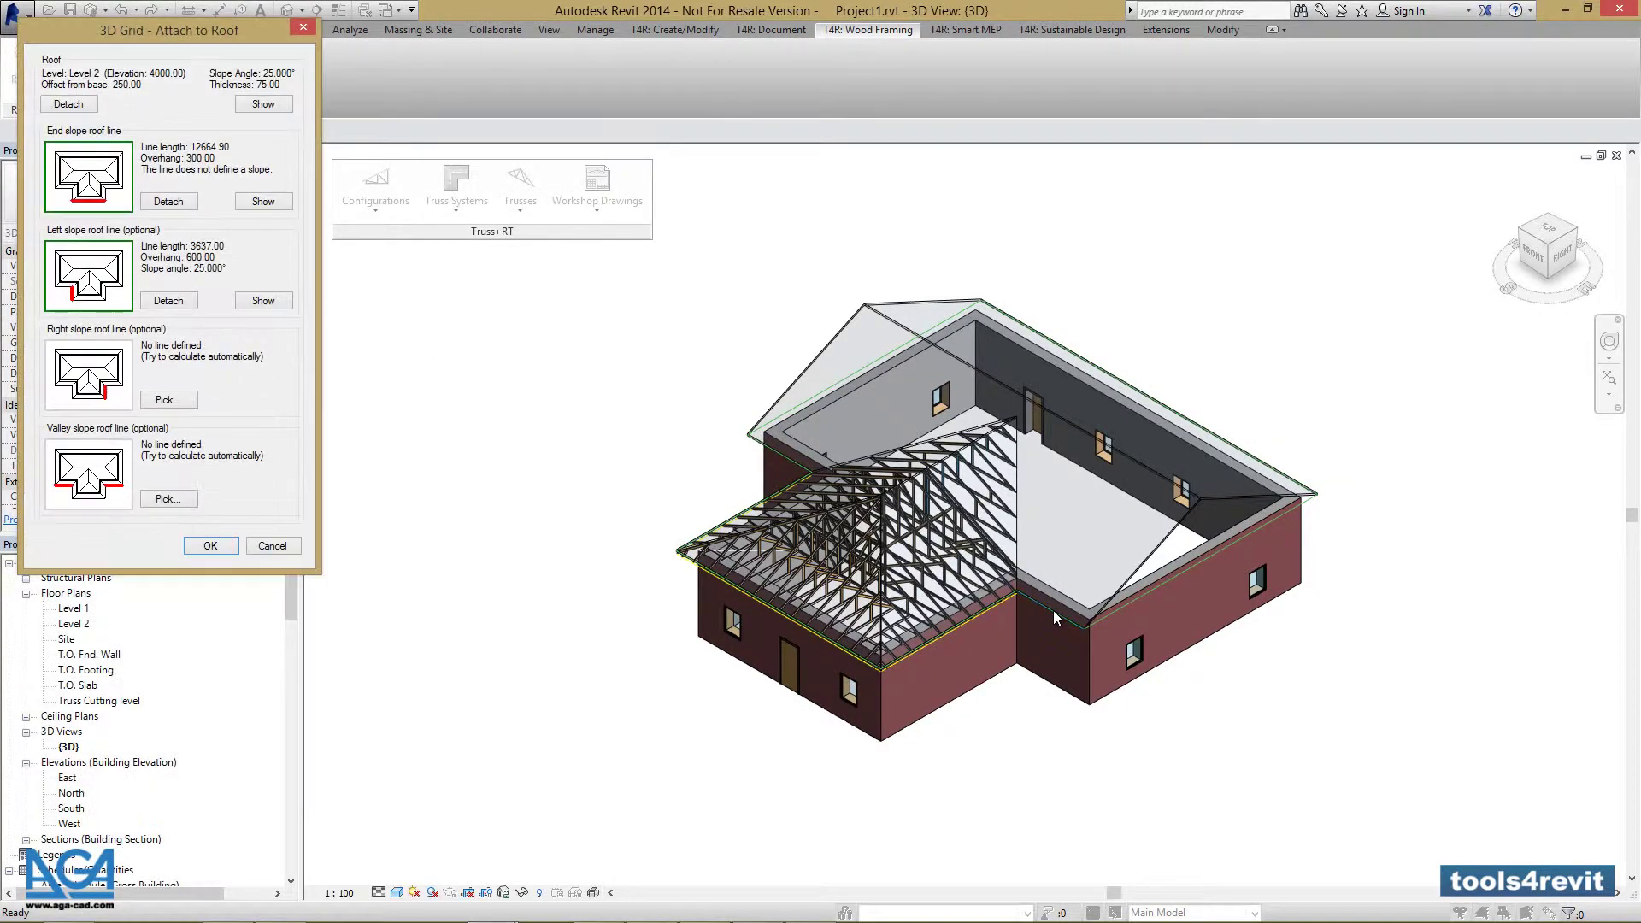
{"action": "left_click", "coordinate": [210, 542]}
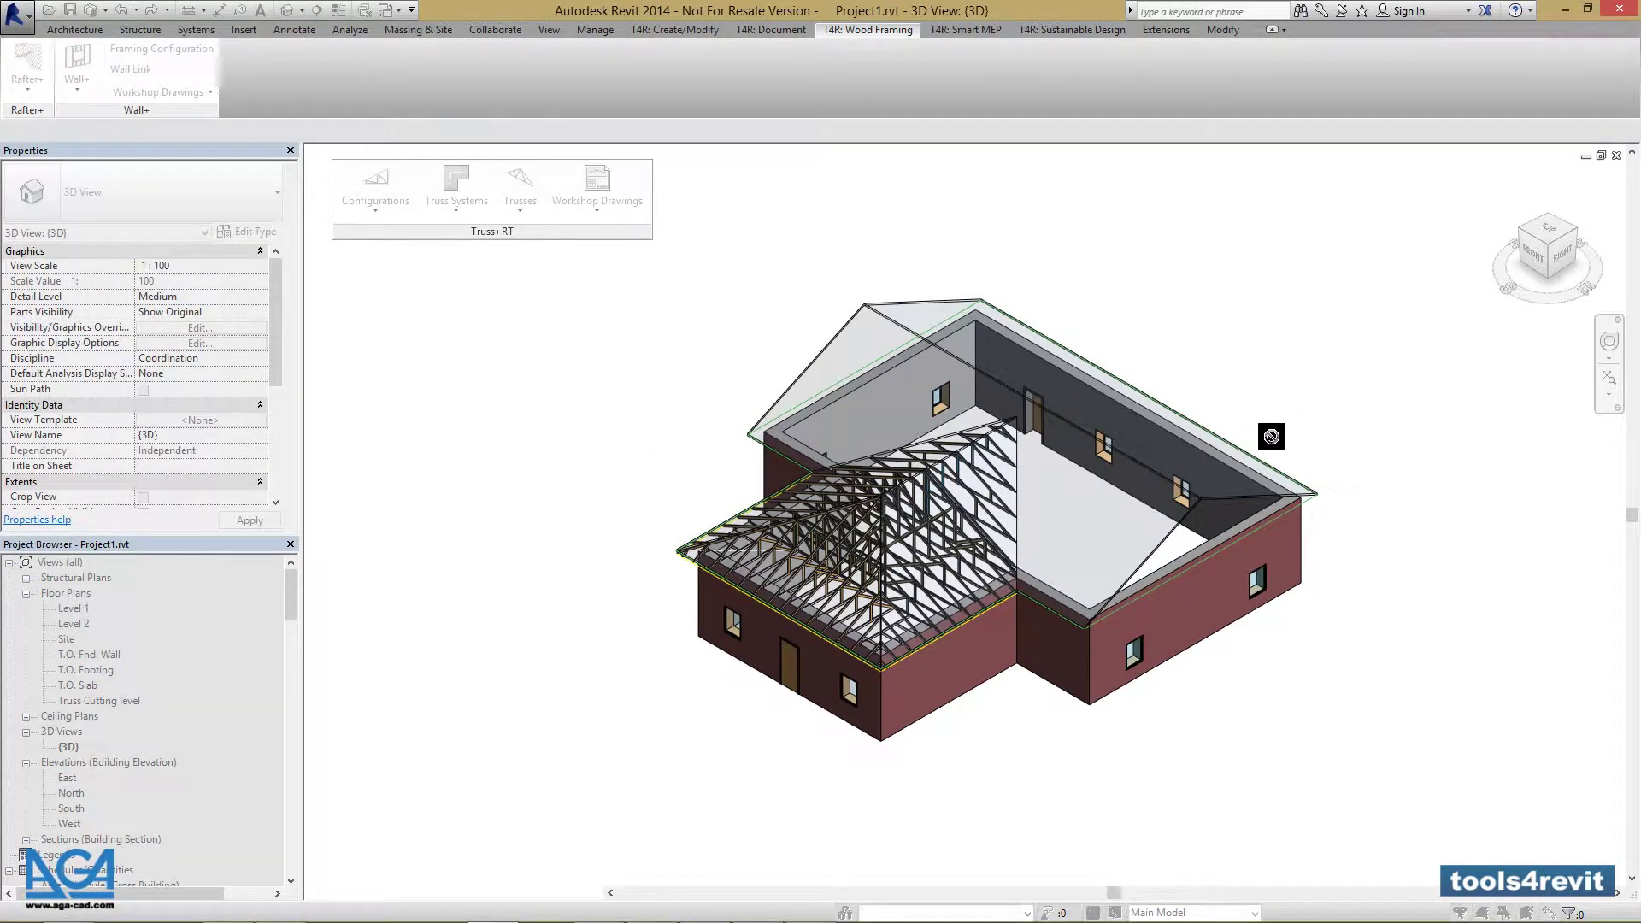
{"action": "left_click", "coordinate": [1270, 464]}
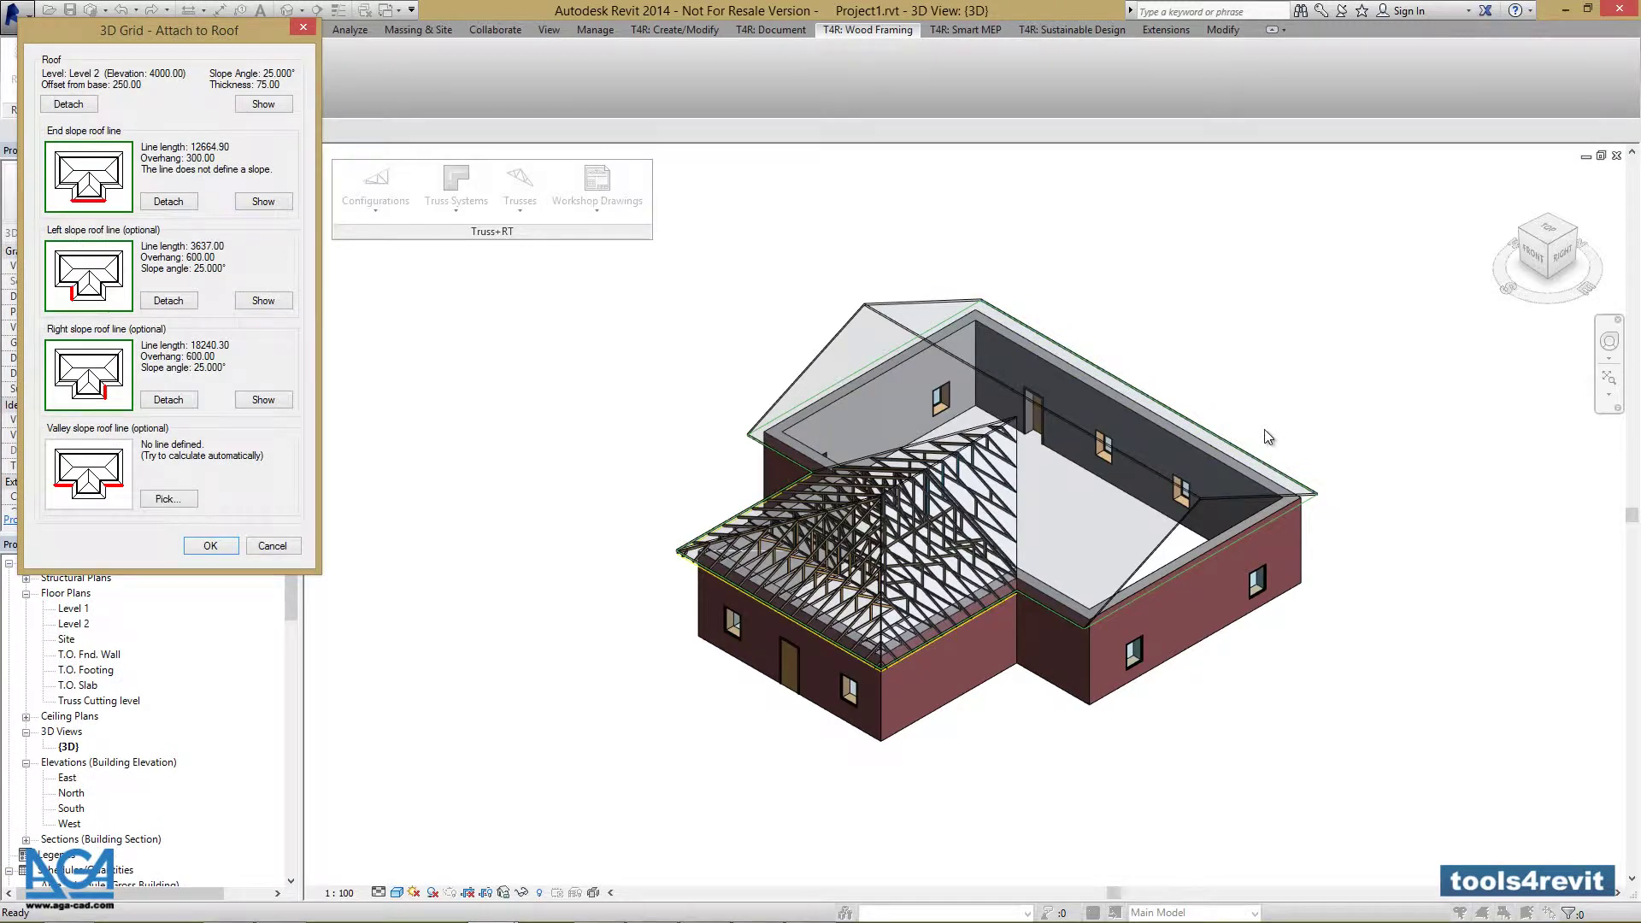
{"action": "left_click", "coordinate": [164, 502]}
{"action": "left_click", "coordinate": [1012, 593]}
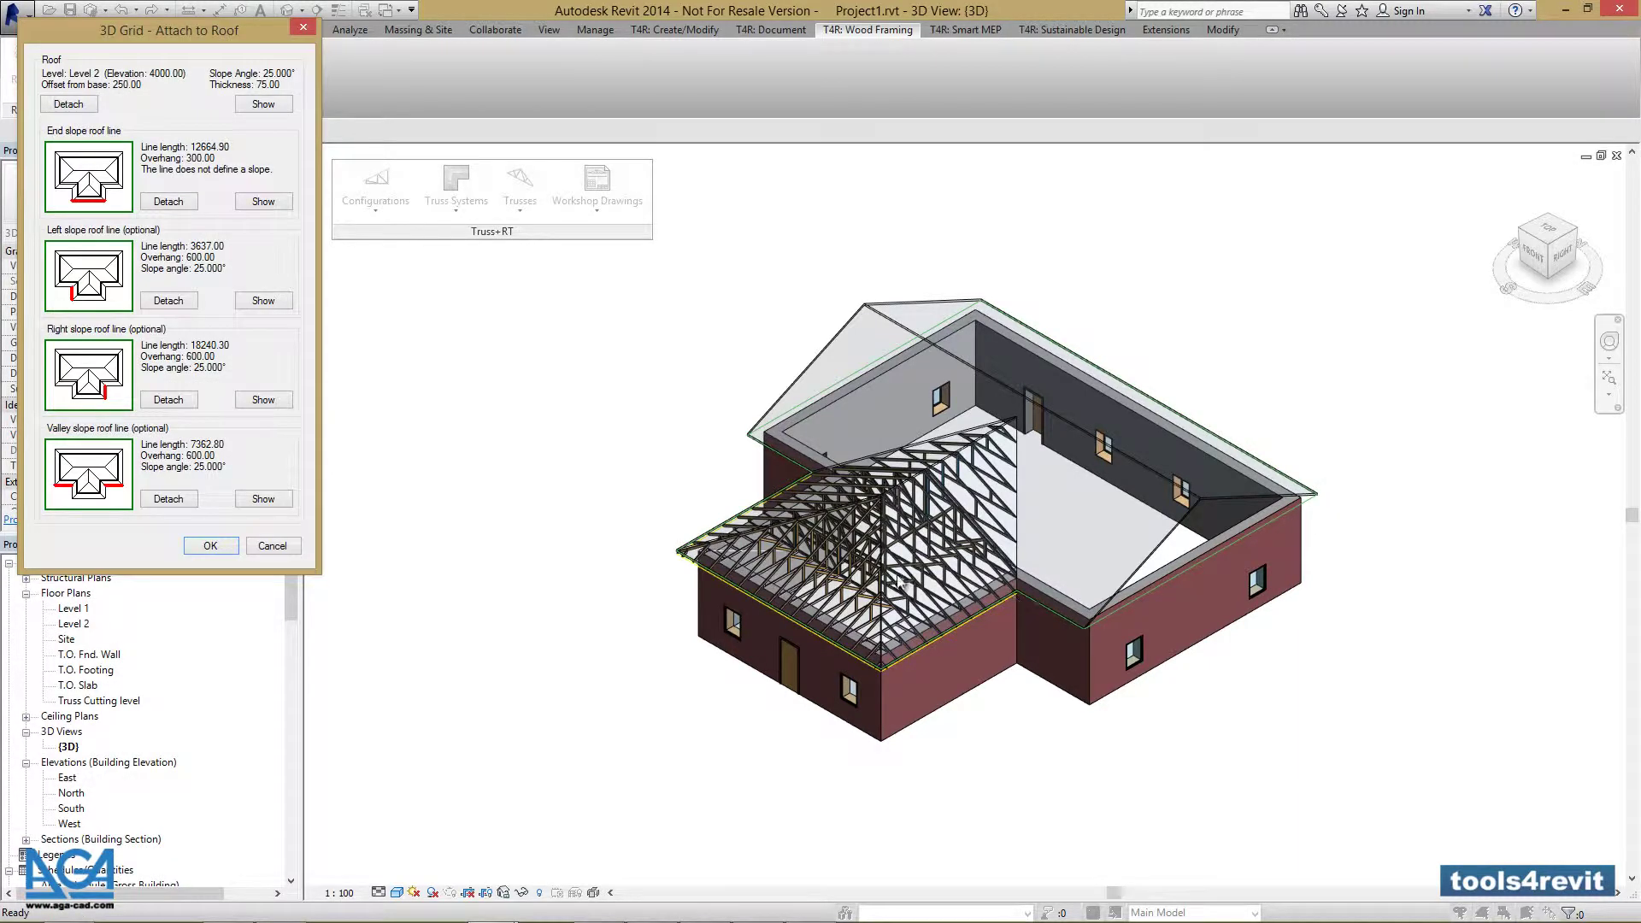
{"action": "left_click", "coordinate": [211, 547]}
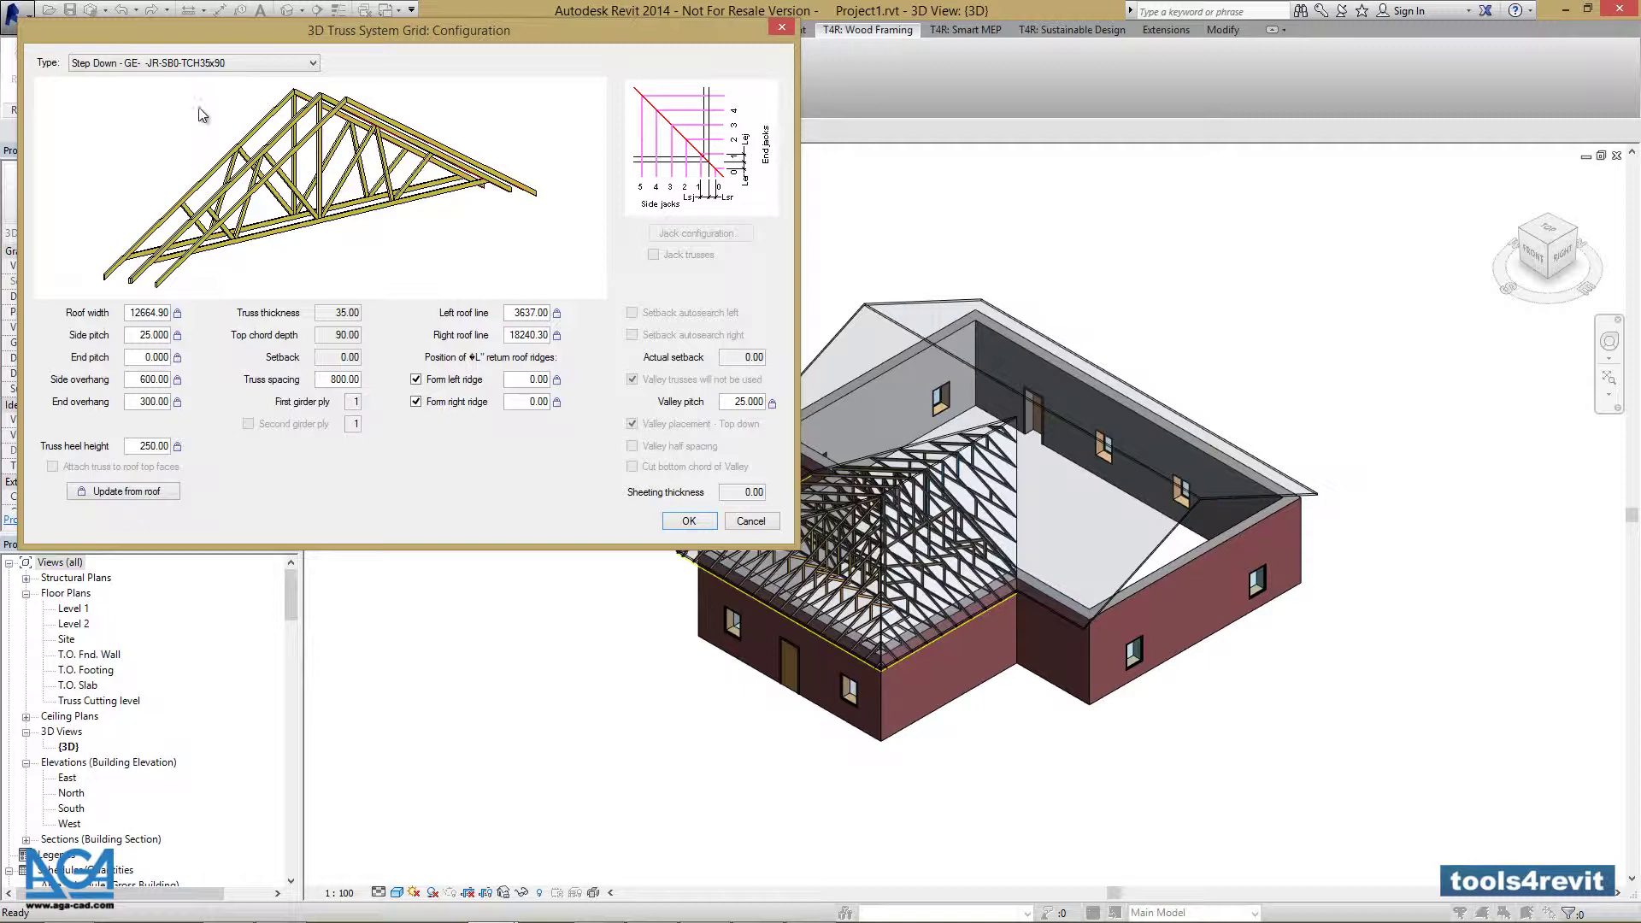
- Confirm the Step Down grid configuration and orbit the house to face the unframed wing
{"action": "left_click", "coordinate": [688, 522]}
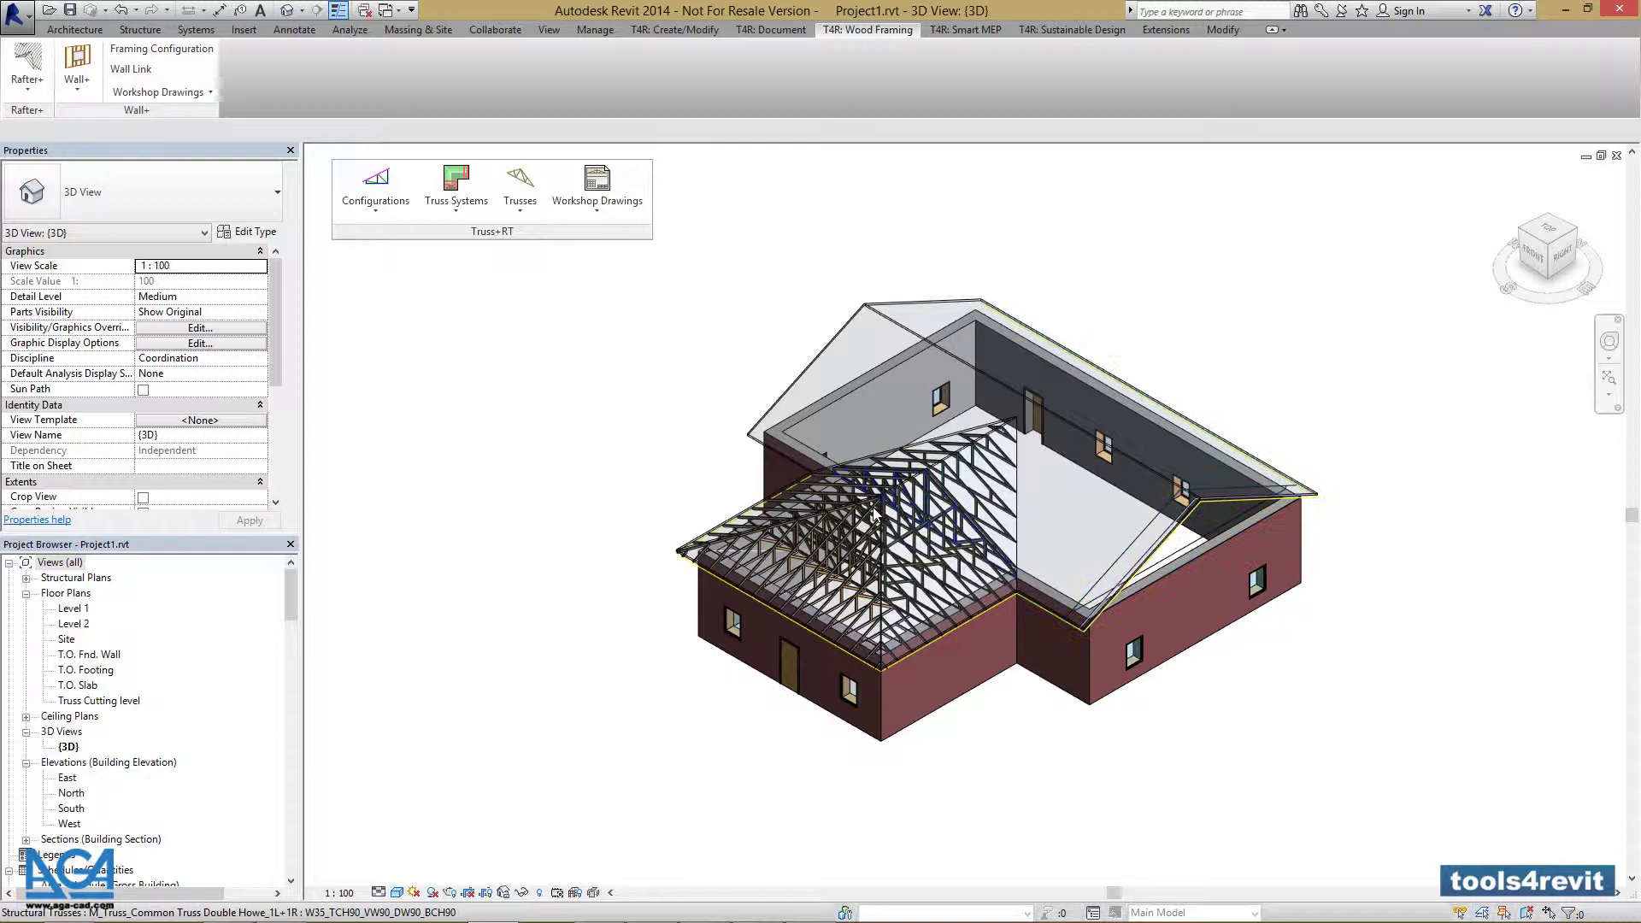
{"action": "middle_click_drag", "start_coordinate": [603, 637], "coordinate": [962, 585], "text": "shift"}
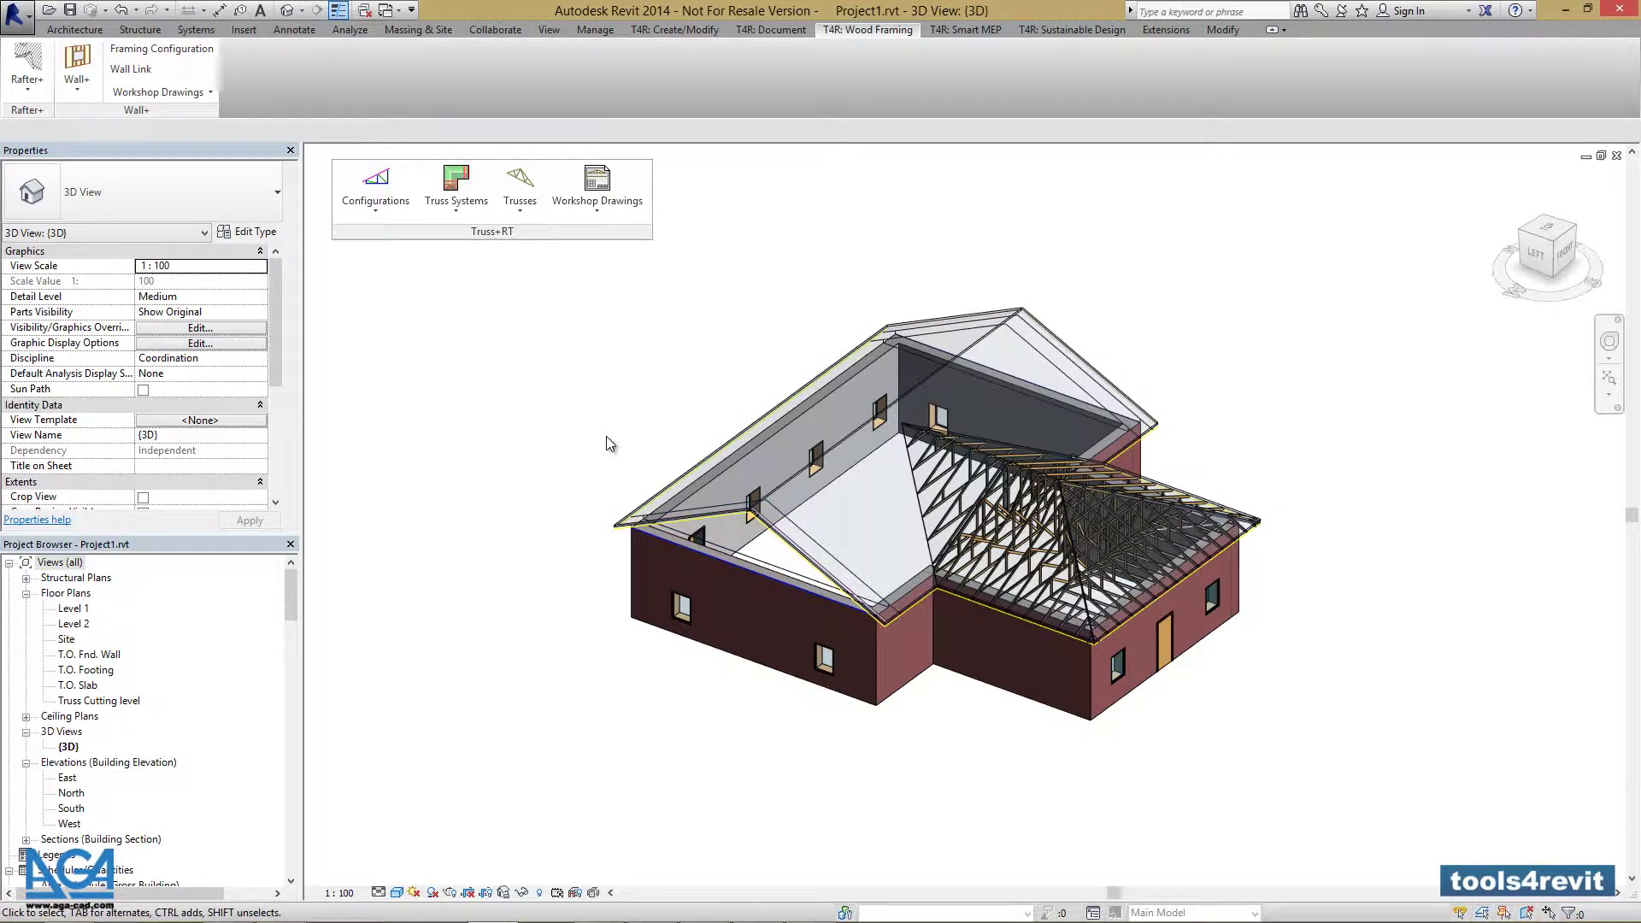
- Generate trusses on the gable wing grid using Gable Truss Common&Gambrel_Drop Top gable ends
{"action": "left_click", "coordinate": [794, 533]}
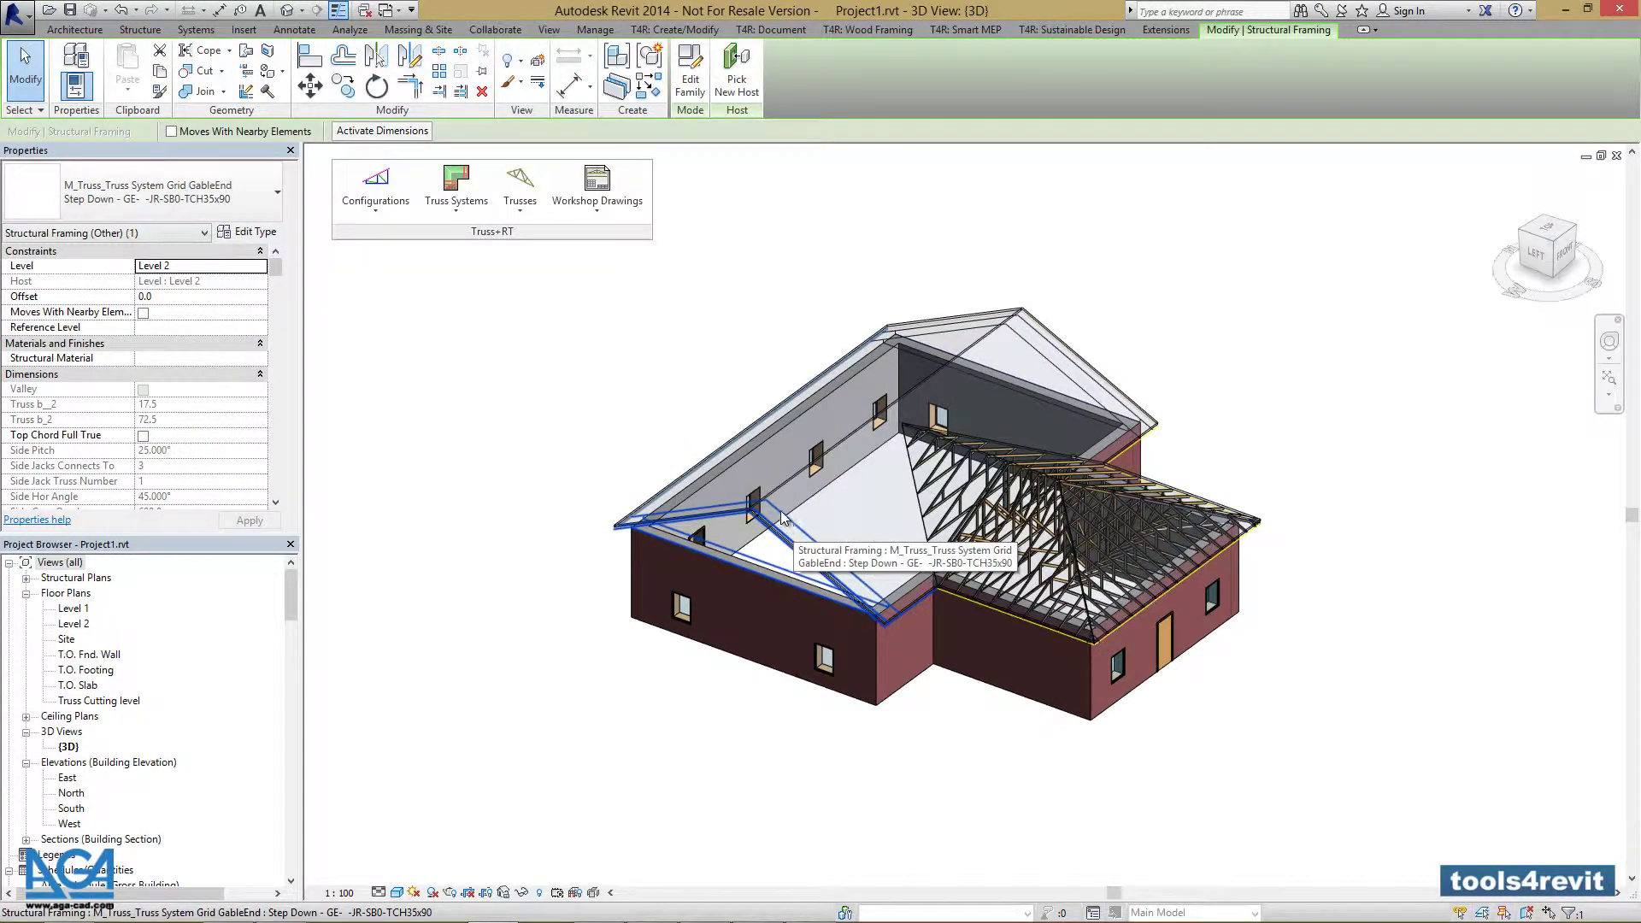
{"action": "left_click", "coordinate": [476, 199]}
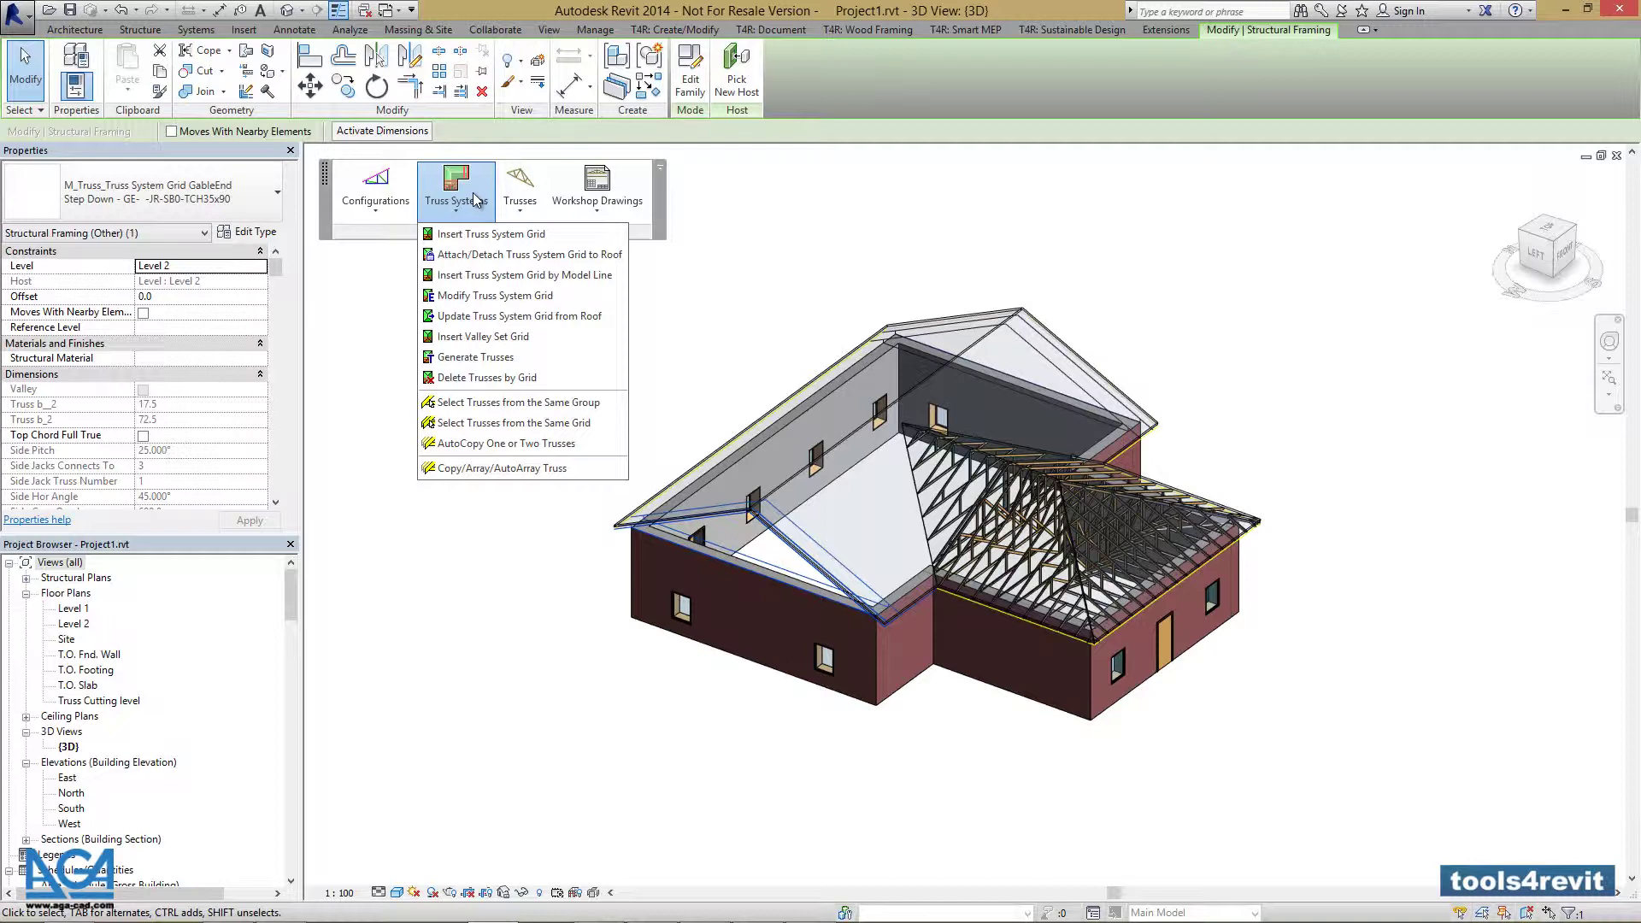
{"action": "left_click", "coordinate": [477, 357]}
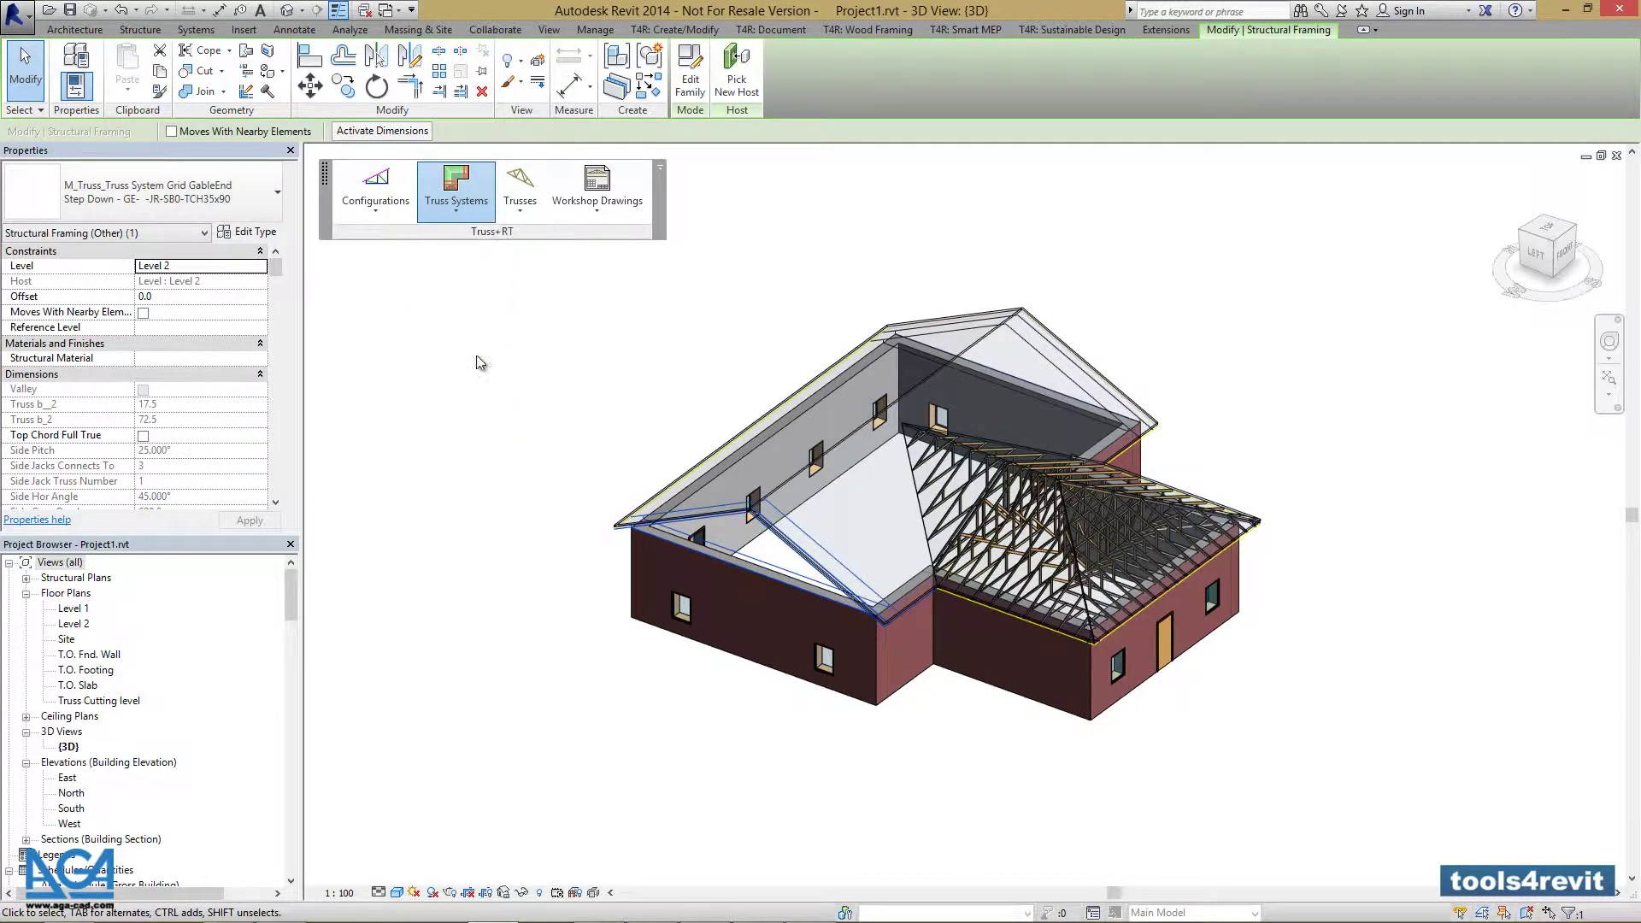
{"action": "left_click_drag", "start_coordinate": [343, 30], "coordinate": [763, 147]}
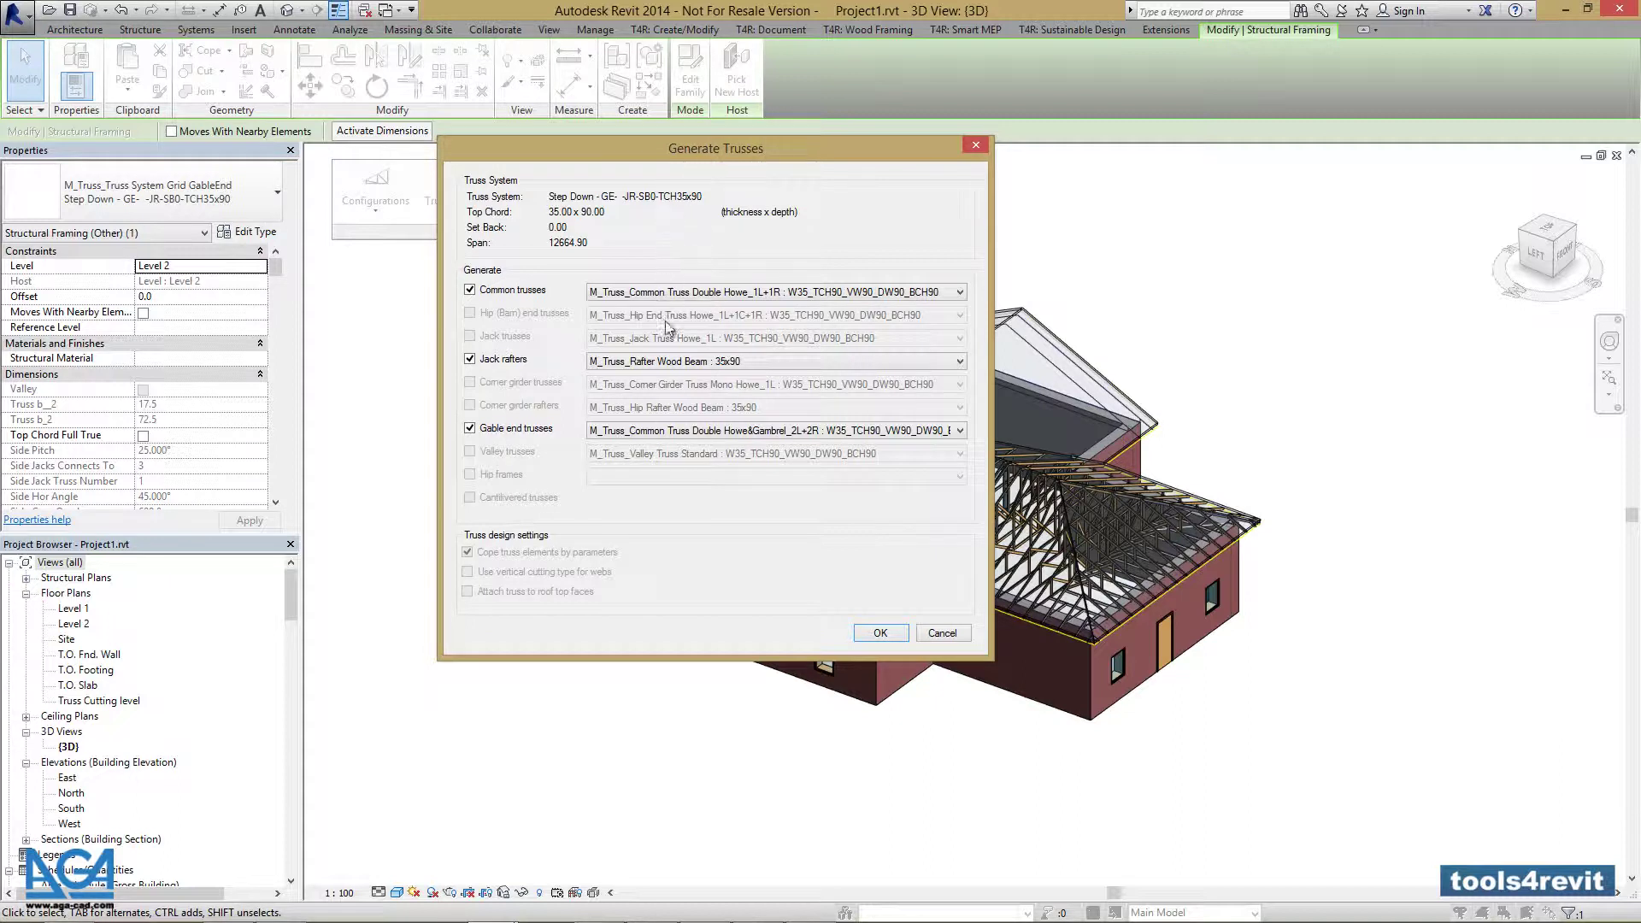
{"action": "left_click", "coordinate": [696, 430]}
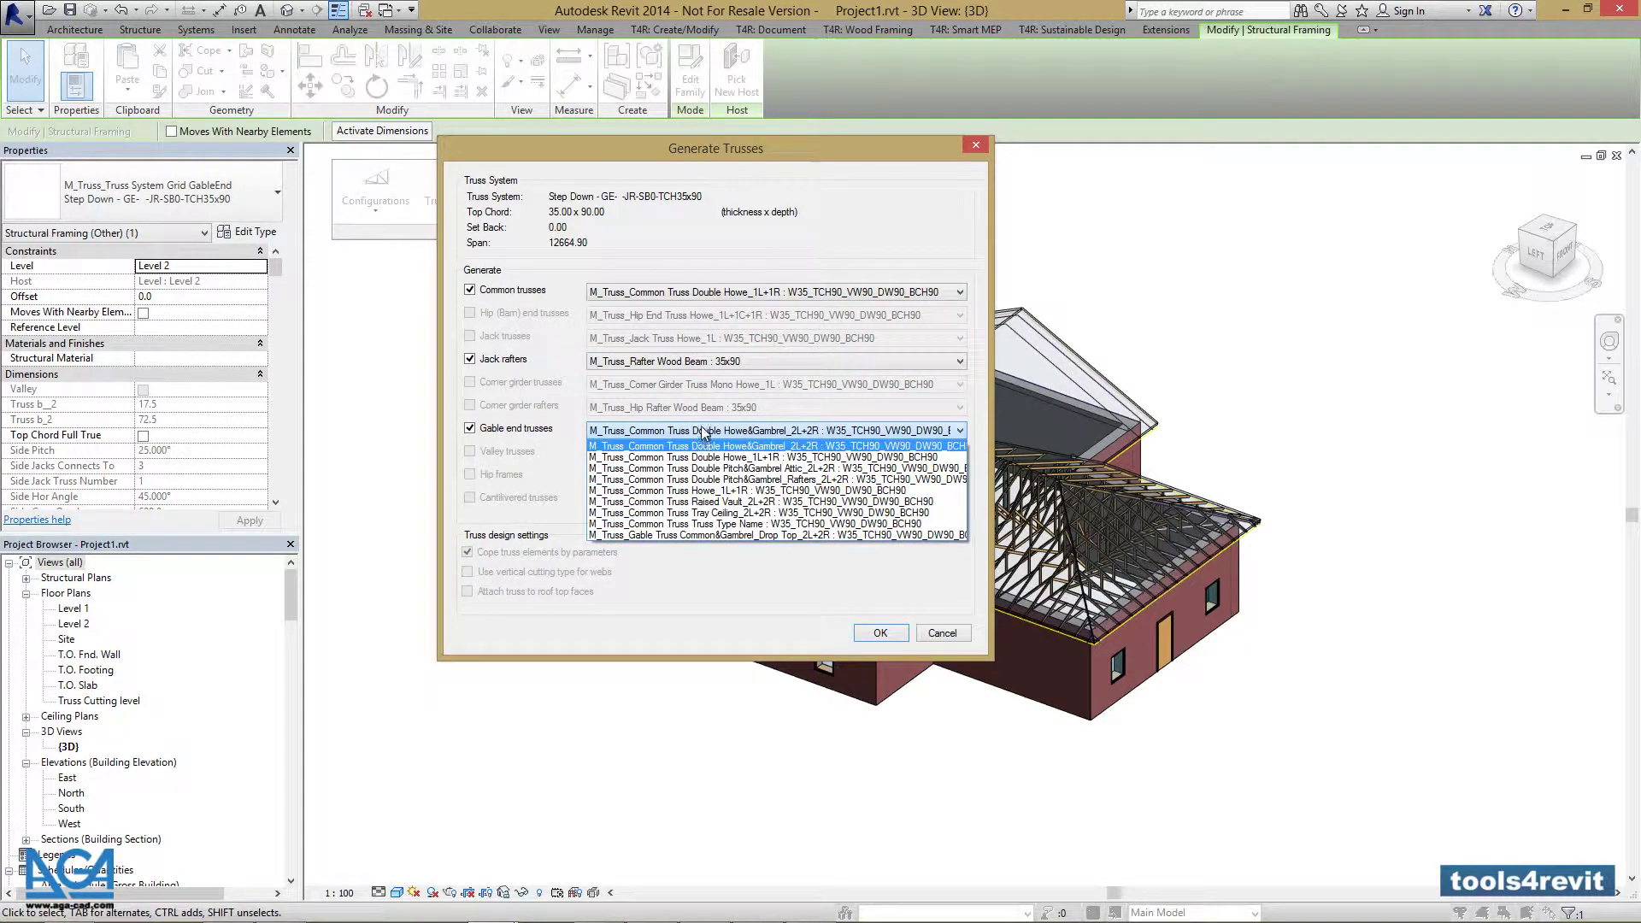
{"action": "left_click", "coordinate": [725, 535]}
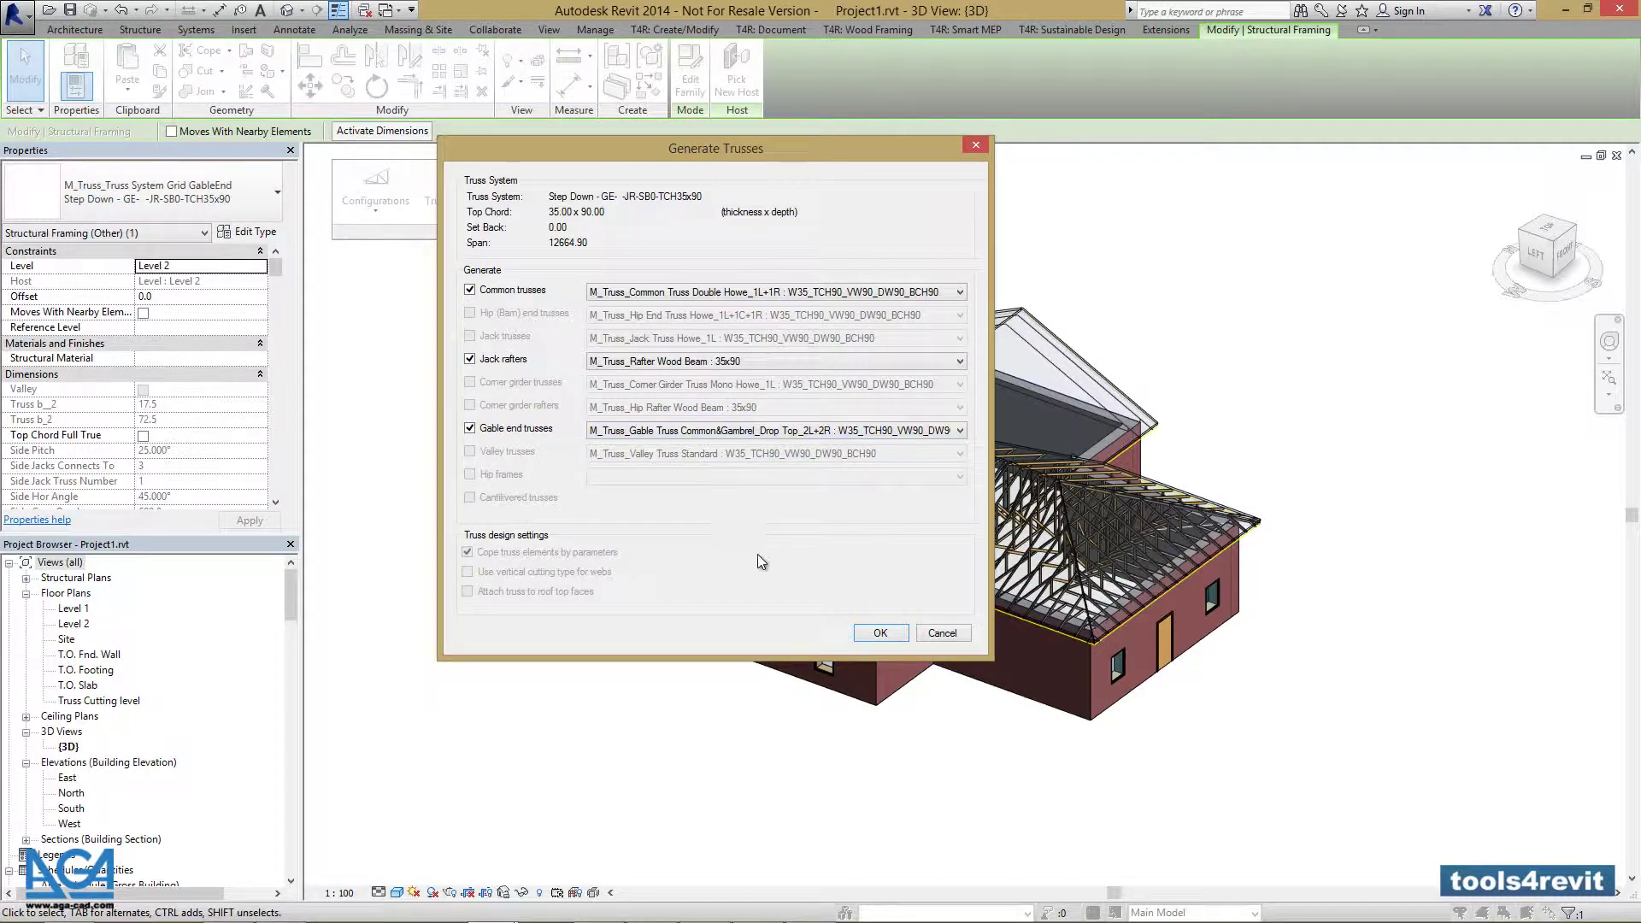
{"action": "left_click", "coordinate": [880, 632]}
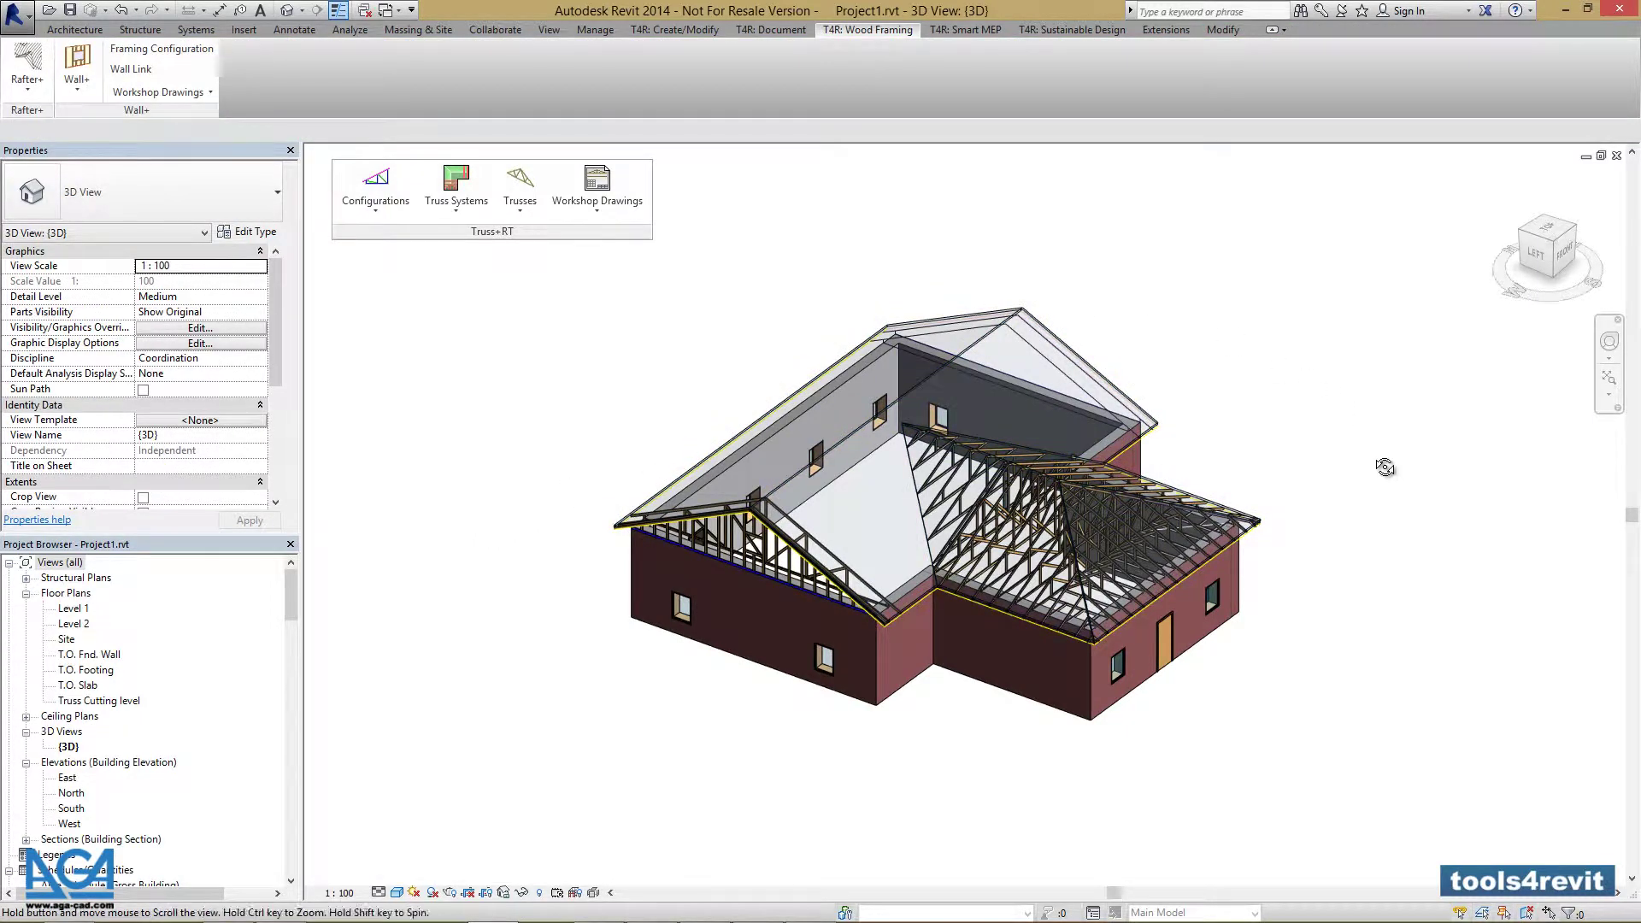
- Generate trusses on the other gable wing's grid with unchanged settings, then deselect
{"action": "middle_click_drag", "start_coordinate": [1384, 465], "coordinate": [872, 465], "text": "shift"}
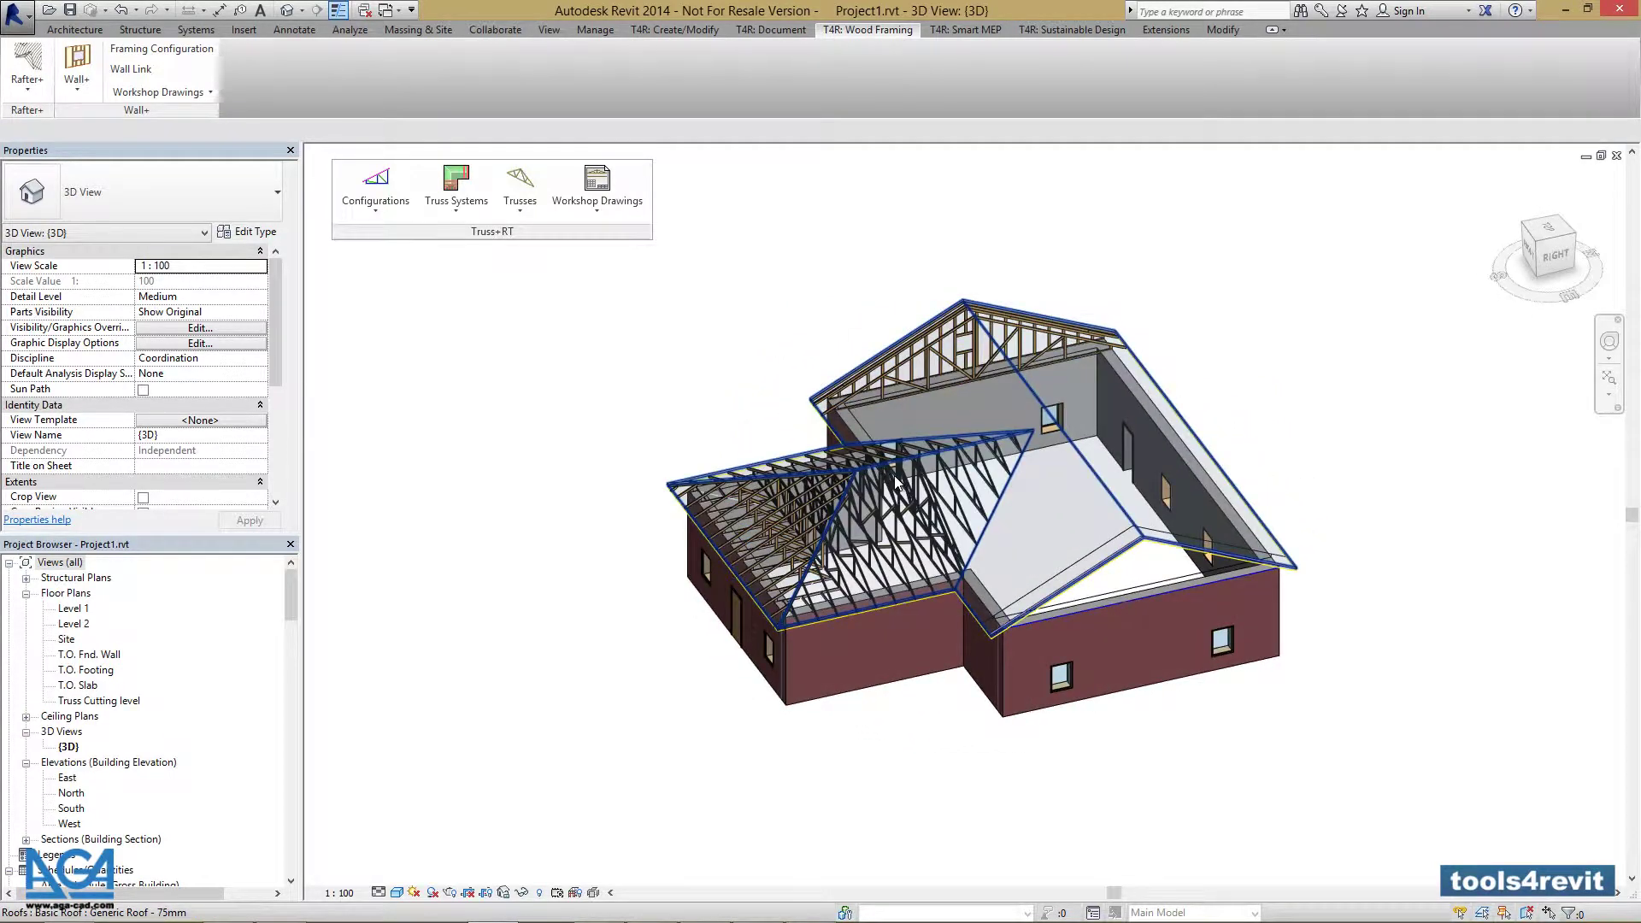
{"action": "left_click", "coordinate": [1082, 559]}
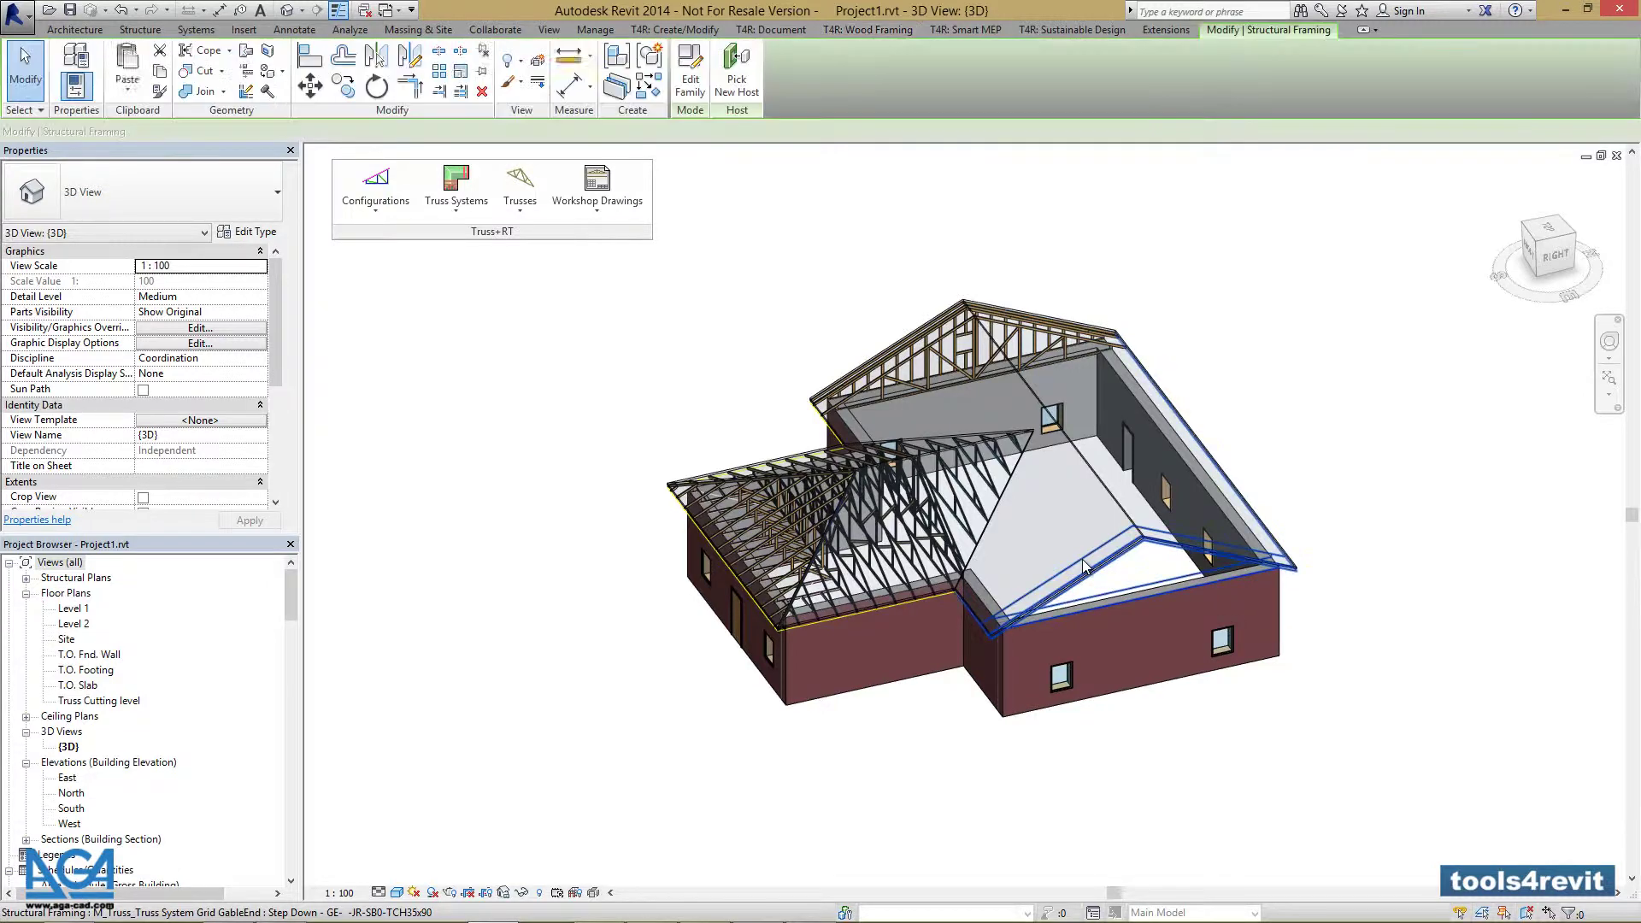
{"action": "left_click", "coordinate": [469, 202]}
{"action": "left_click", "coordinate": [514, 362]}
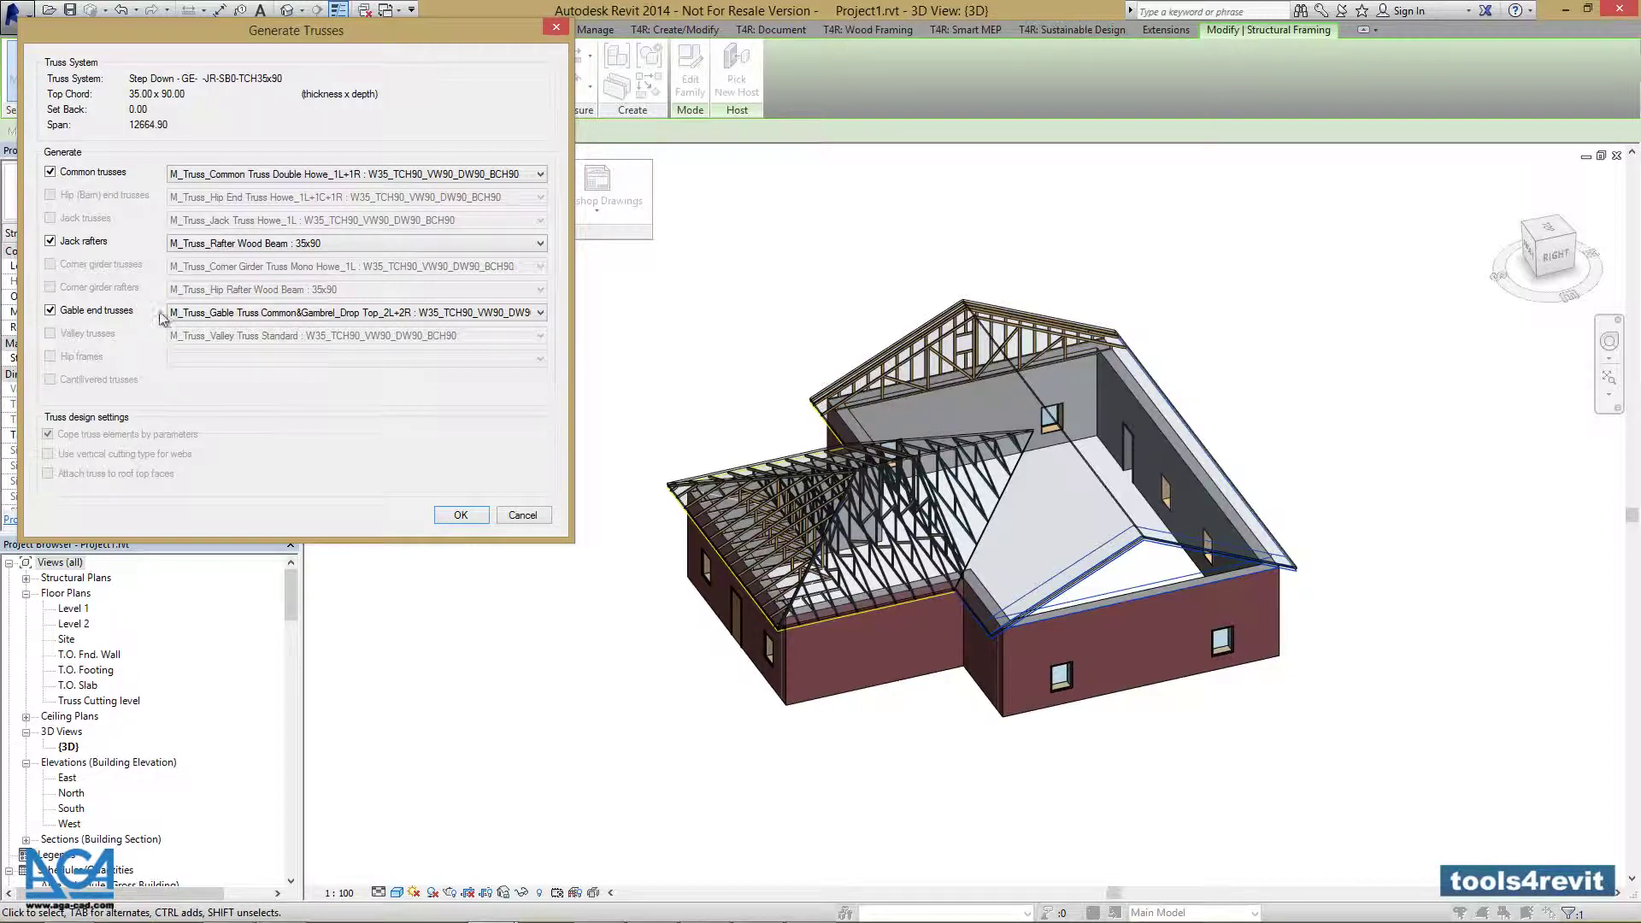
{"action": "left_click", "coordinate": [453, 512]}
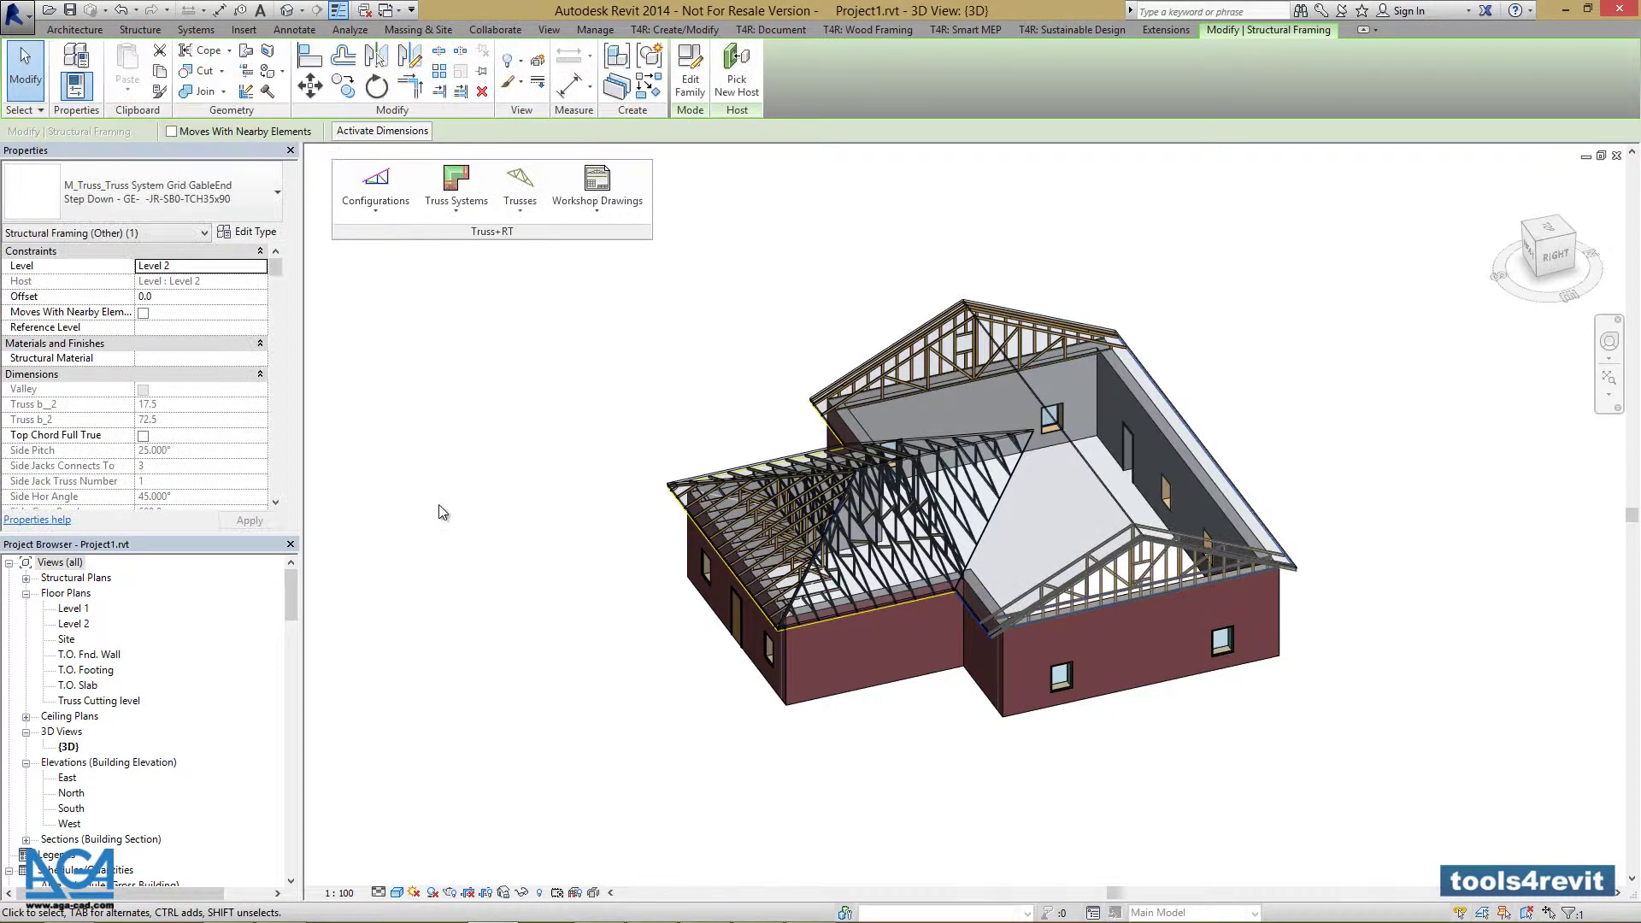
{"action": "left_click", "coordinate": [442, 511]}
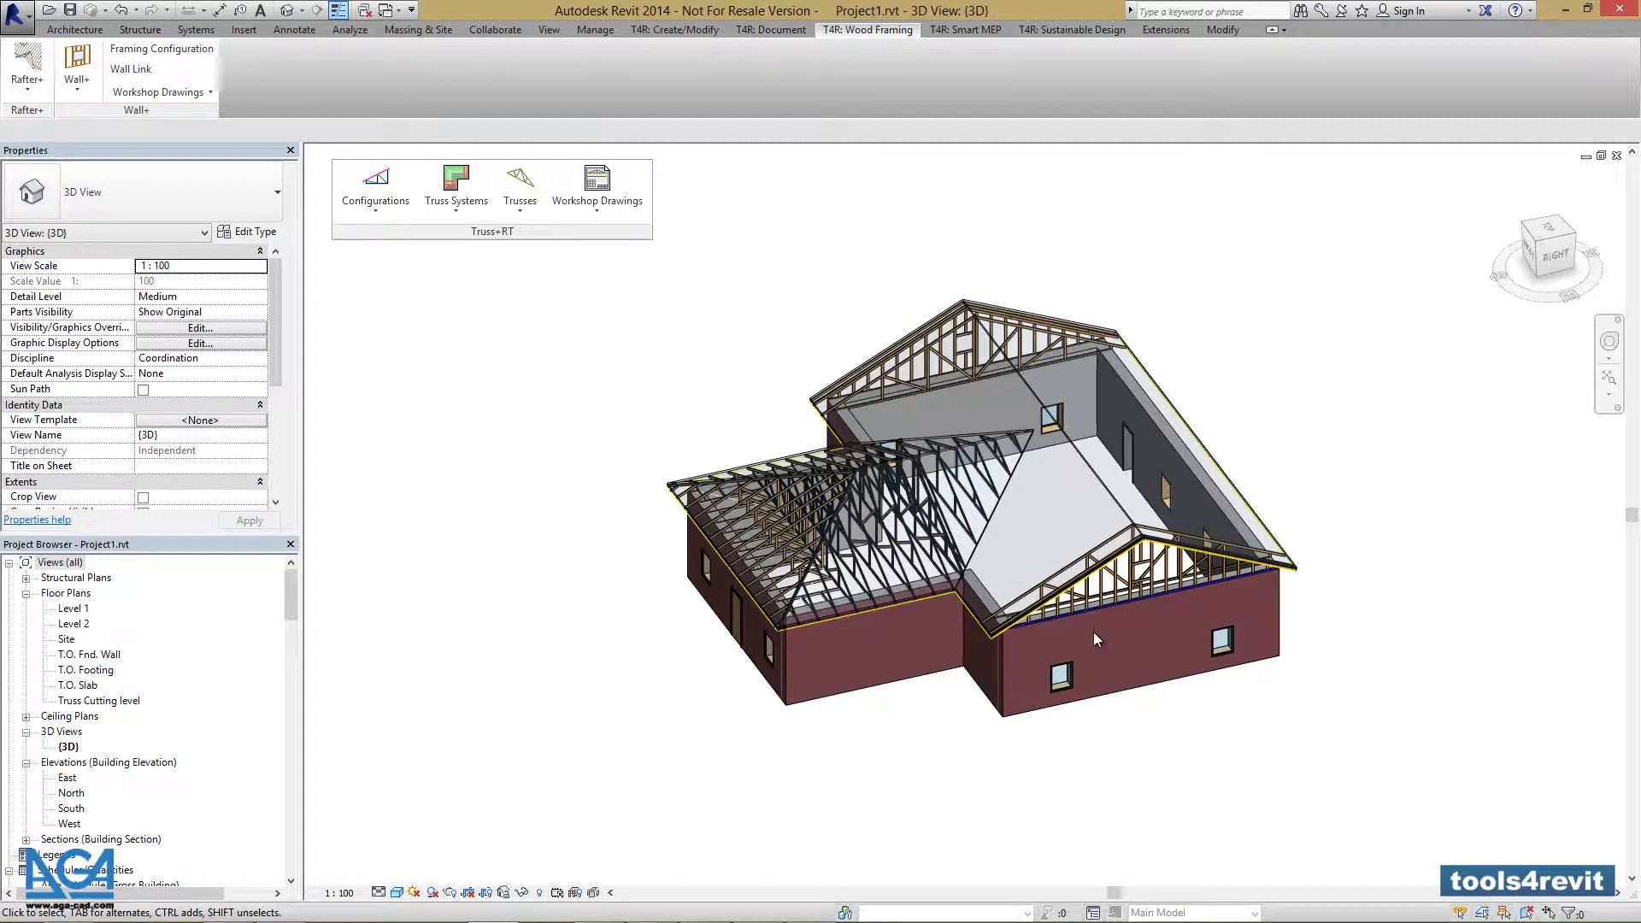
- Select the main roof's right and left end trusses and show the Truss Systems commands
{"action": "middle_click_drag", "start_coordinate": [1095, 632], "coordinate": [1256, 670], "text": "shift"}
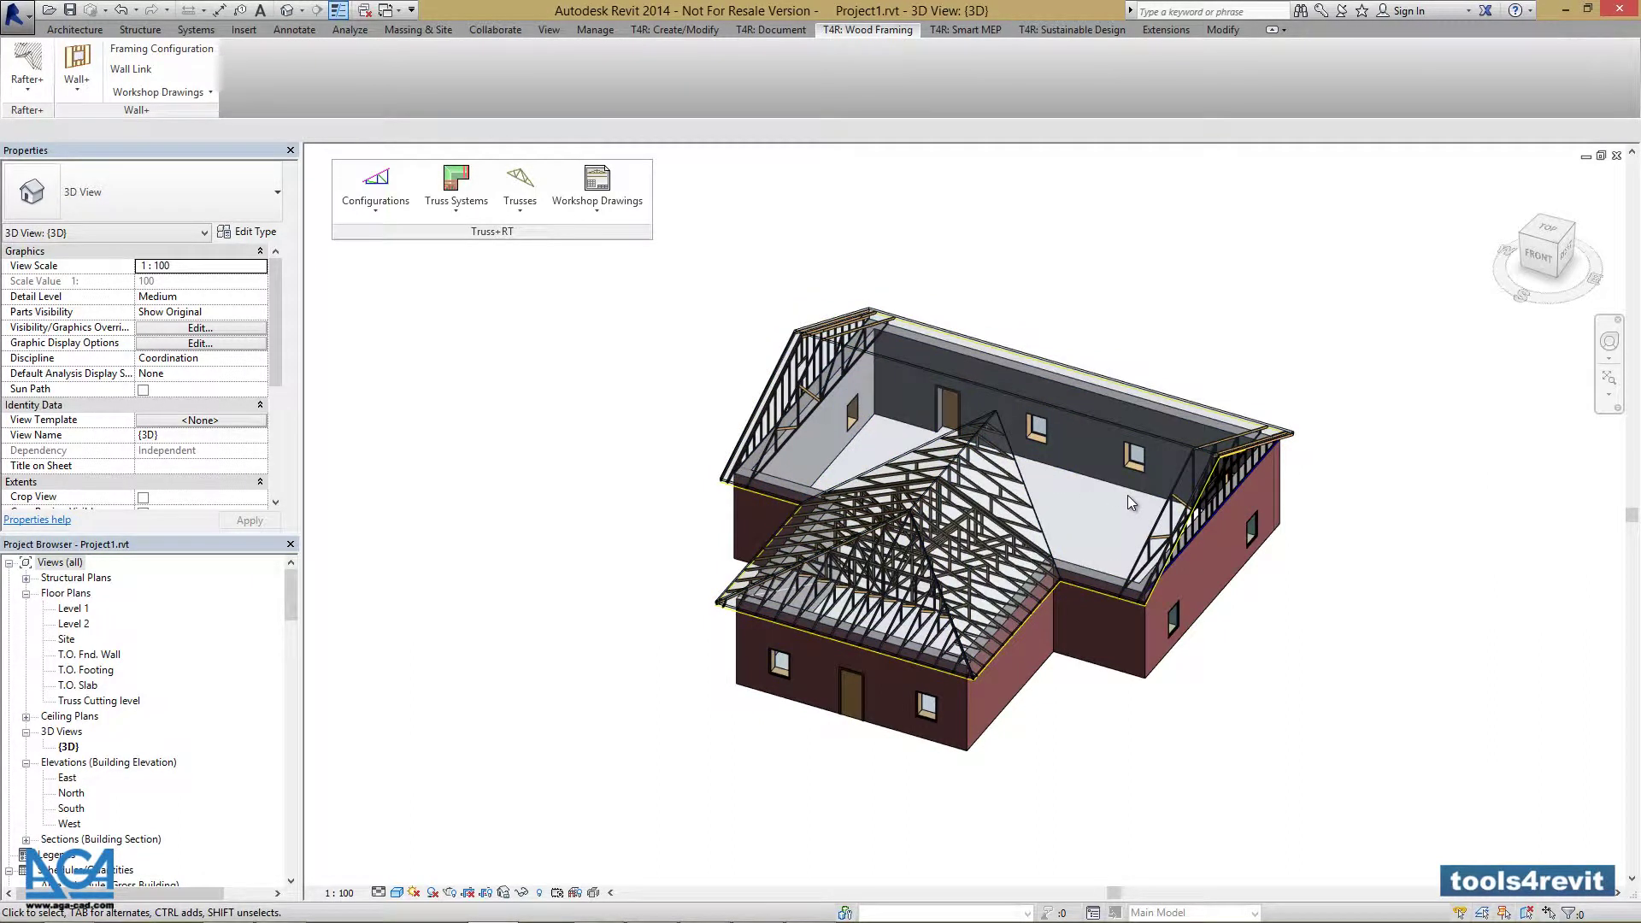
{"action": "left_click", "coordinate": [1164, 522]}
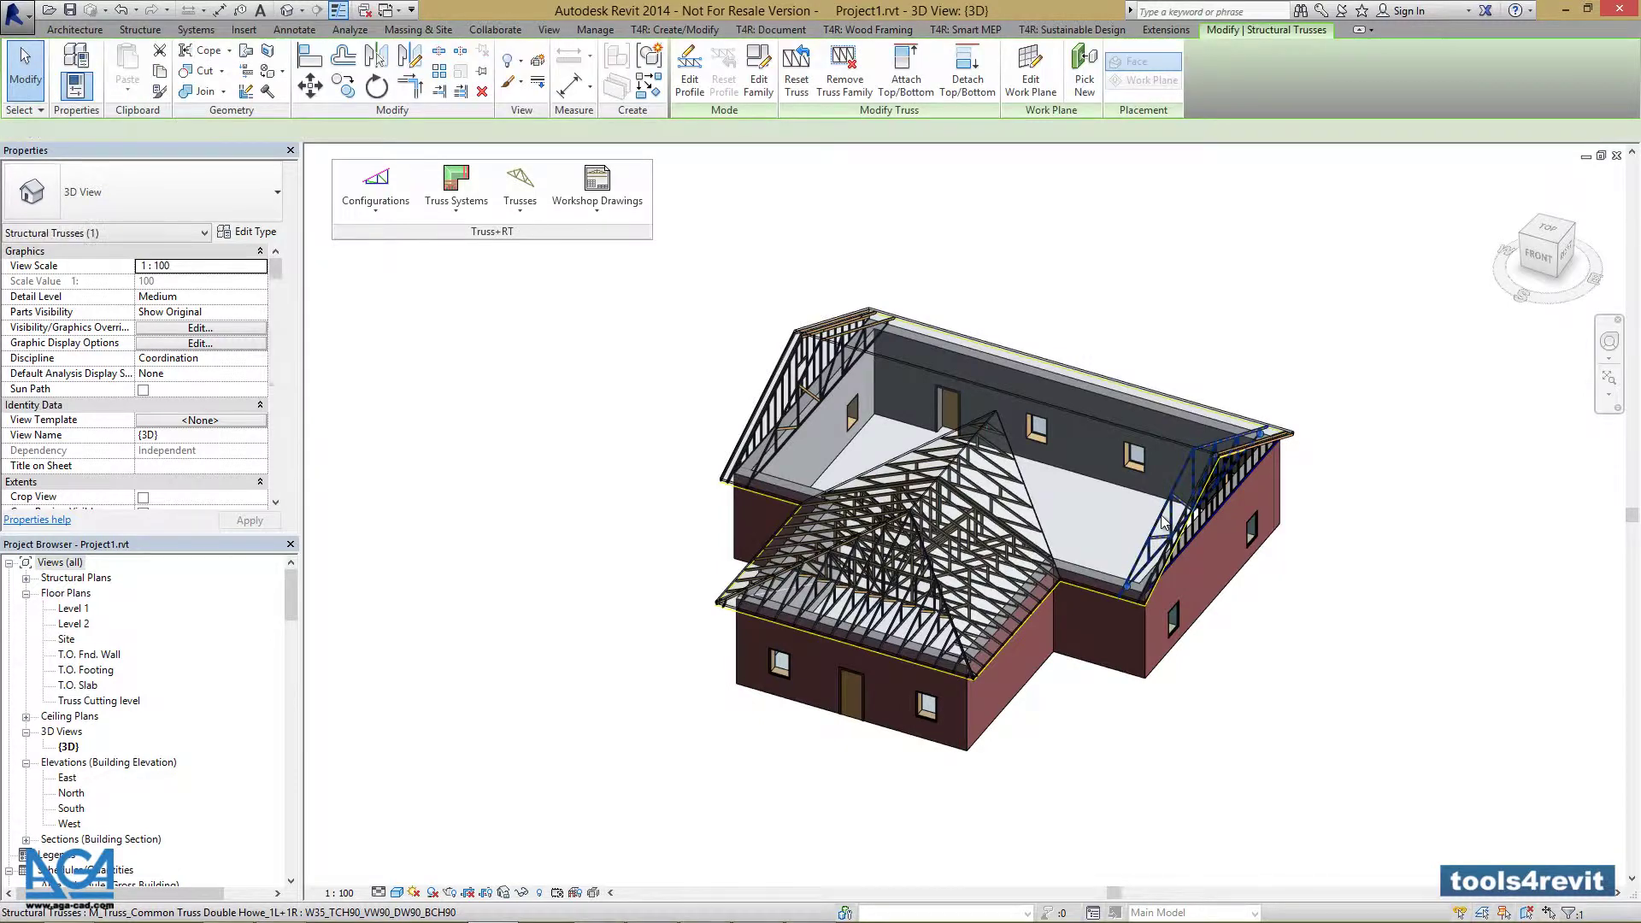
{"action": "left_click", "coordinate": [797, 396], "text": "ctrl"}
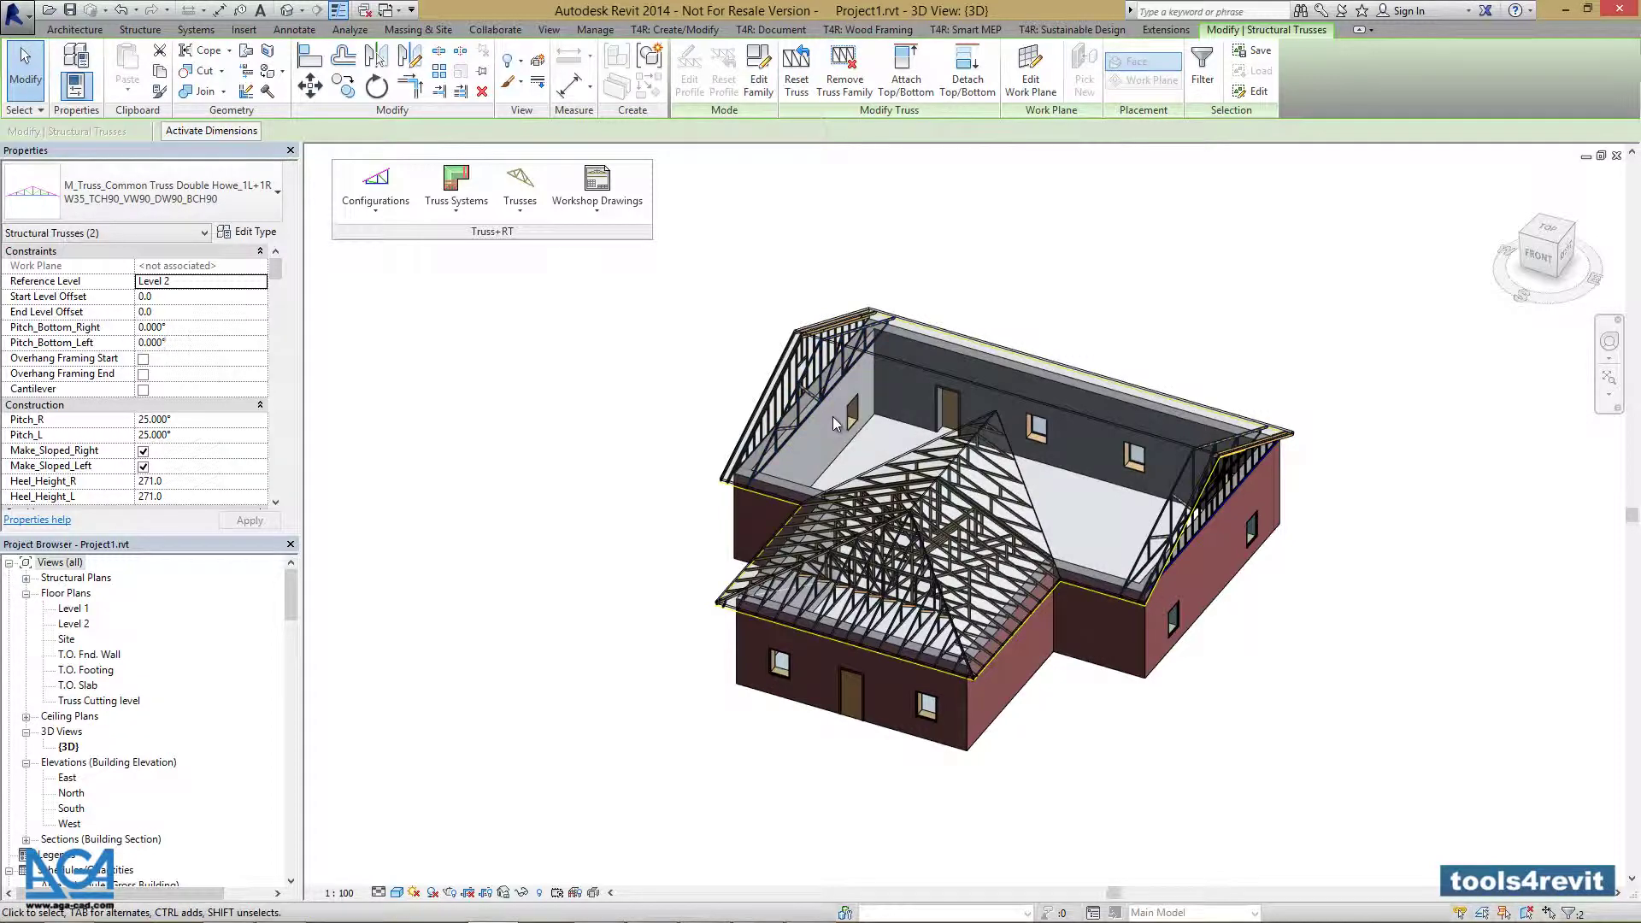
{"action": "left_click", "coordinate": [457, 212]}
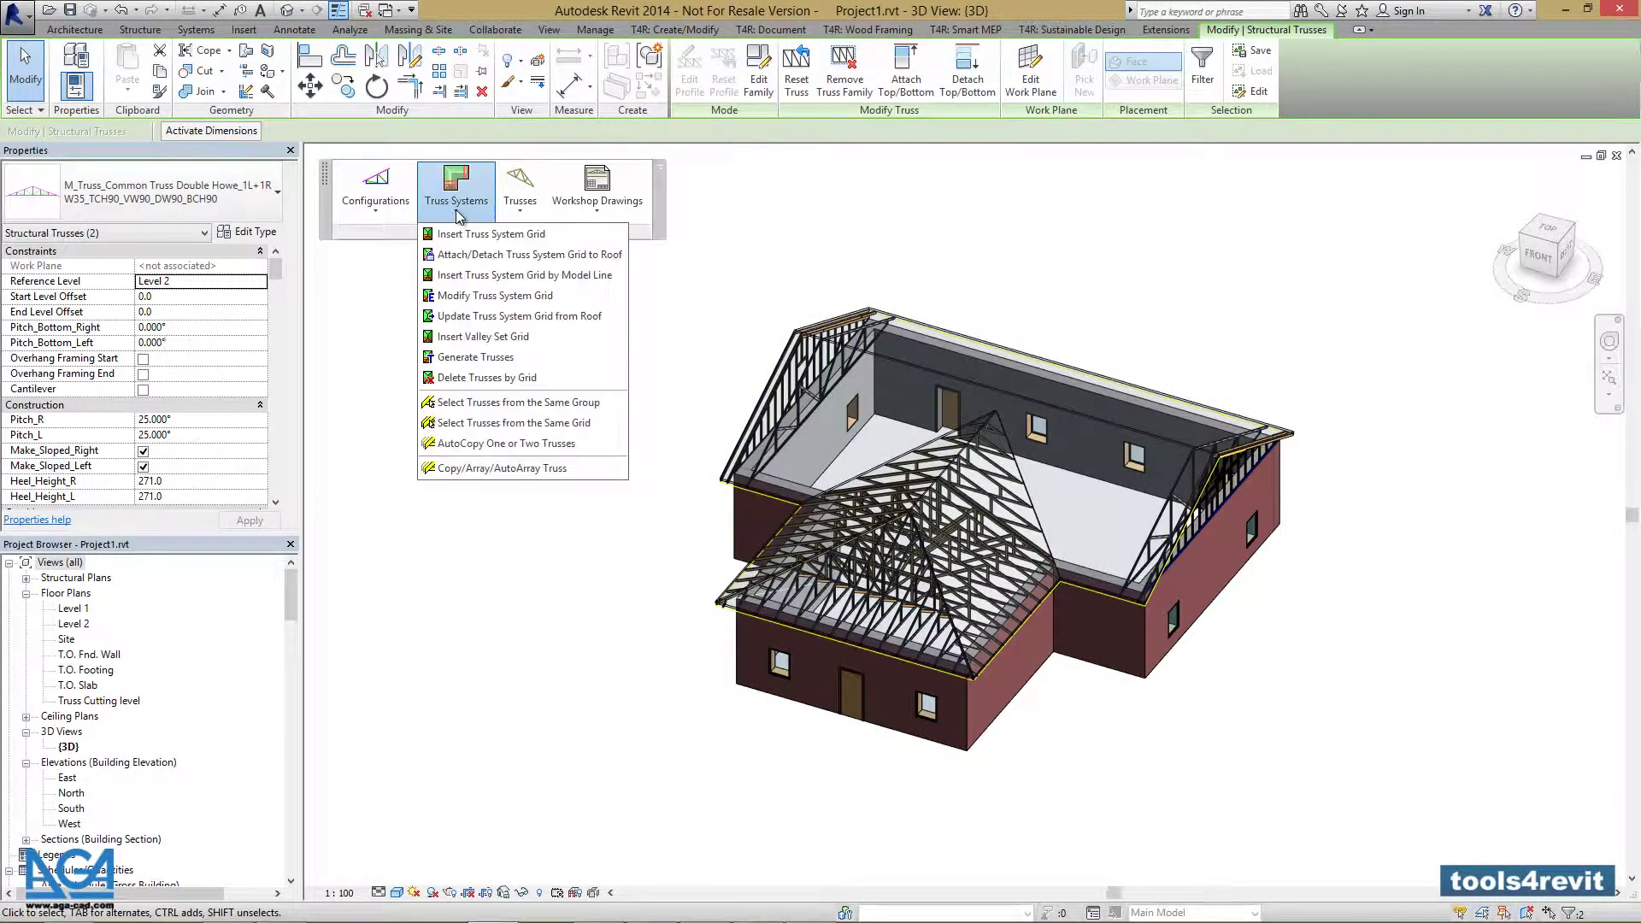
{"action": "left_click", "coordinate": [521, 205]}
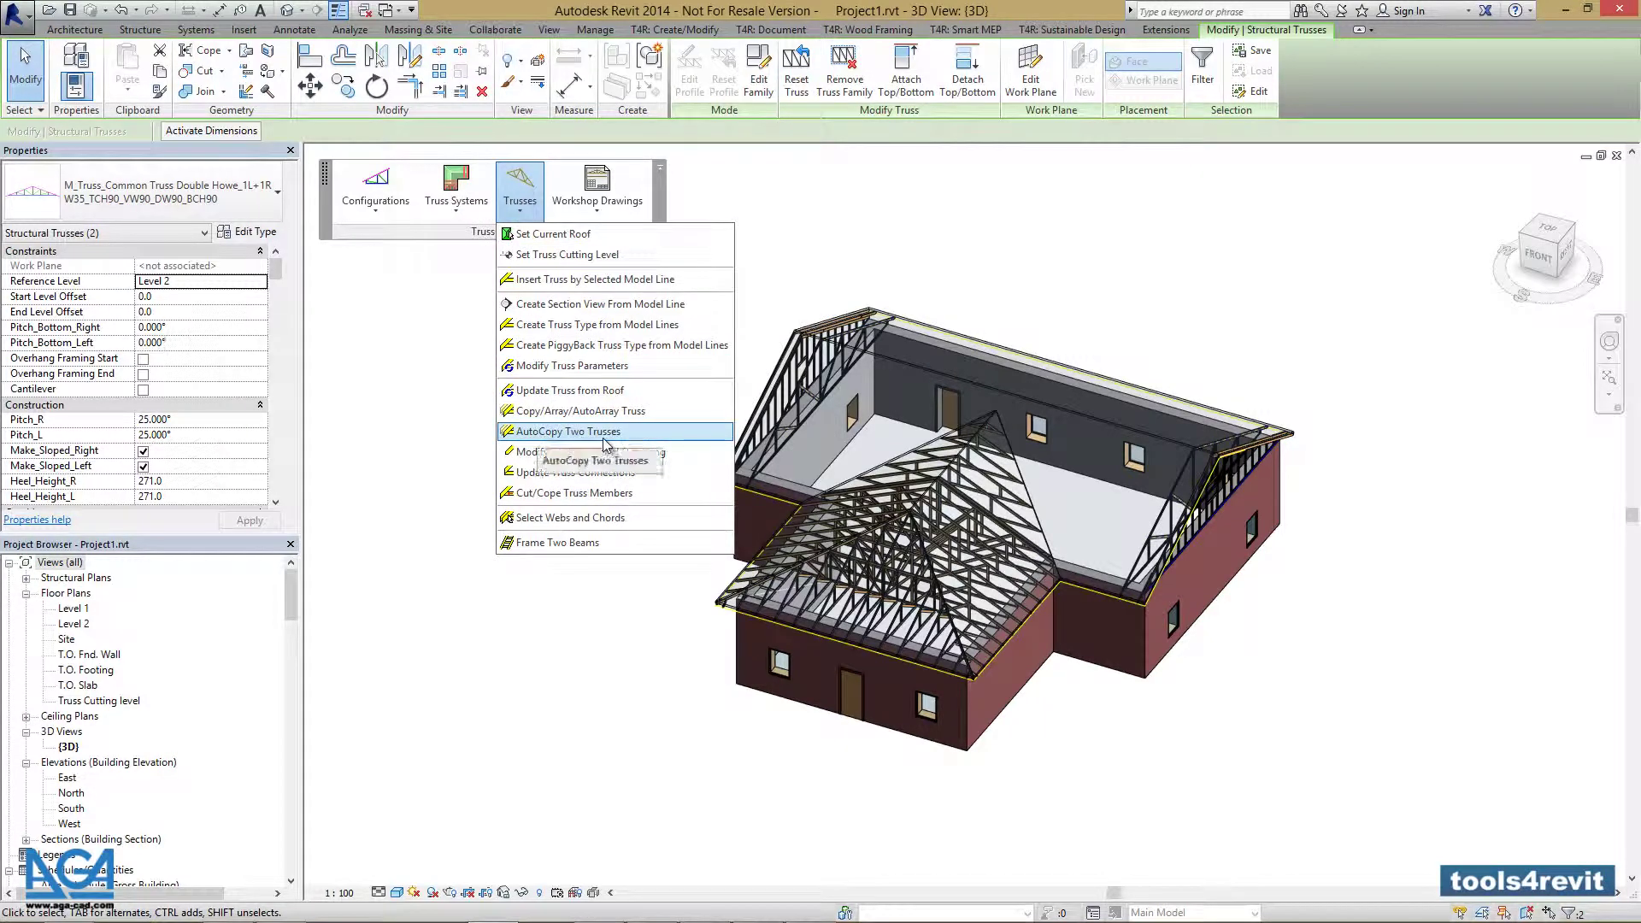
{"action": "left_click", "coordinate": [520, 193]}
{"action": "left_click", "coordinate": [456, 209]}
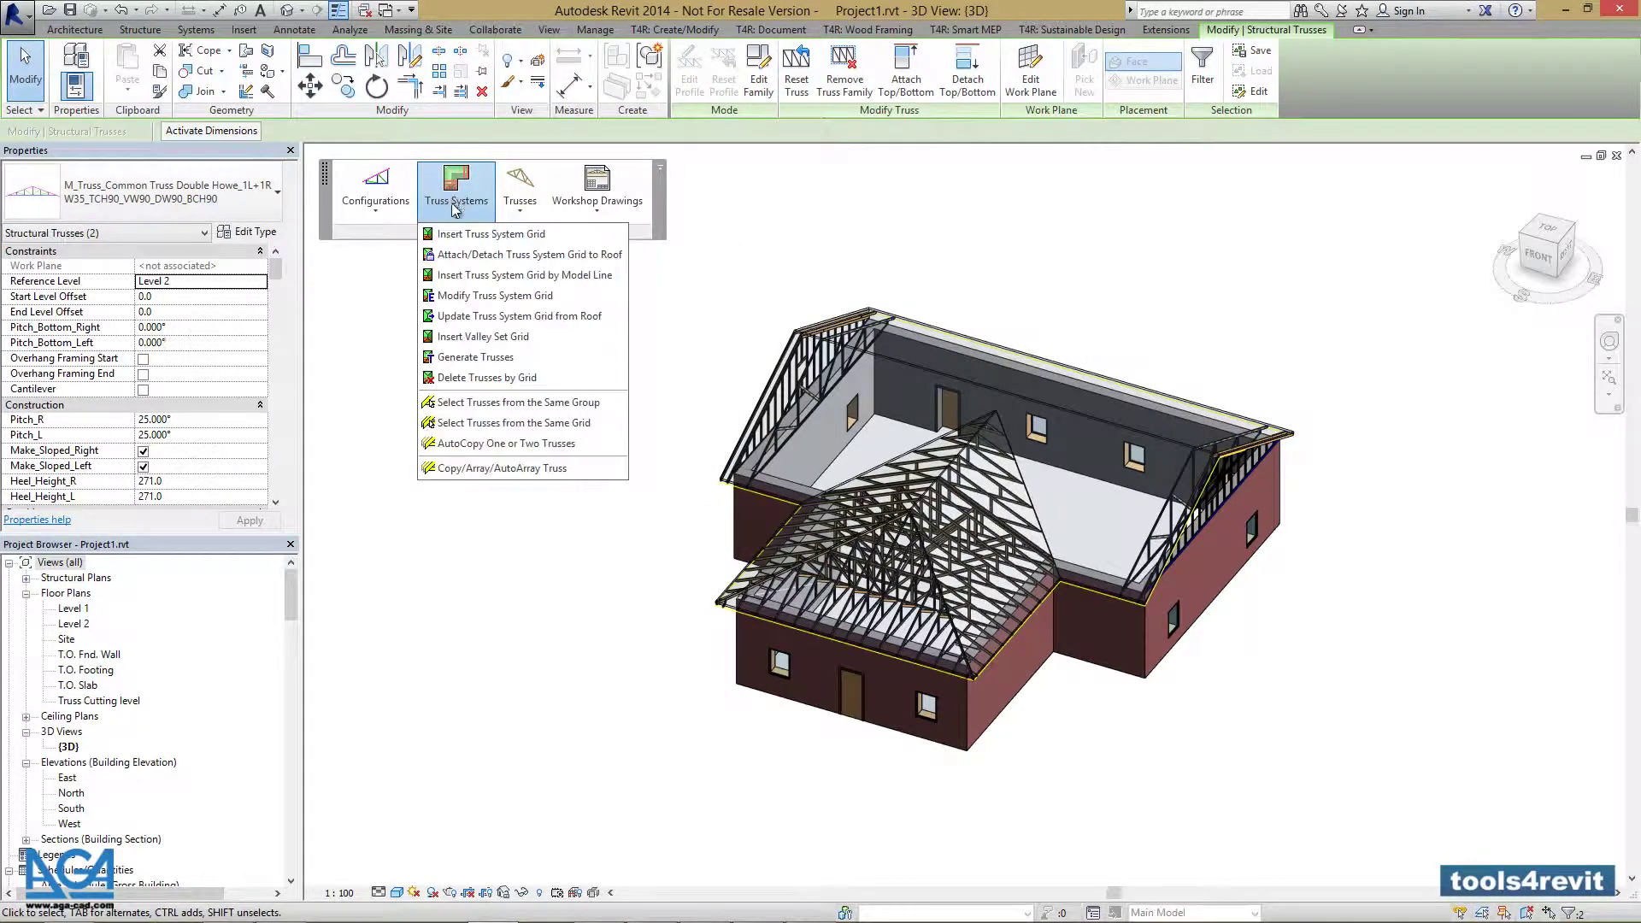
- Auto-copy trusses at 800.00 spacing between the two end trusses, then inspect the framed roof
{"action": "left_click", "coordinate": [492, 444]}
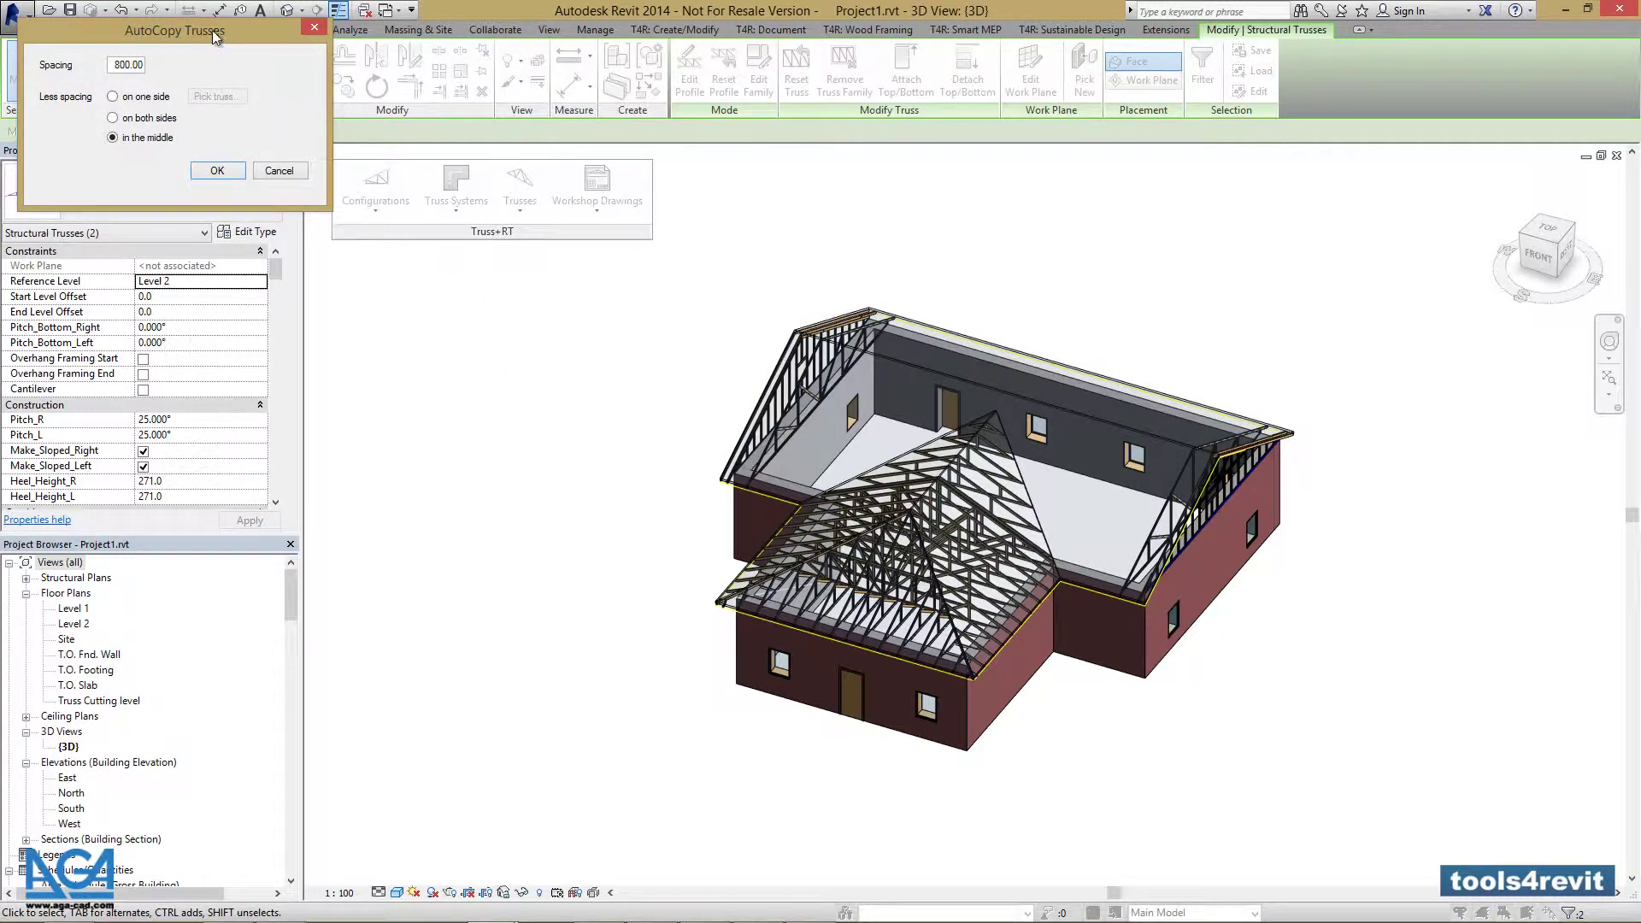
{"action": "left_click_drag", "start_coordinate": [212, 30], "coordinate": [557, 301]}
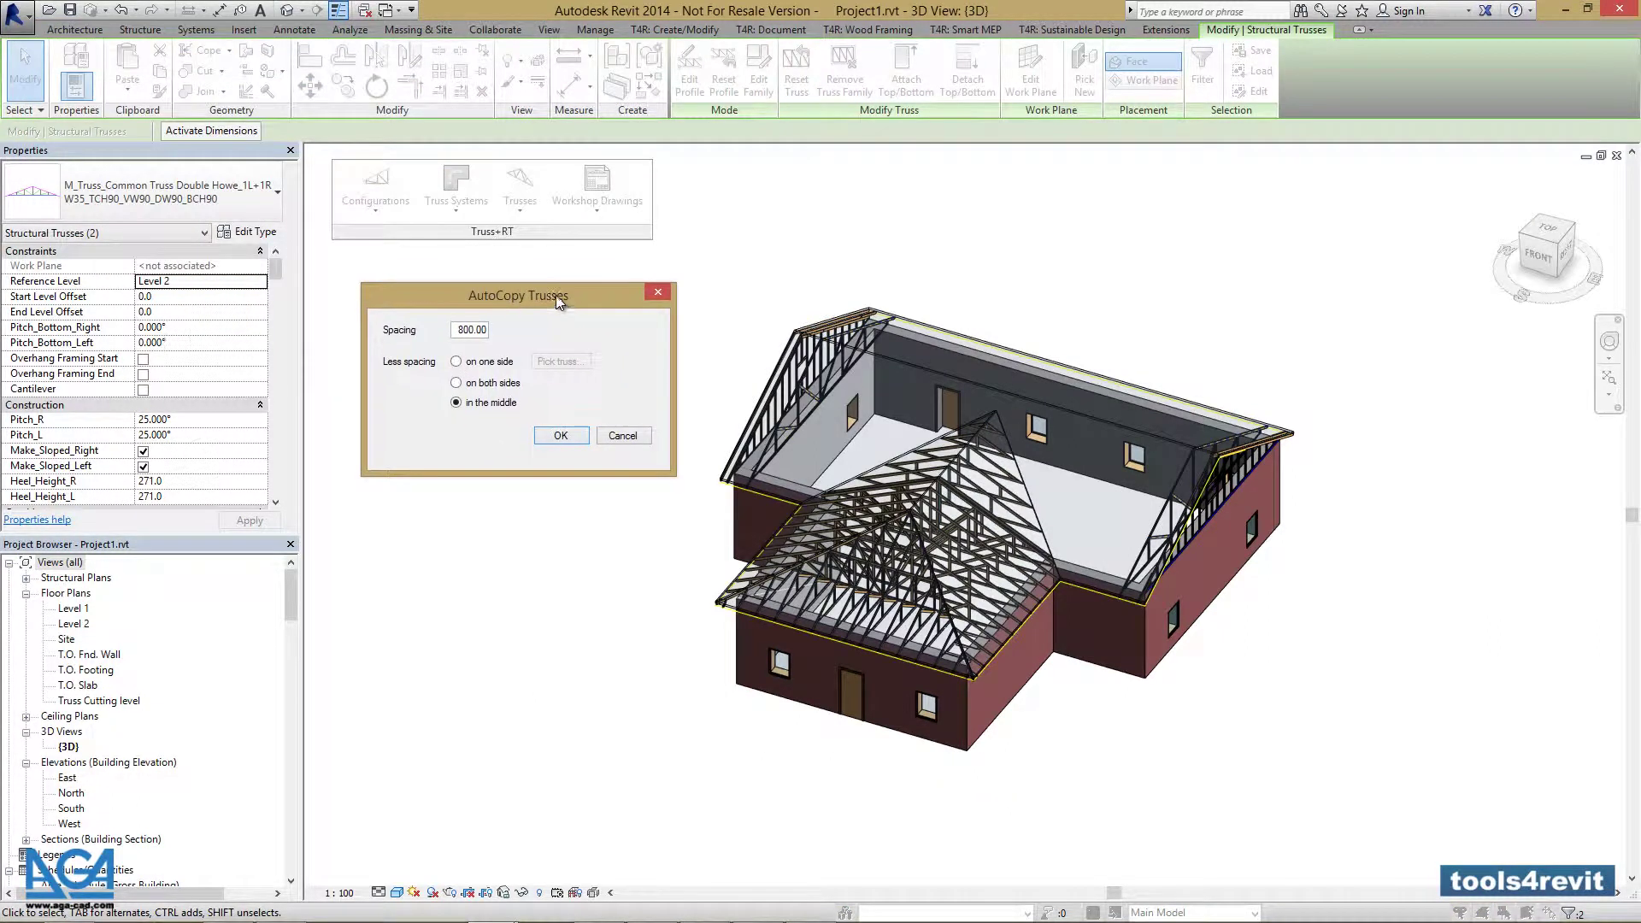
{"action": "left_click", "coordinate": [561, 436]}
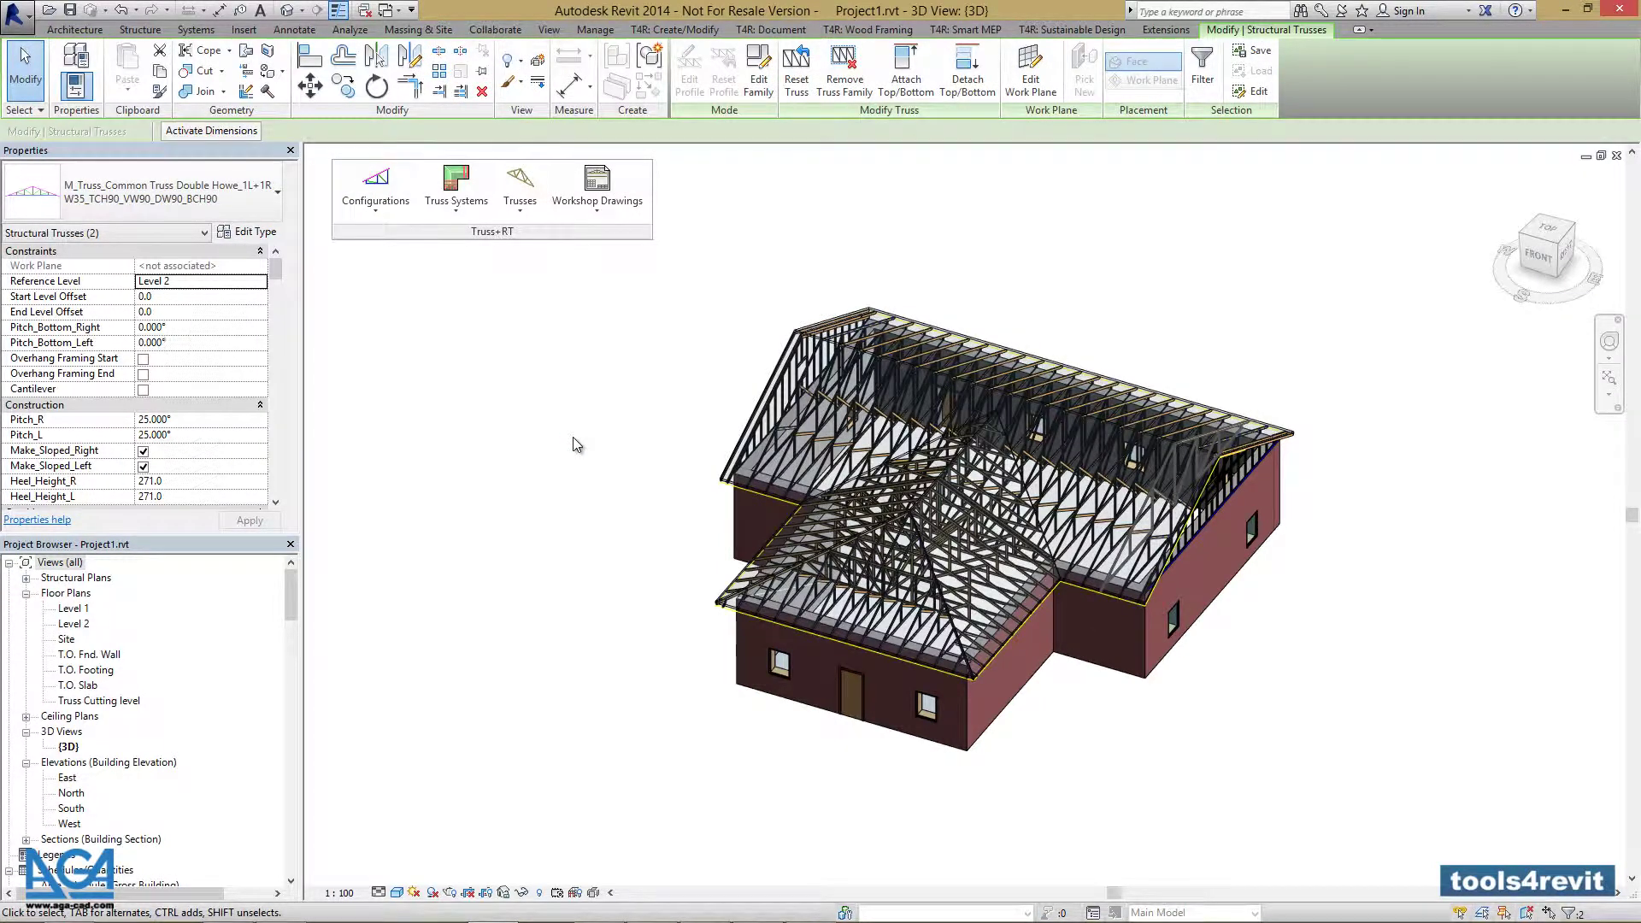
{"action": "left_click", "coordinate": [575, 441]}
{"action": "middle_click_drag", "start_coordinate": [645, 516], "coordinate": [586, 502], "text": "shift"}
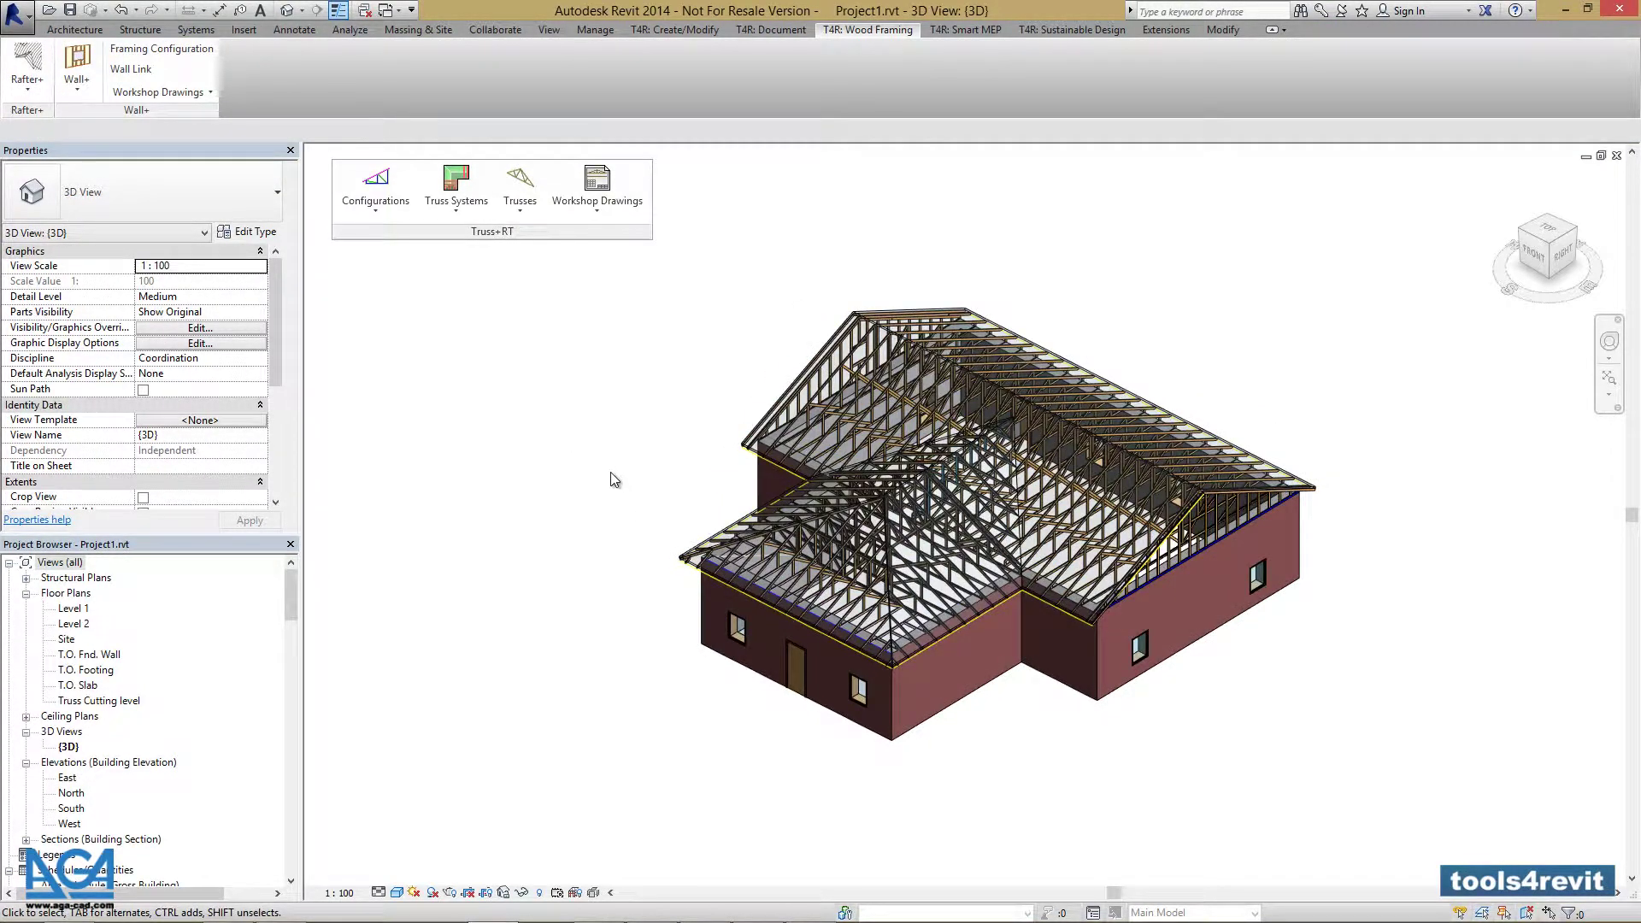
{"action": "scroll", "coordinate": [674, 490], "scroll_direction": "up", "scroll_amount": 4}
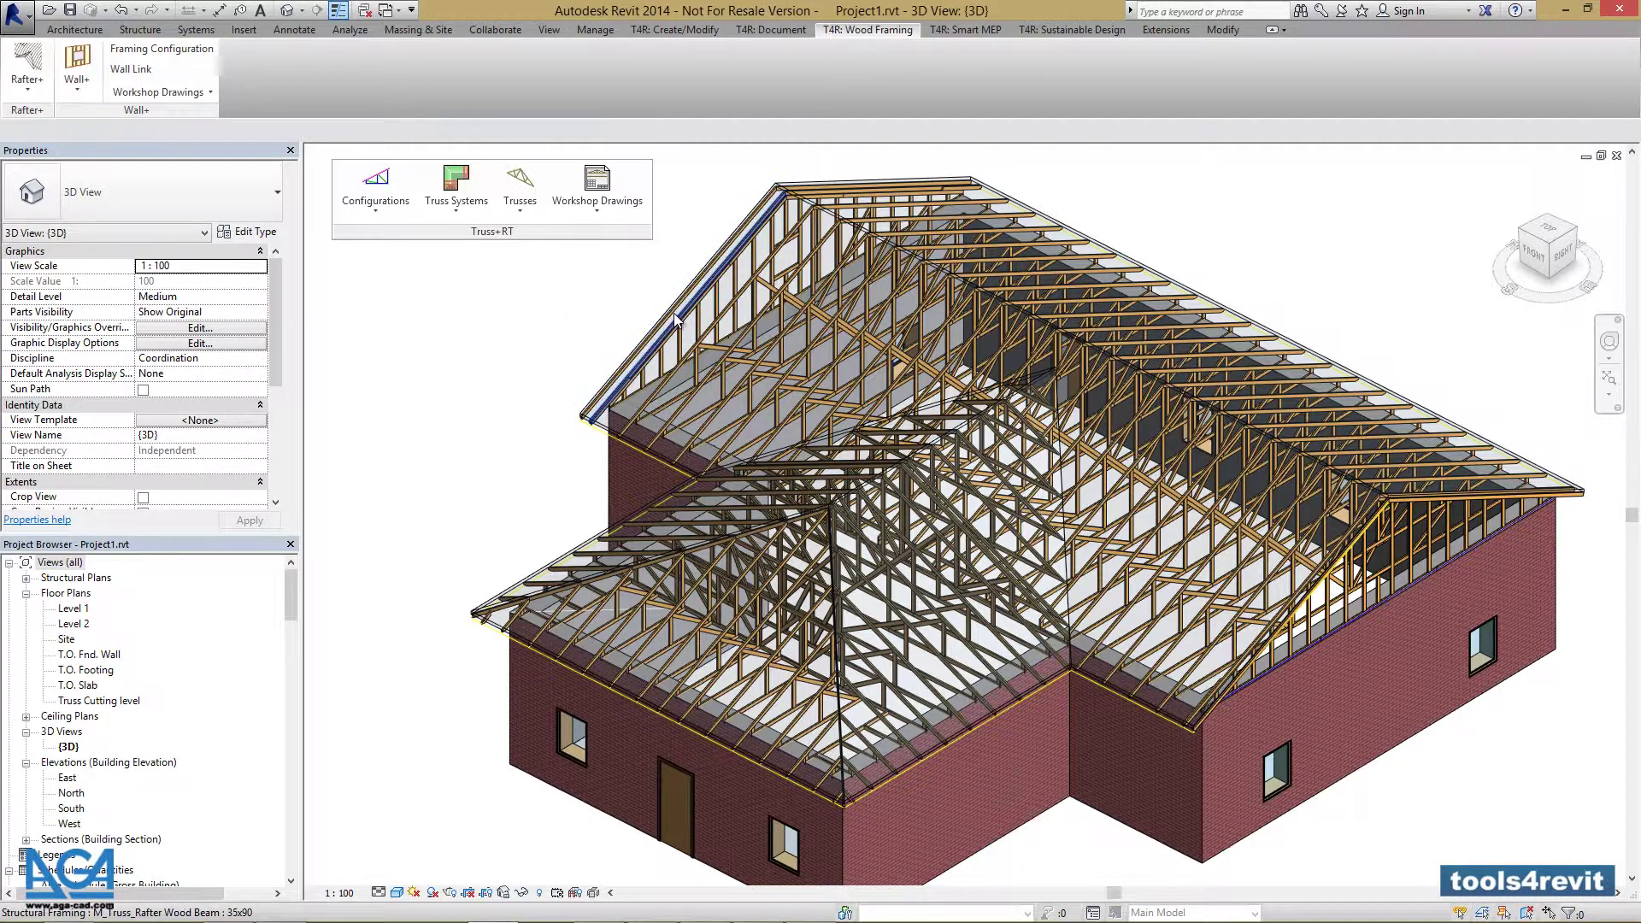
- Frame M_Truss_Wood Beam : 35x90 Outlookers at 600 spacing between the left gable's two rafters
{"action": "scroll", "coordinate": [675, 320], "scroll_direction": "up", "scroll_amount": 2}
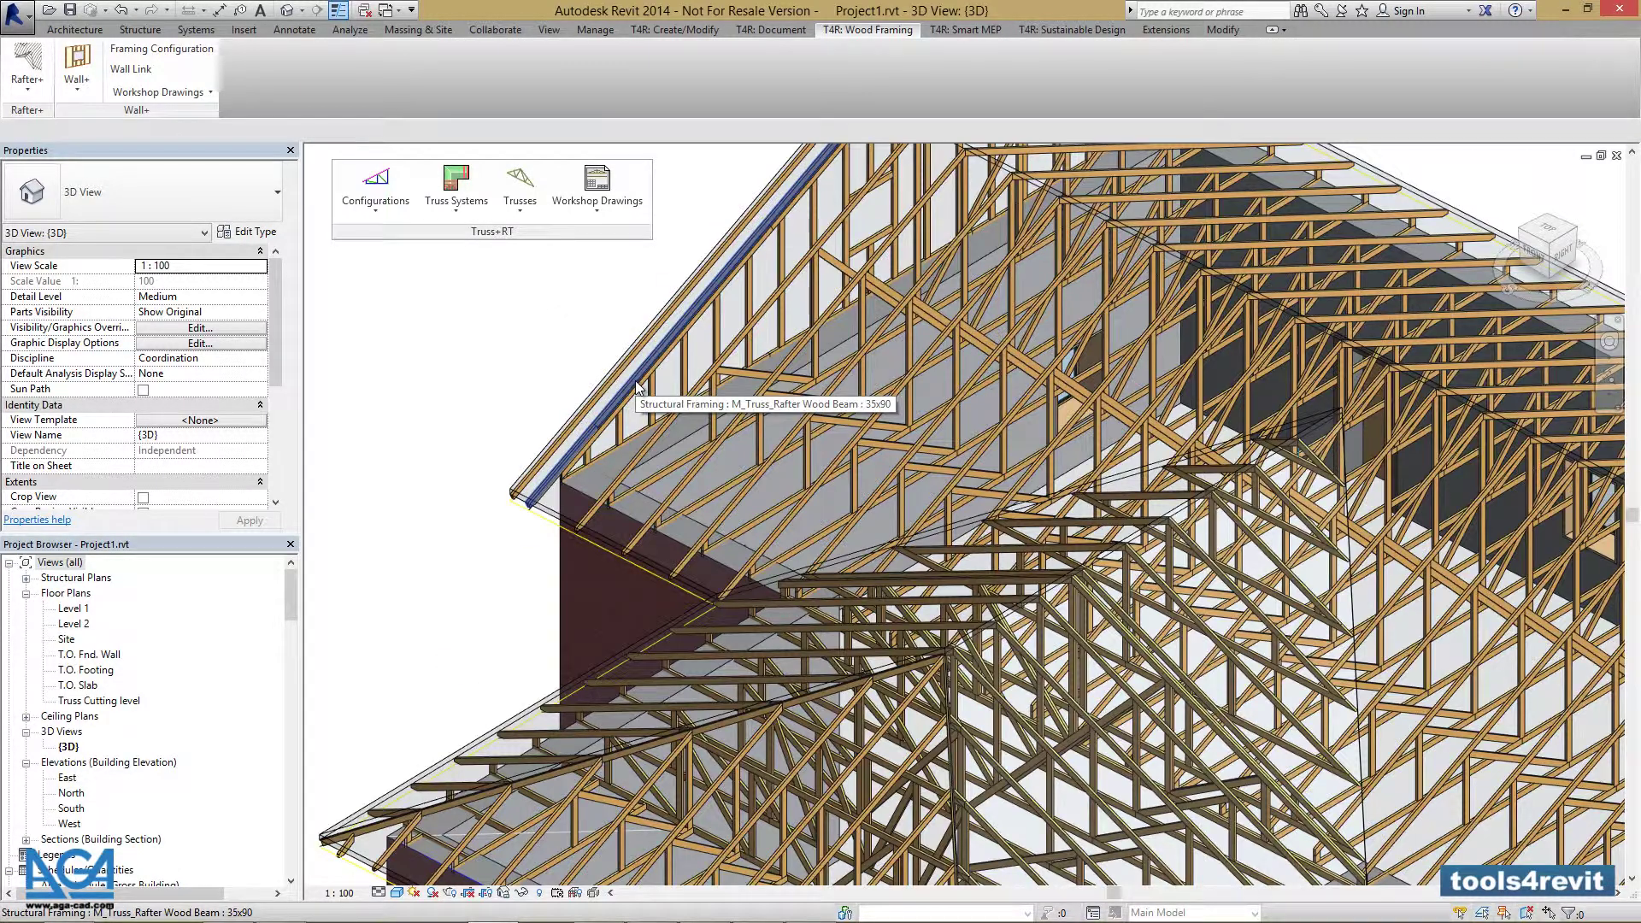
{"action": "left_click", "coordinate": [634, 381]}
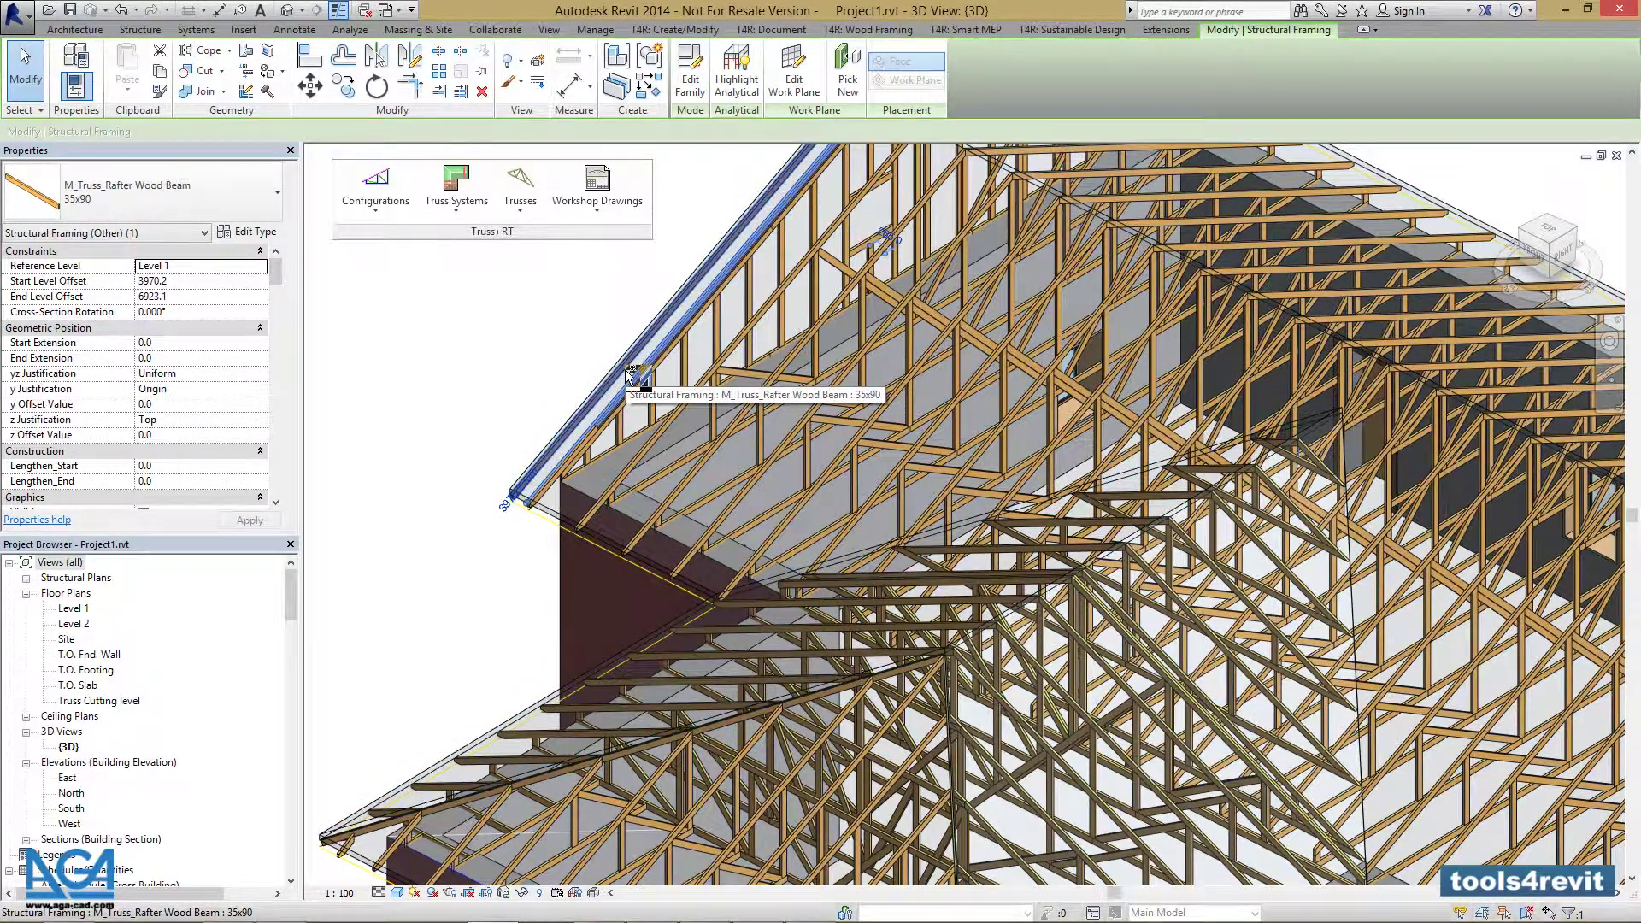
{"action": "left_click", "coordinate": [634, 378], "text": "ctrl"}
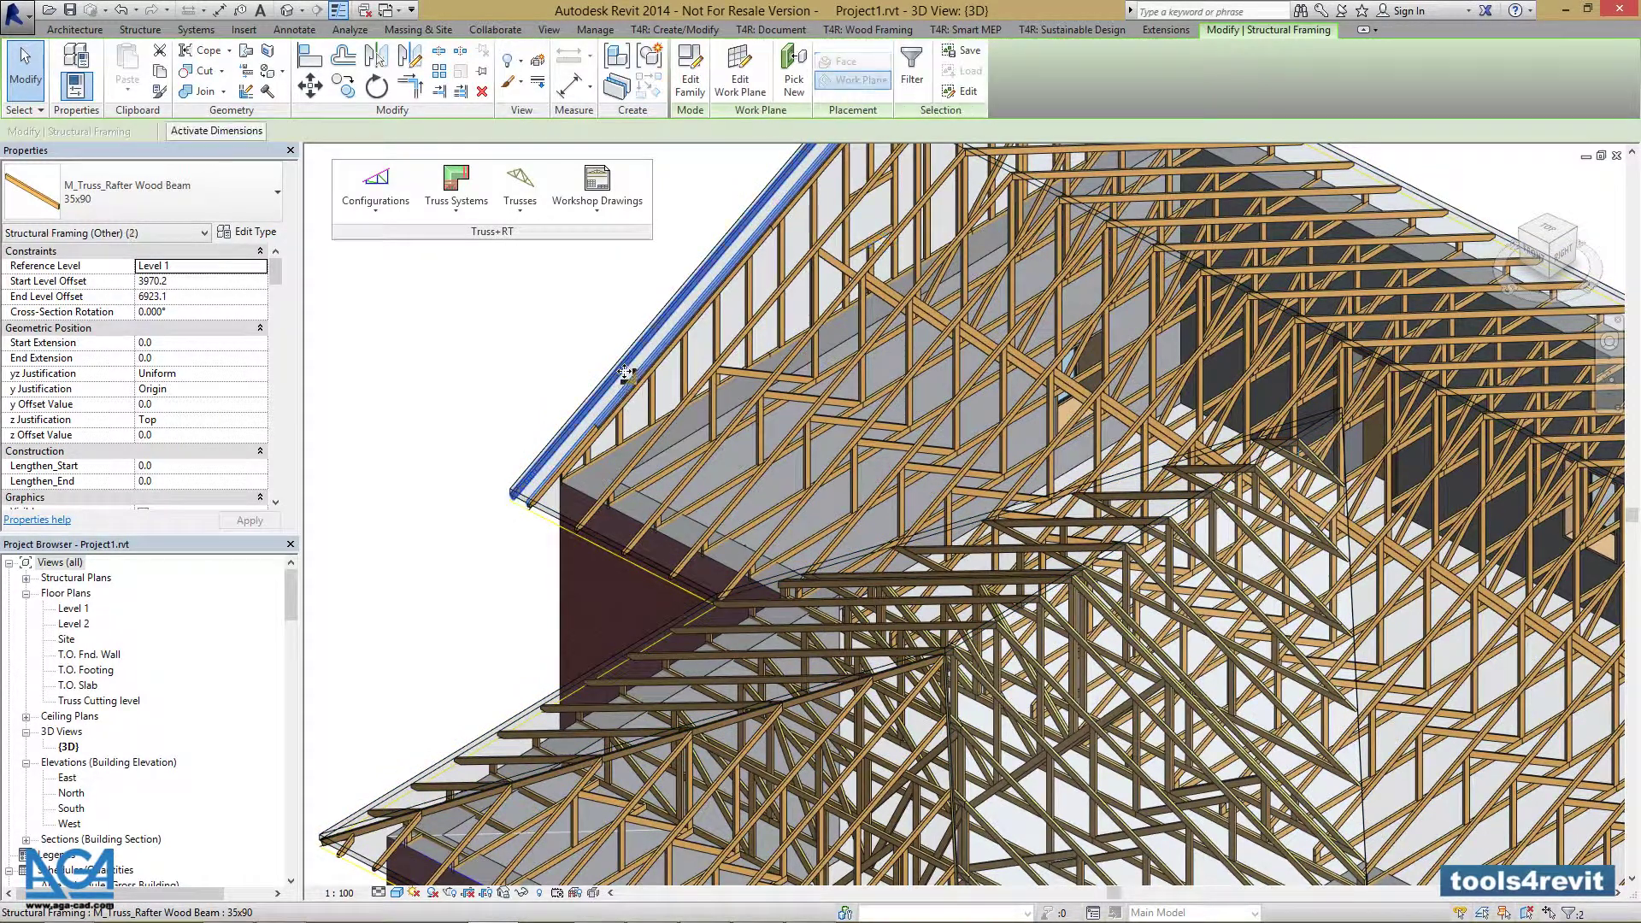
{"action": "left_click", "coordinate": [518, 190]}
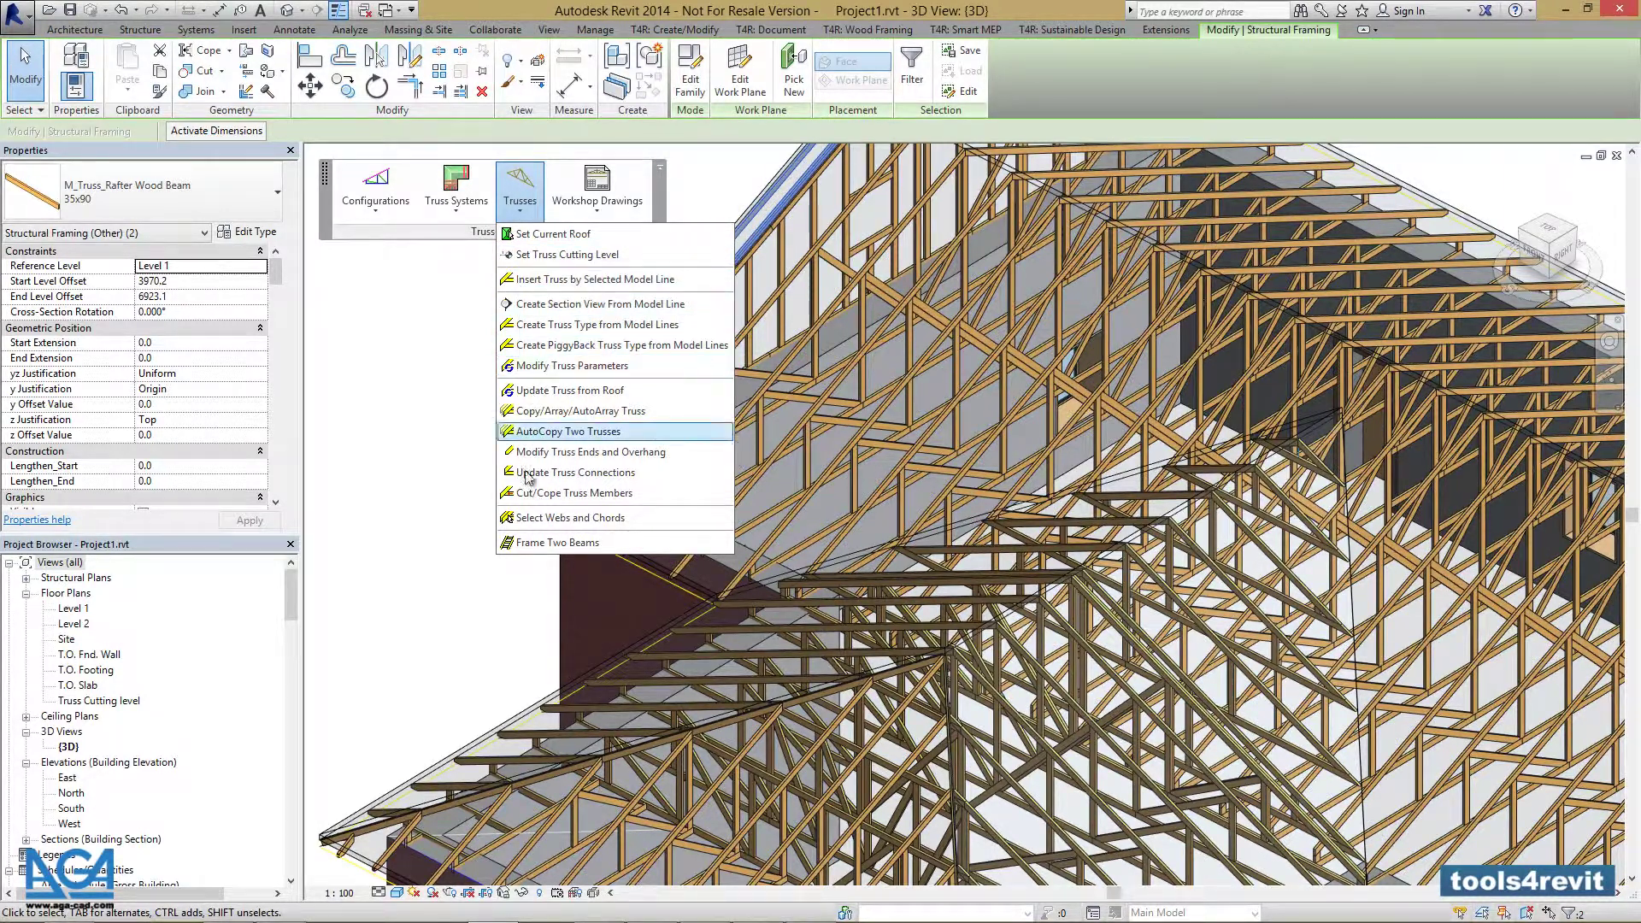
{"action": "left_click", "coordinate": [544, 545]}
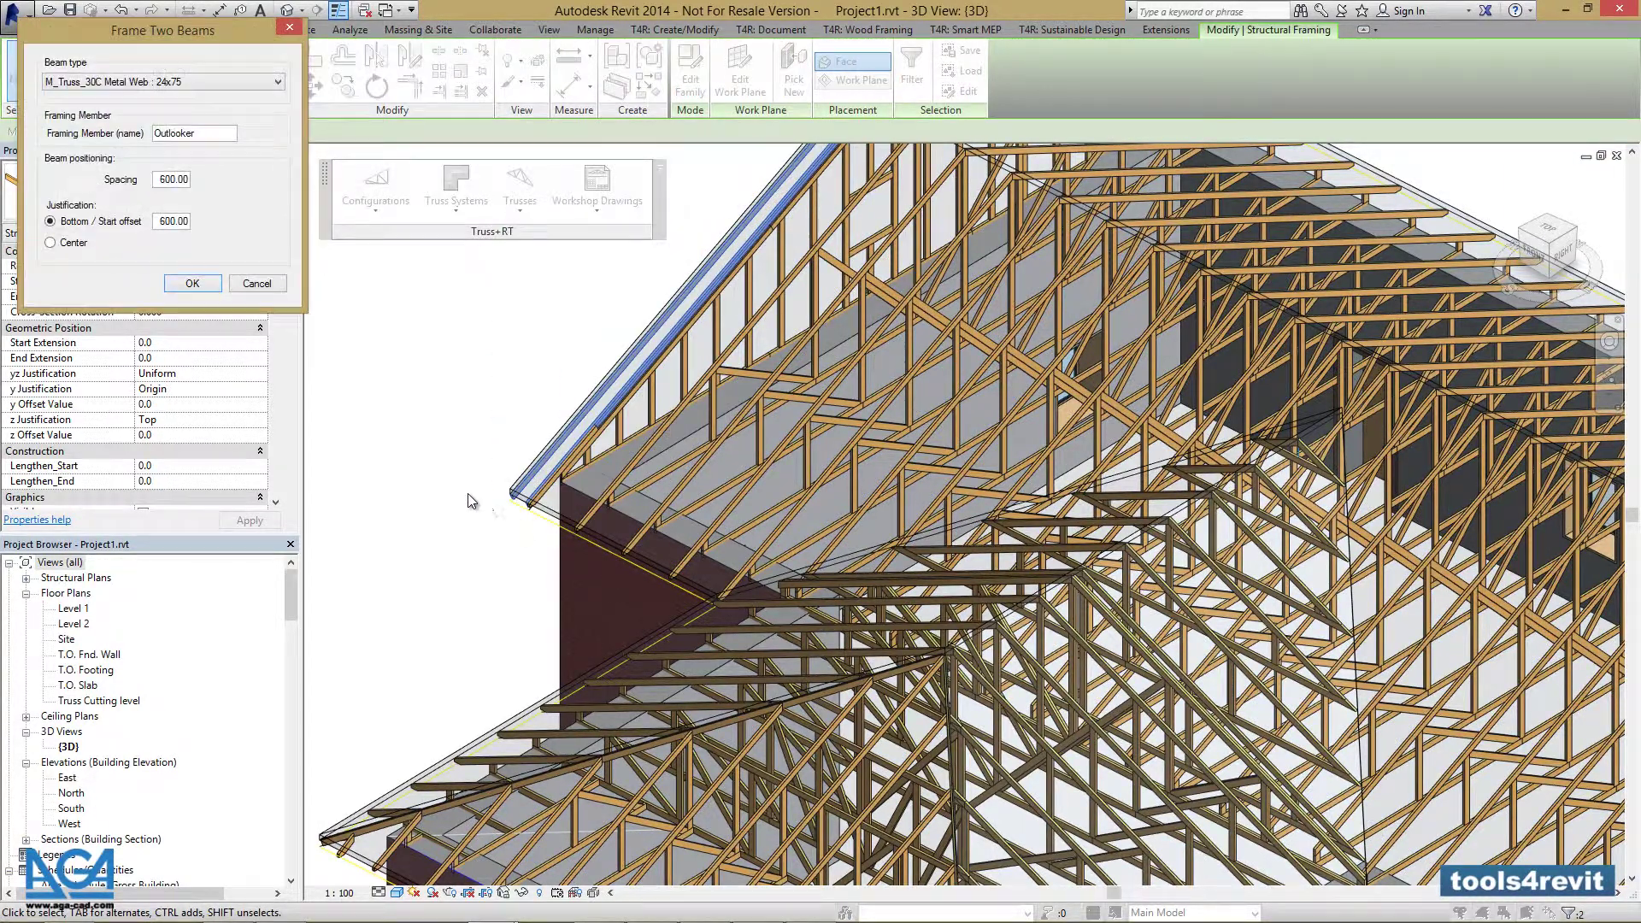
{"action": "left_click", "coordinate": [216, 78]}
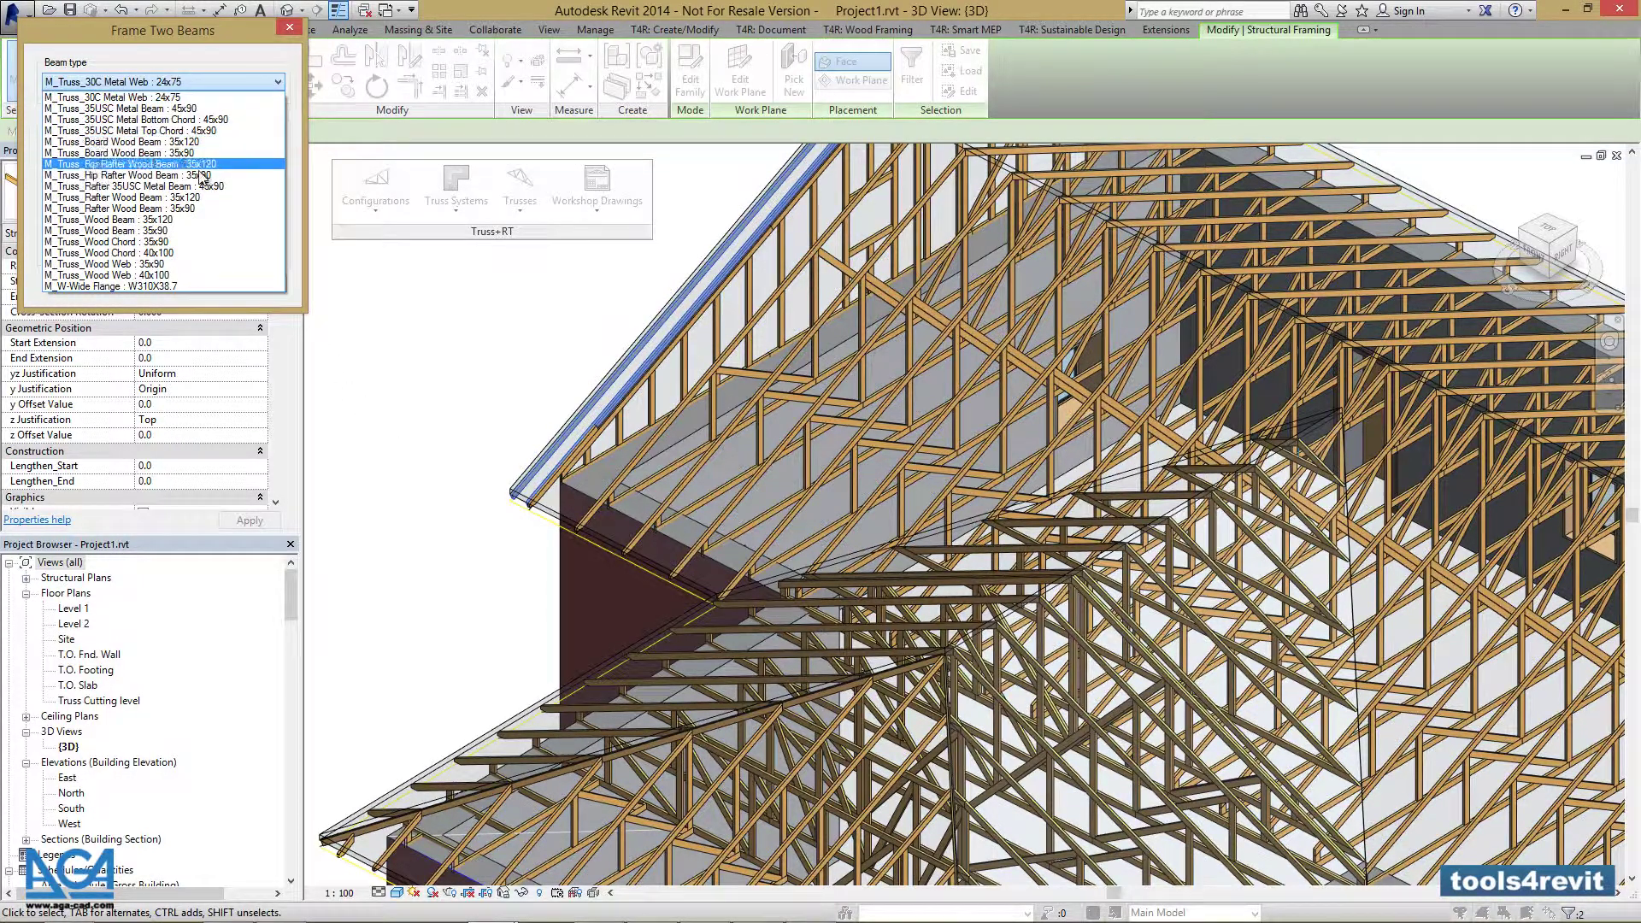
{"action": "left_click", "coordinate": [193, 230]}
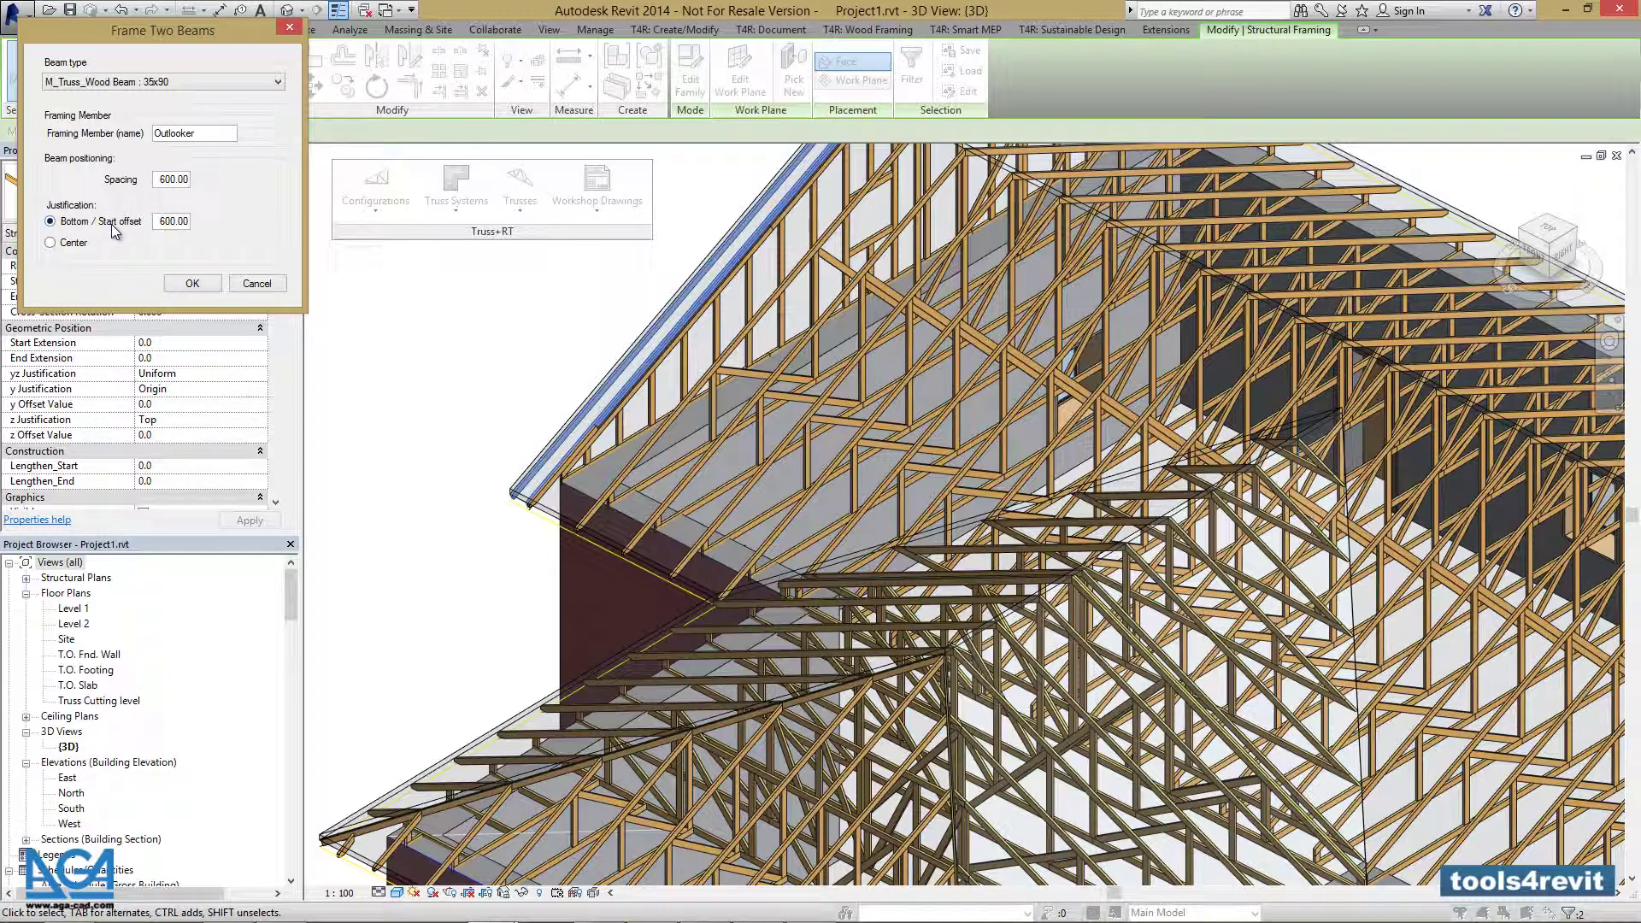
{"action": "left_click", "coordinate": [192, 284]}
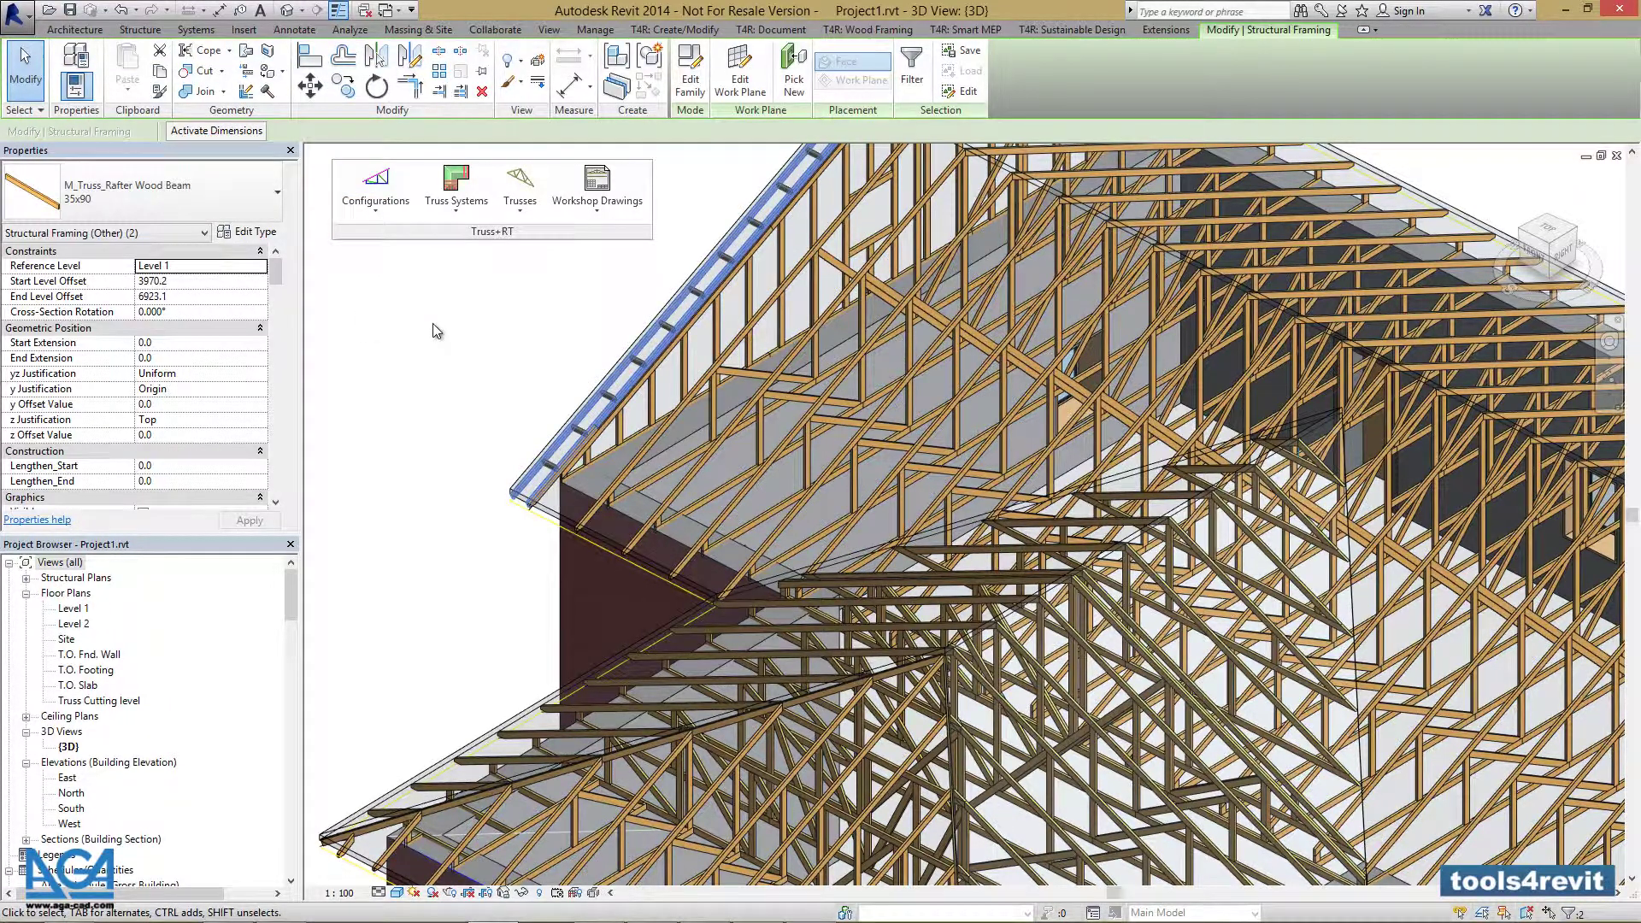
- Frame outlookers between the two rafters of the next gable with Frame Two Beams
{"action": "left_click", "coordinate": [432, 323]}
{"action": "scroll", "coordinate": [453, 333], "scroll_direction": "down", "scroll_amount": 5}
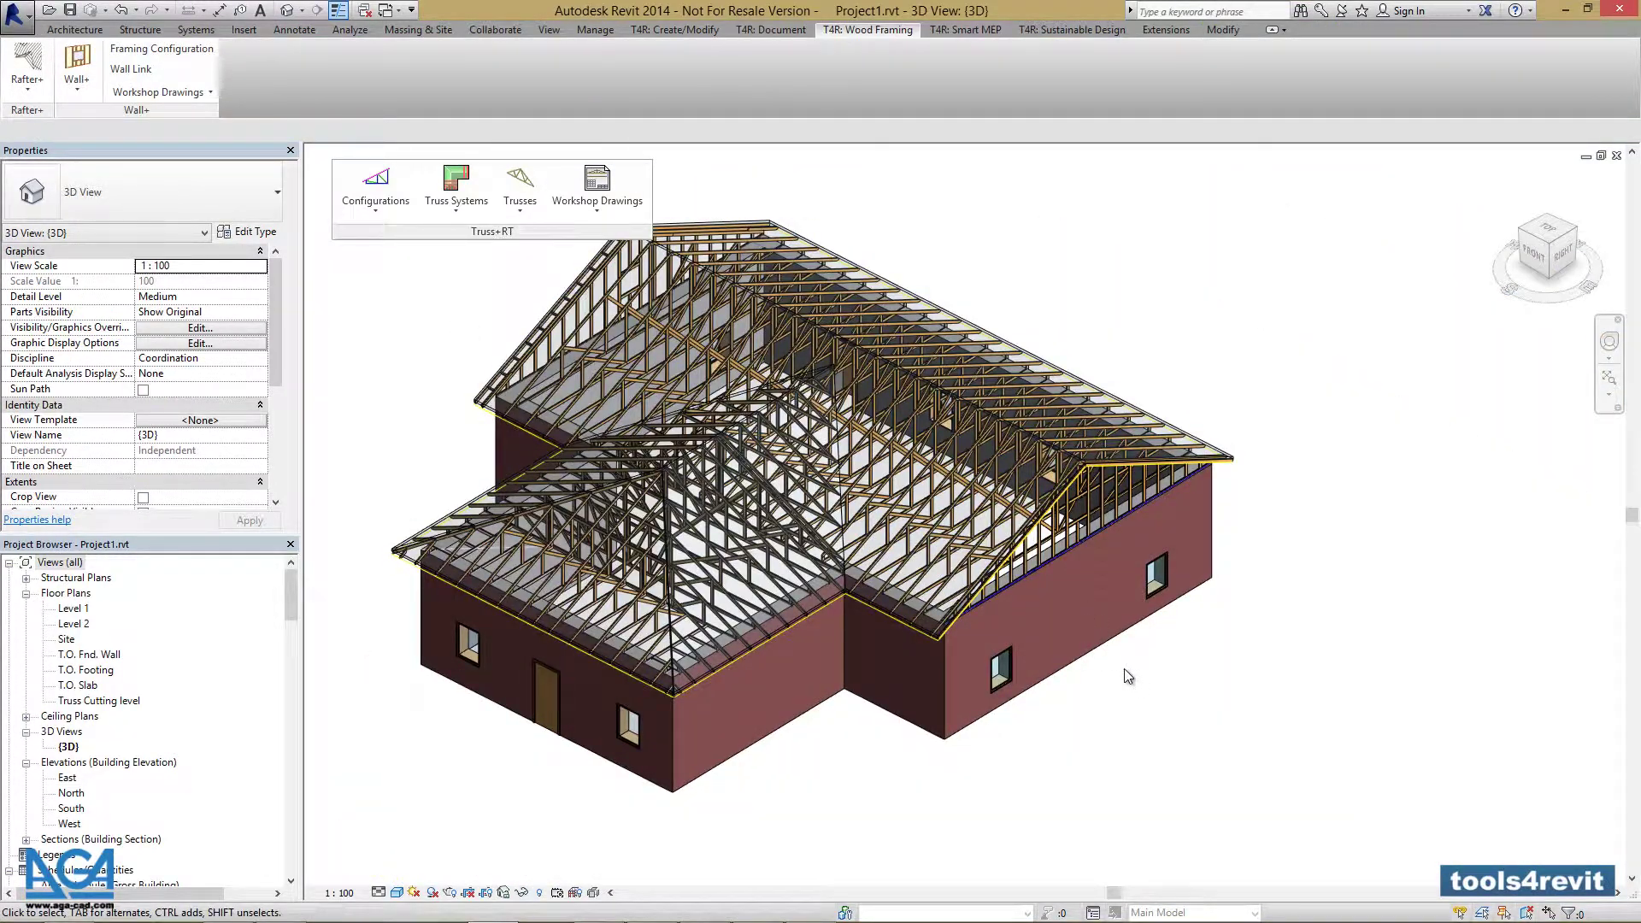
{"action": "scroll", "coordinate": [1019, 609], "scroll_direction": "up", "scroll_amount": 10}
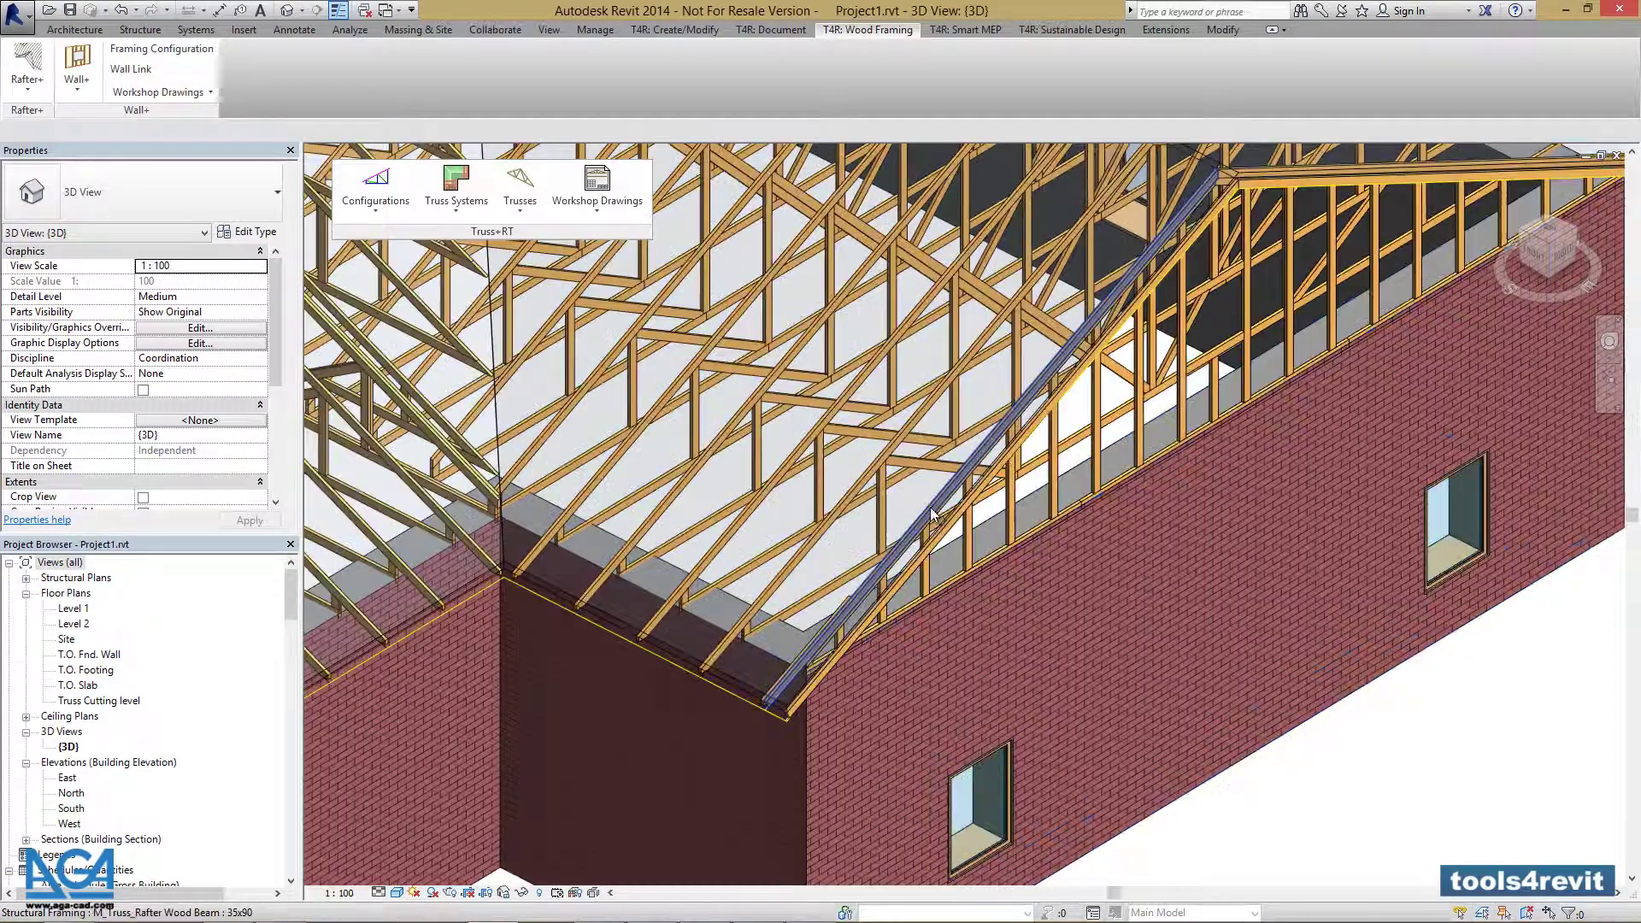
{"action": "left_click", "coordinate": [933, 515]}
{"action": "left_click", "coordinate": [964, 523], "text": "ctrl"}
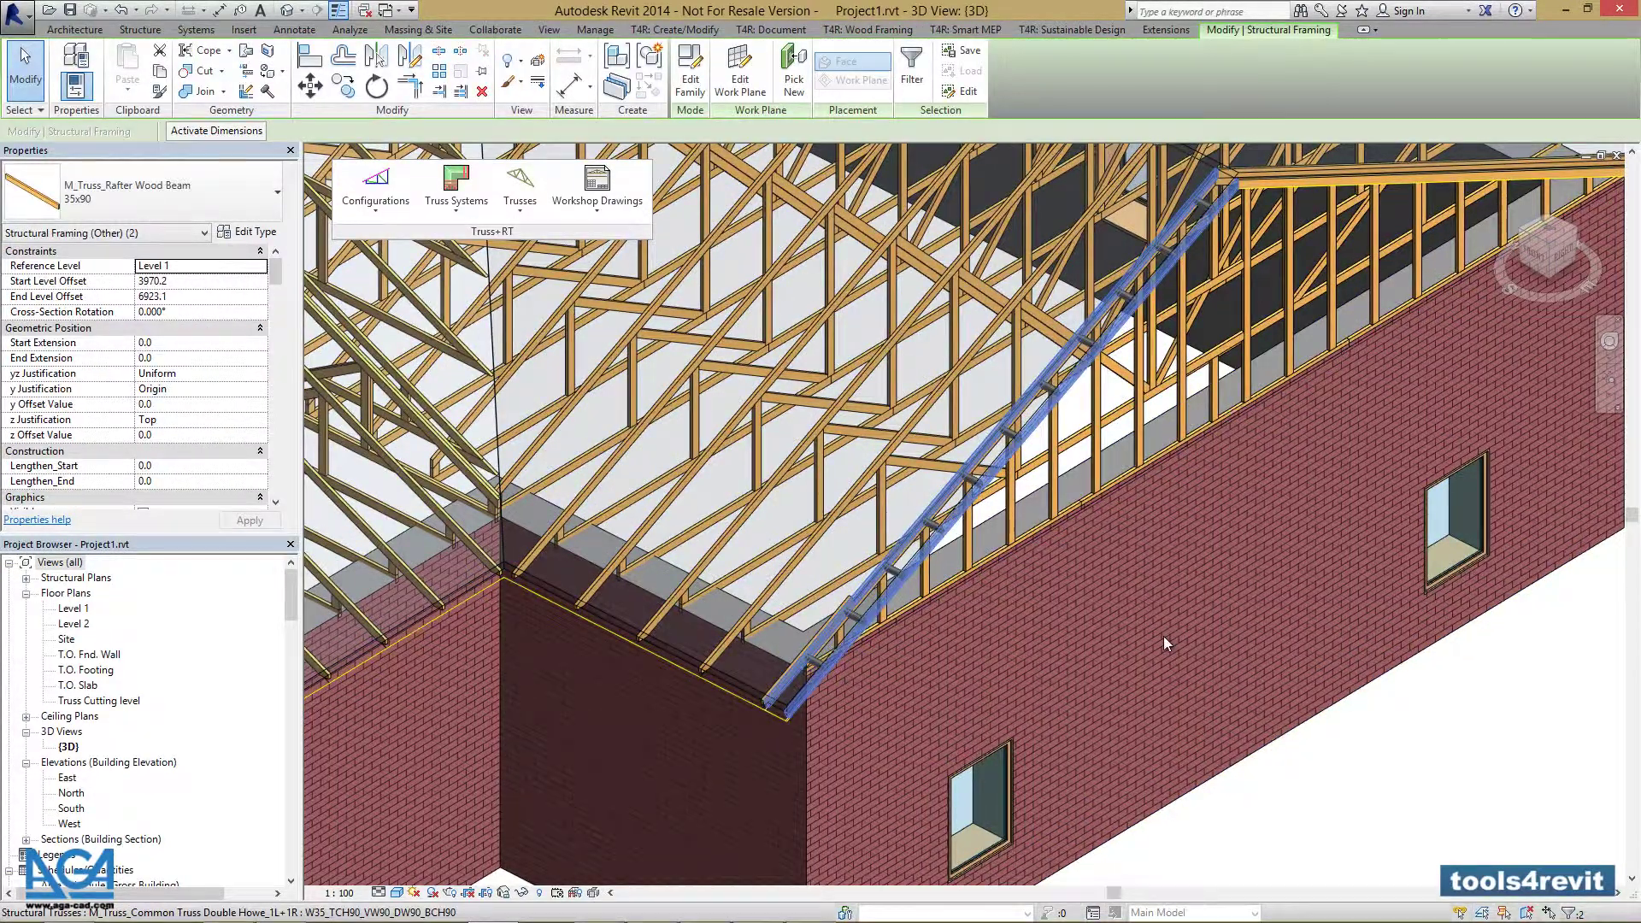
{"action": "left_click", "coordinate": [1249, 566]}
{"action": "middle_click_drag", "start_coordinate": [901, 587], "coordinate": [842, 440], "text": "shift"}
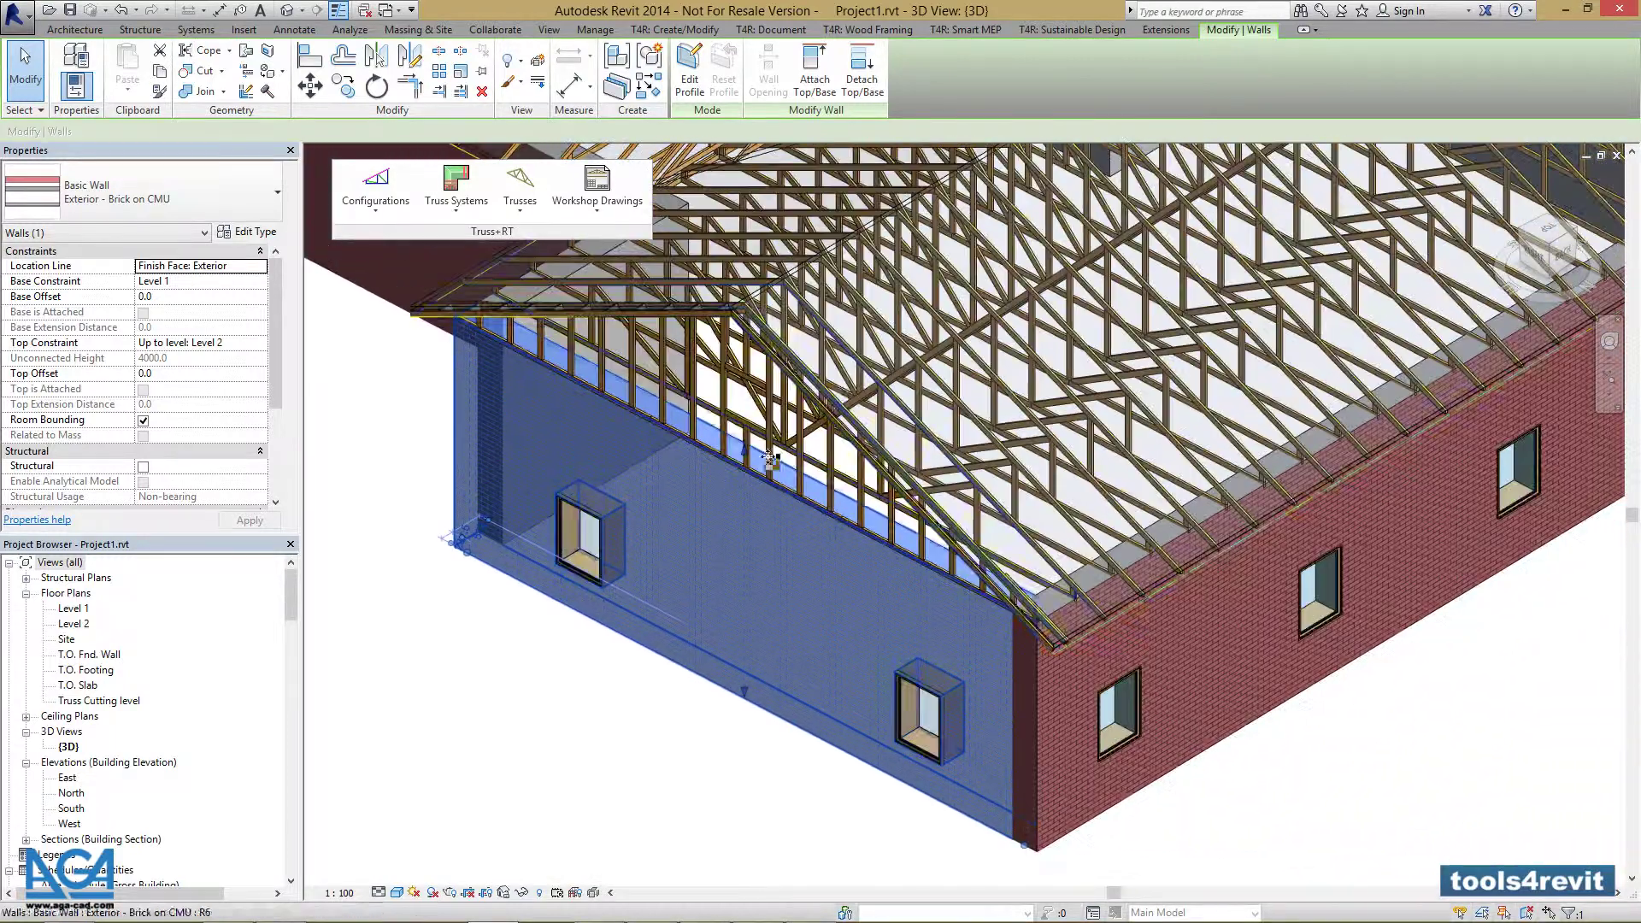
{"action": "left_click", "coordinate": [840, 434]}
{"action": "left_click", "coordinate": [840, 436], "text": "ctrl"}
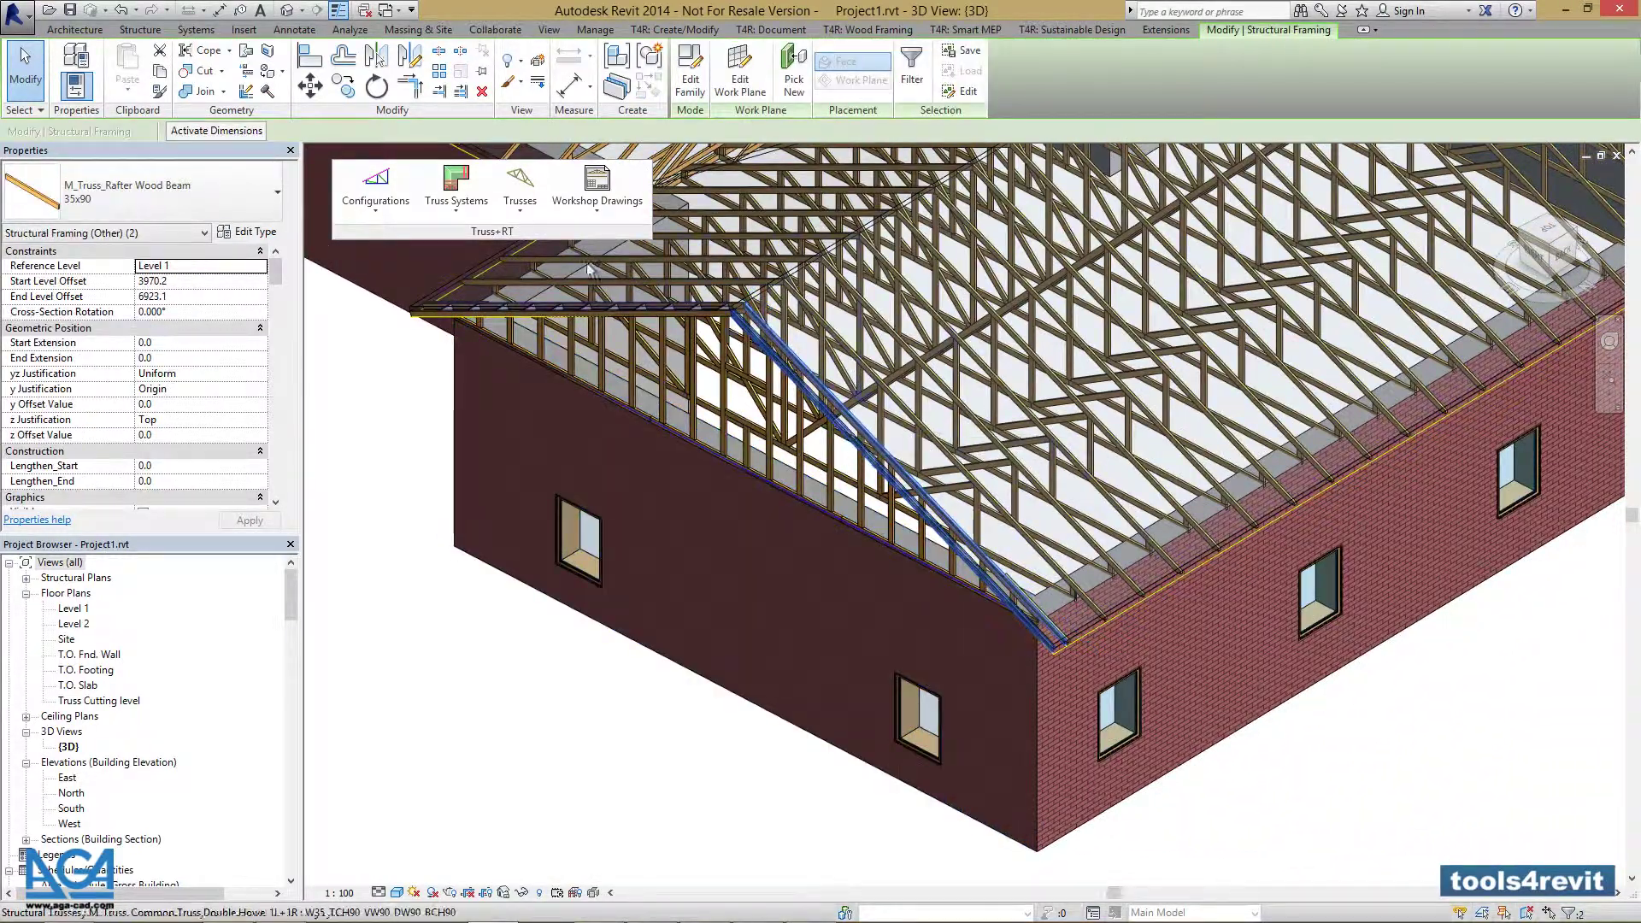
{"action": "left_click", "coordinate": [520, 190]}
{"action": "left_click", "coordinate": [544, 546]}
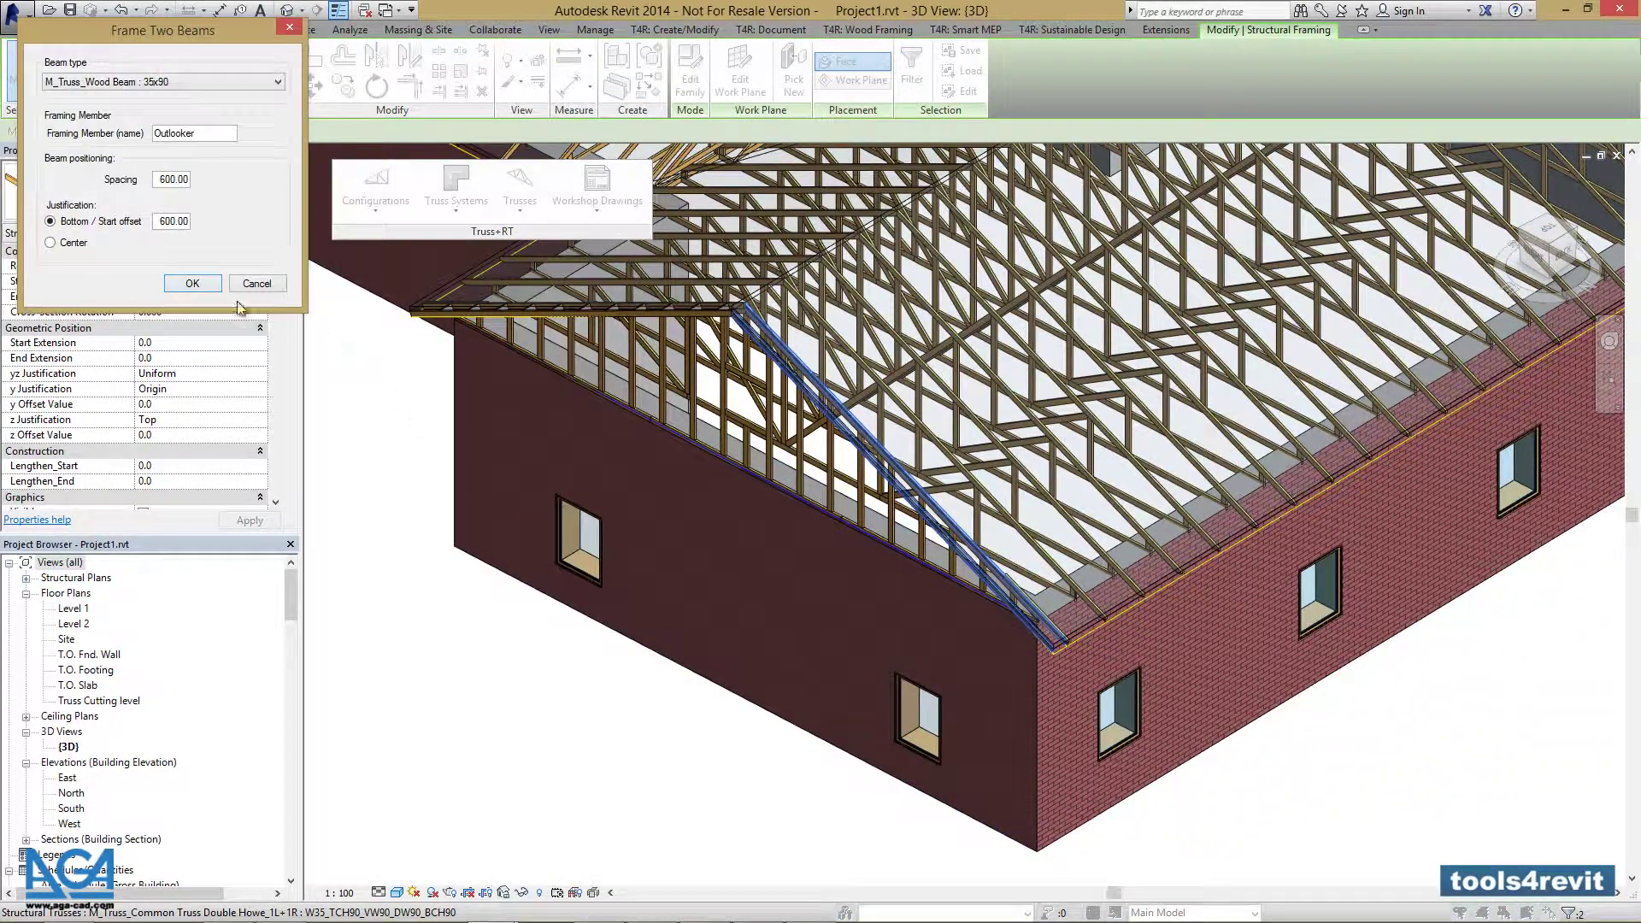
{"action": "left_click", "coordinate": [192, 283]}
- Frame outlookers between the back gable's two rafters, then clear the selection
{"action": "scroll", "coordinate": [1347, 457], "scroll_direction": "down", "scroll_amount": 5}
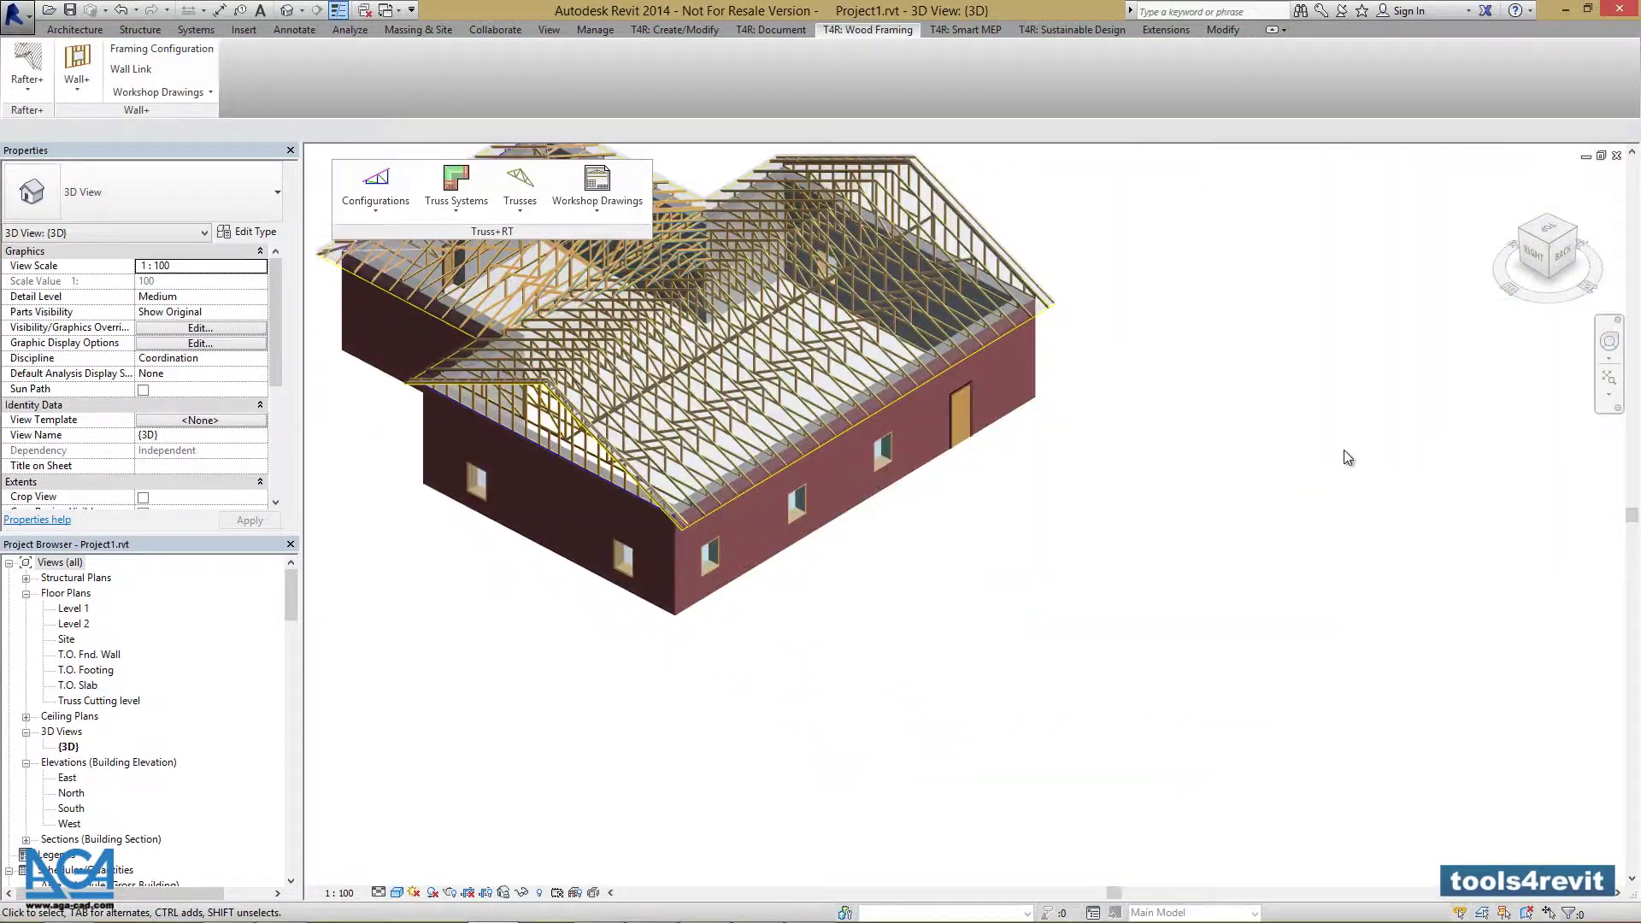
{"action": "middle_click_drag", "start_coordinate": [1347, 457], "coordinate": [933, 605], "text": "shift"}
{"action": "scroll", "coordinate": [933, 605], "scroll_direction": "up", "scroll_amount": 5}
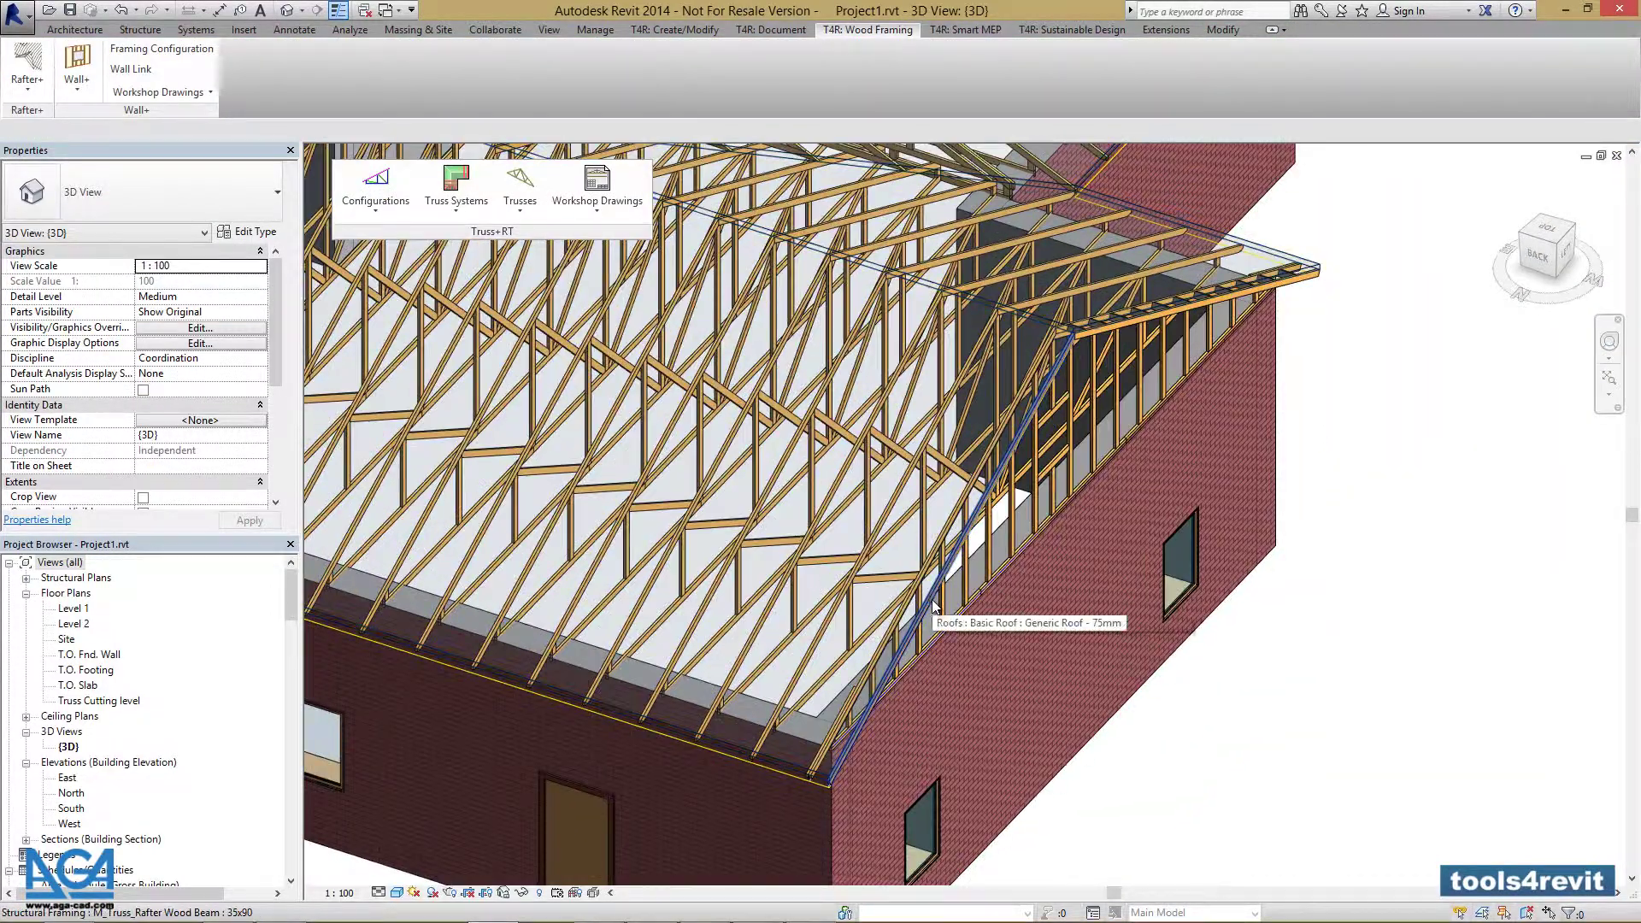
{"action": "left_click", "coordinate": [933, 606]}
{"action": "left_click", "coordinate": [930, 605], "text": "ctrl"}
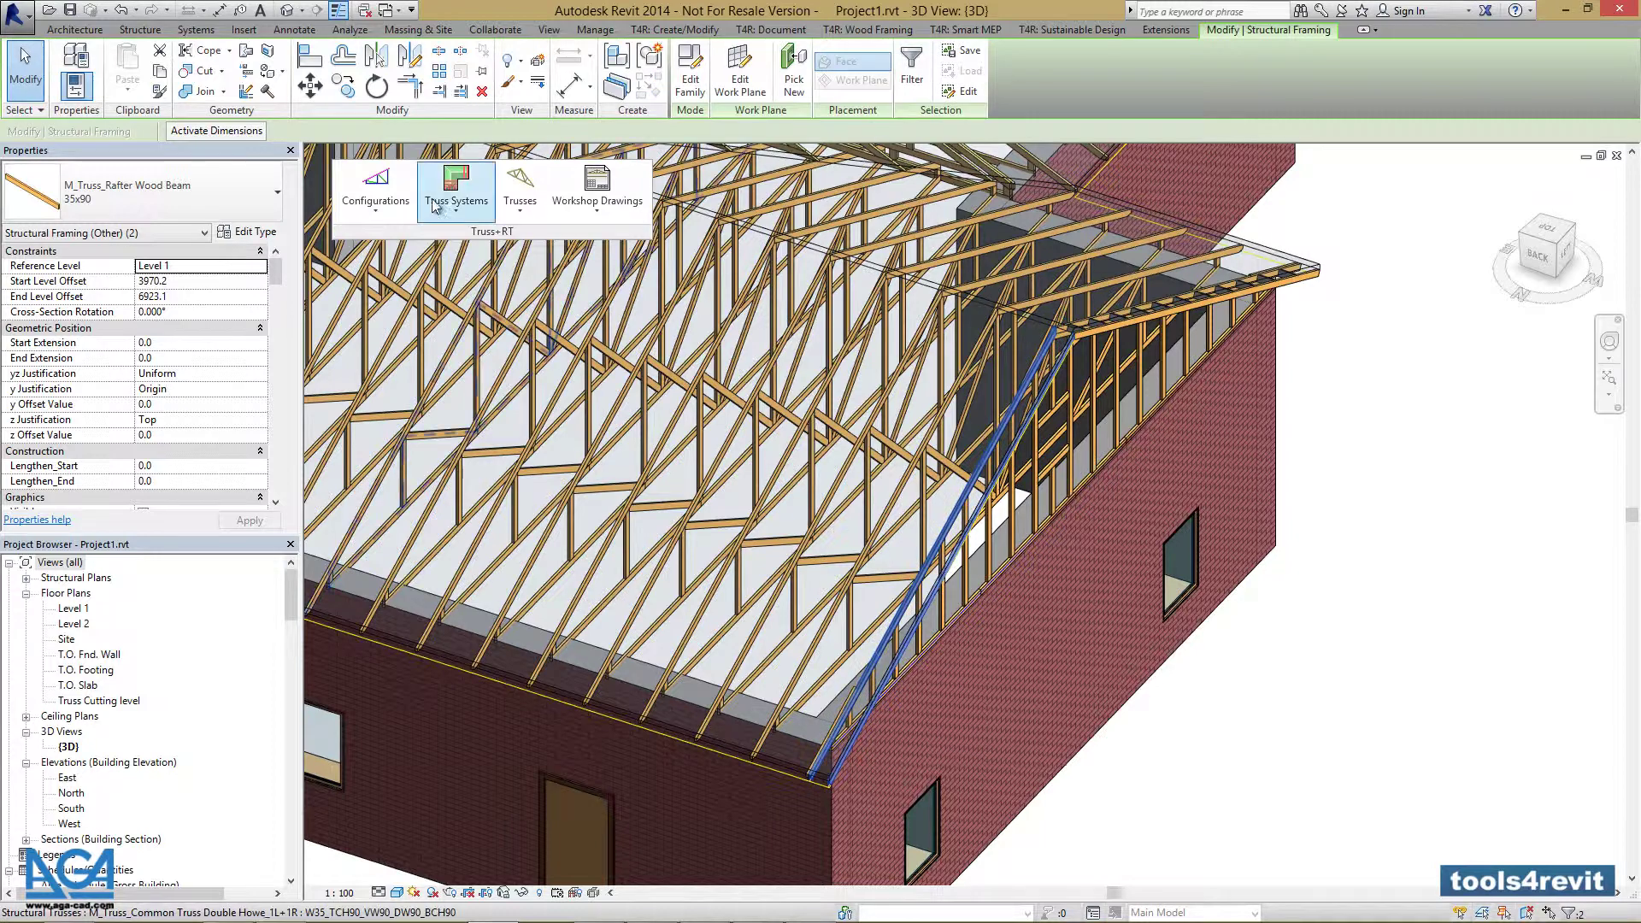
{"action": "left_click", "coordinate": [376, 203]}
{"action": "left_click", "coordinate": [519, 203]}
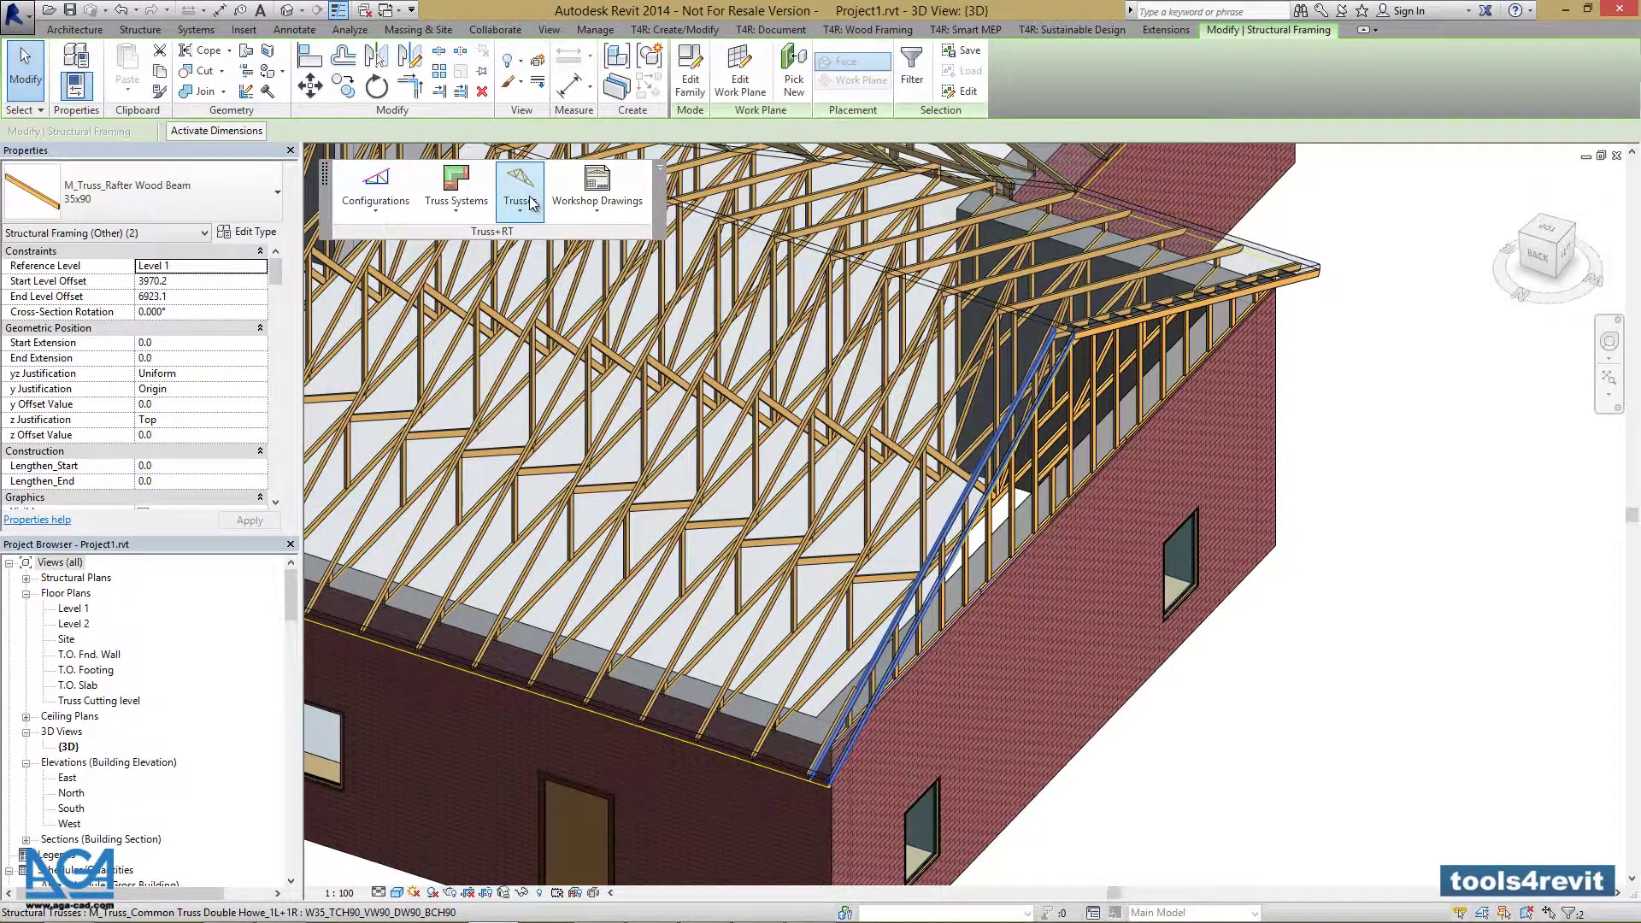
{"action": "left_click", "coordinate": [531, 203]}
{"action": "left_click", "coordinate": [1032, 611]}
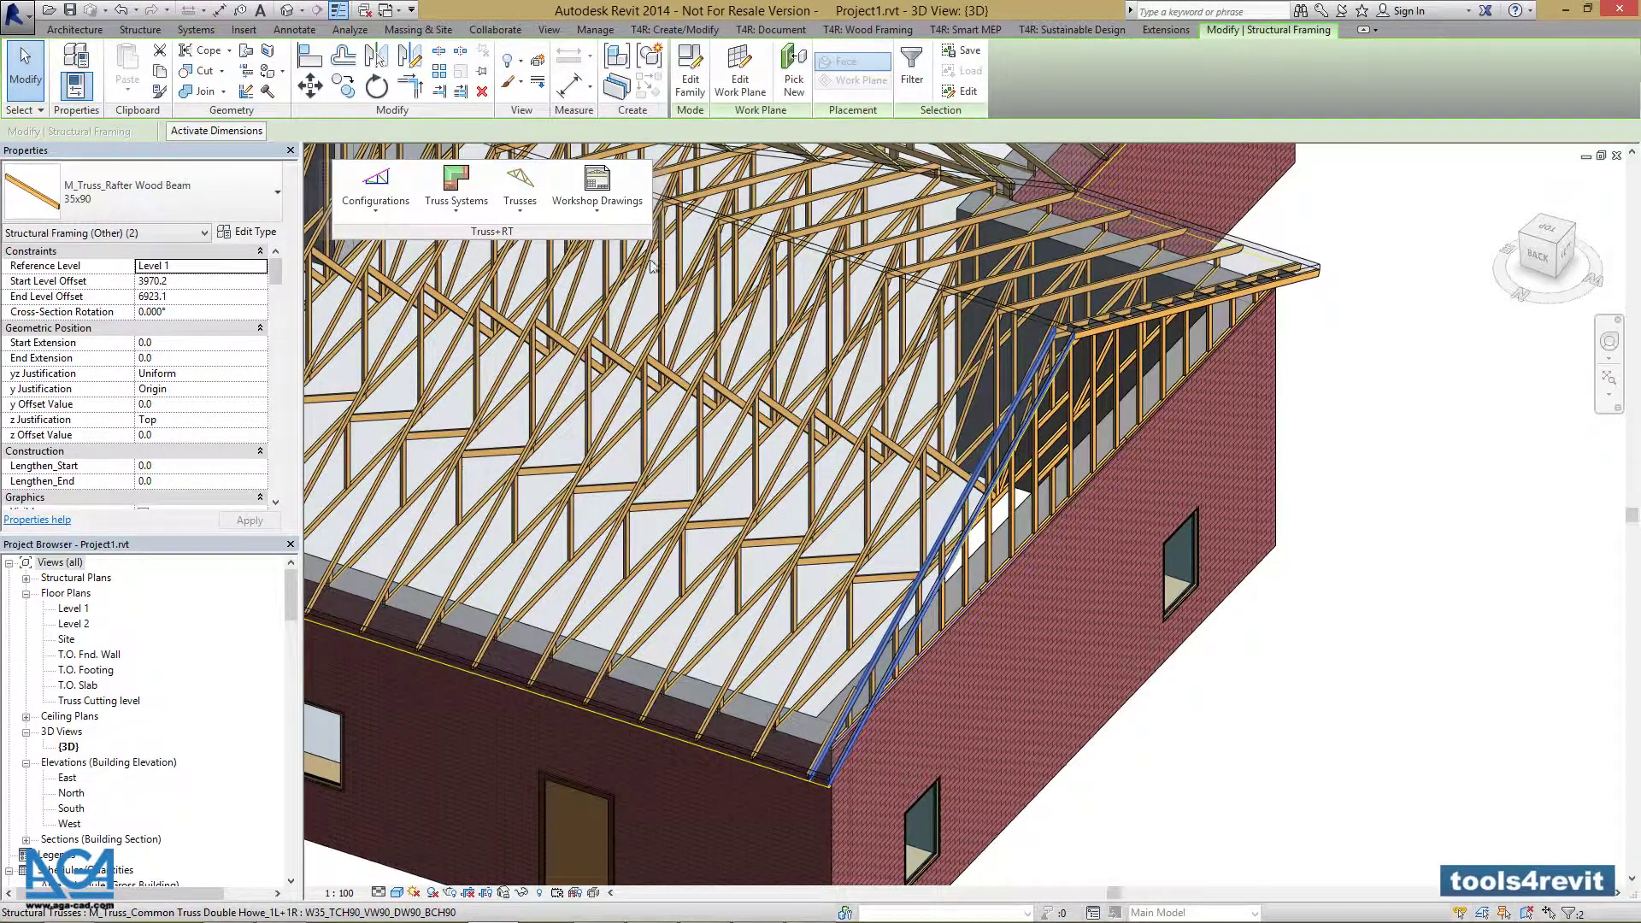
{"action": "left_click", "coordinate": [520, 189]}
{"action": "left_click", "coordinate": [564, 544]}
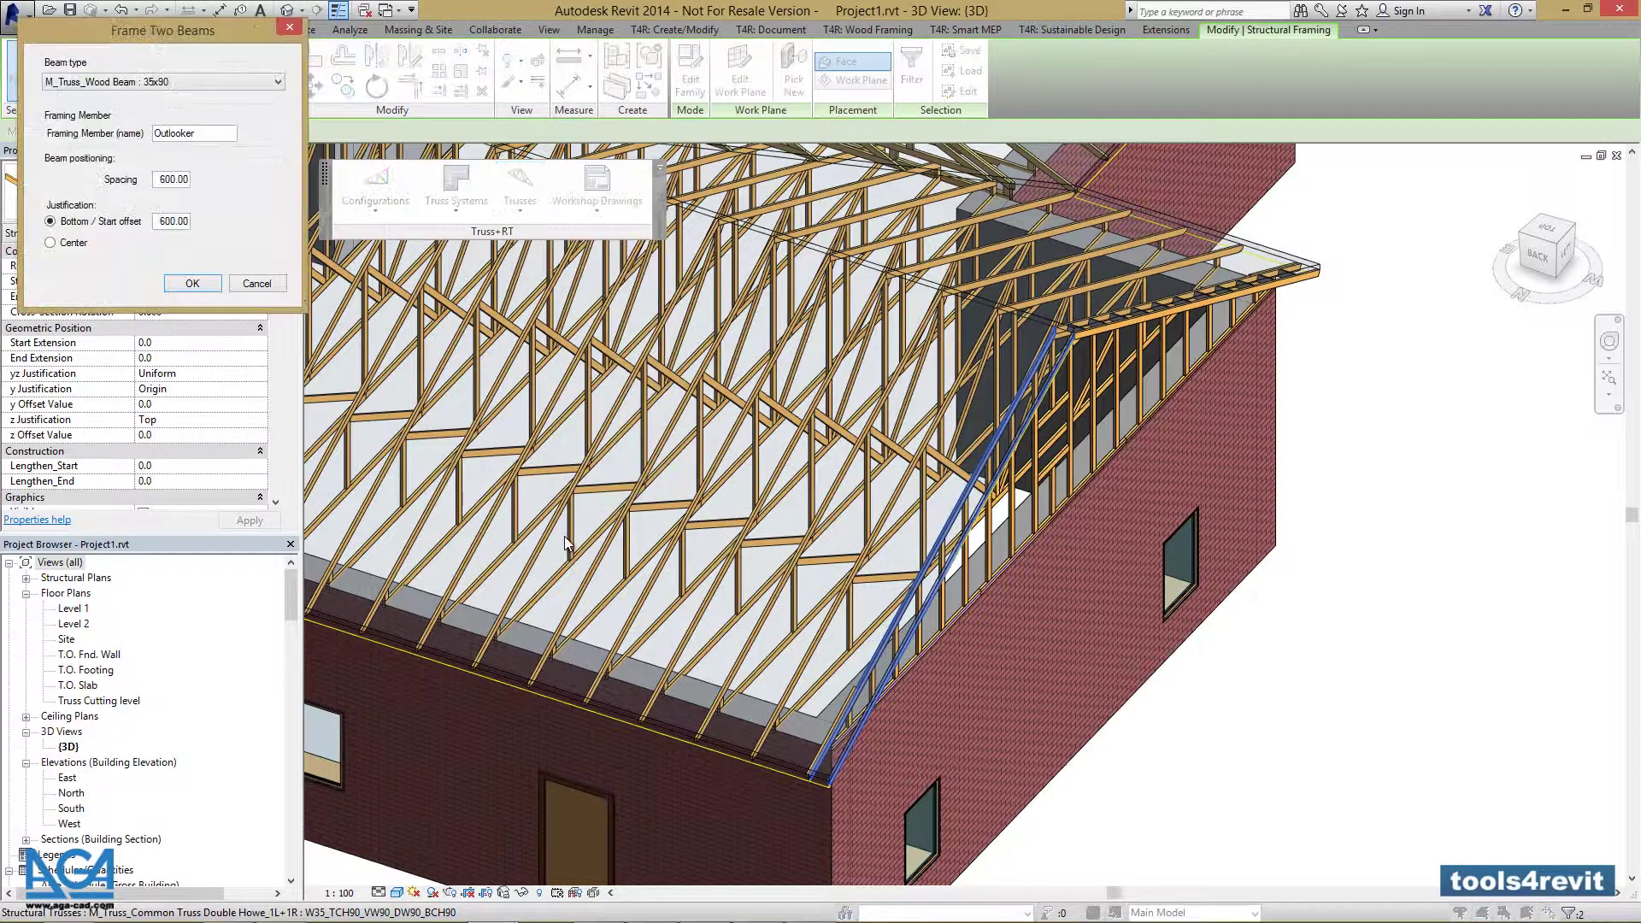
{"action": "left_click", "coordinate": [185, 284]}
{"action": "left_click", "coordinate": [1401, 611]}
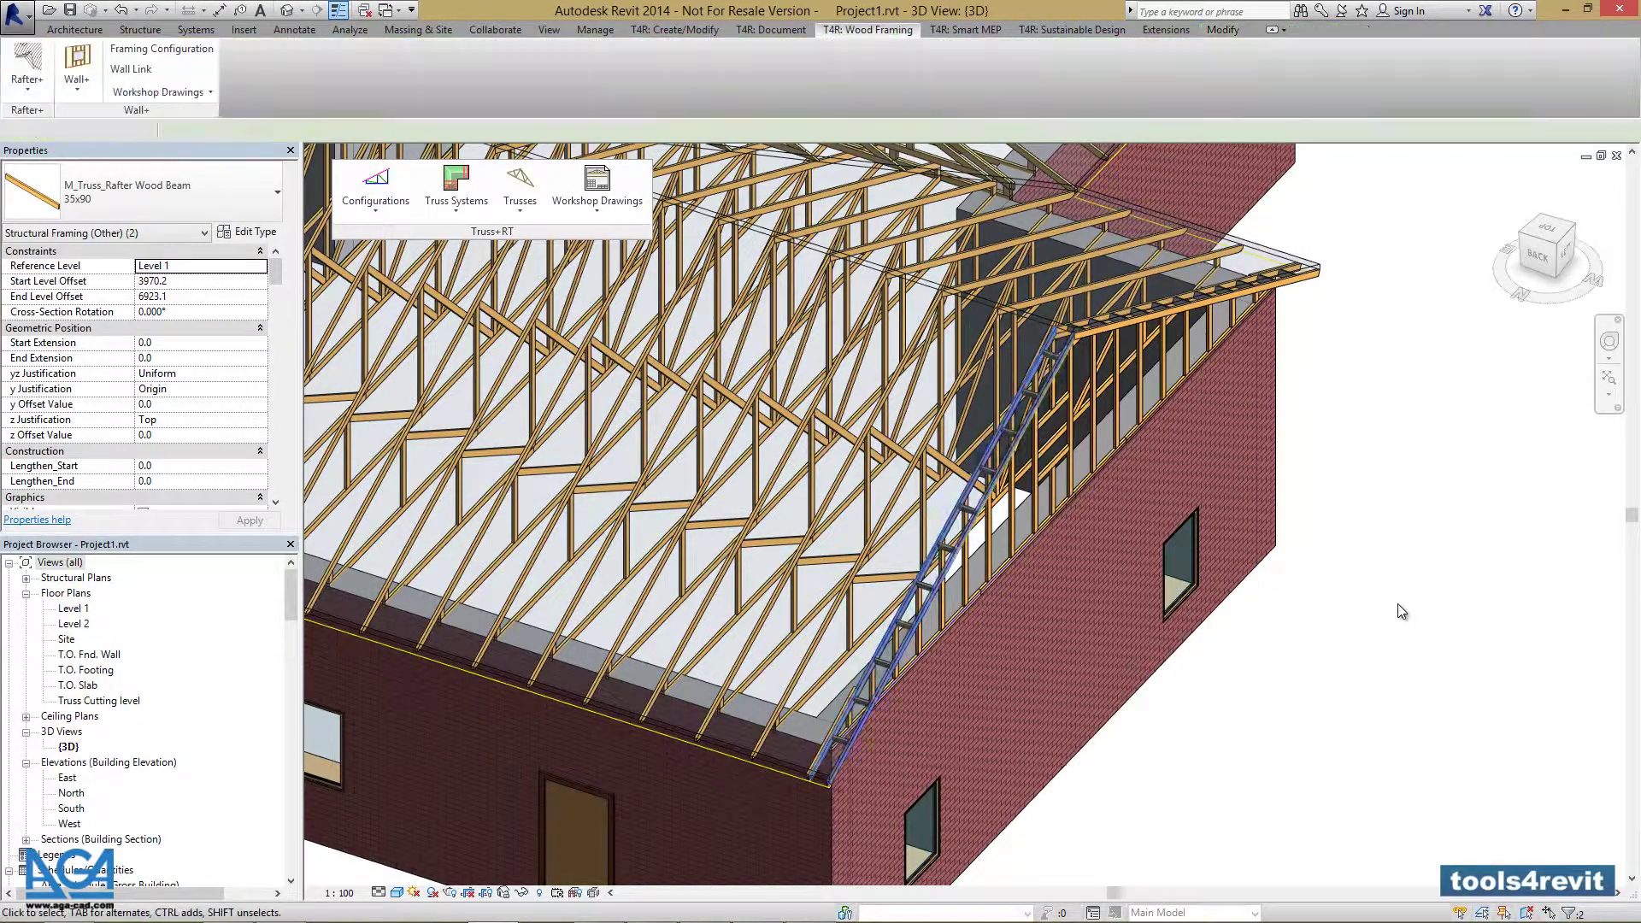
{"action": "scroll", "coordinate": [1402, 611], "scroll_direction": "down", "scroll_amount": 3}
{"action": "middle_click_drag", "start_coordinate": [527, 679], "coordinate": [1154, 701], "text": "shift"}
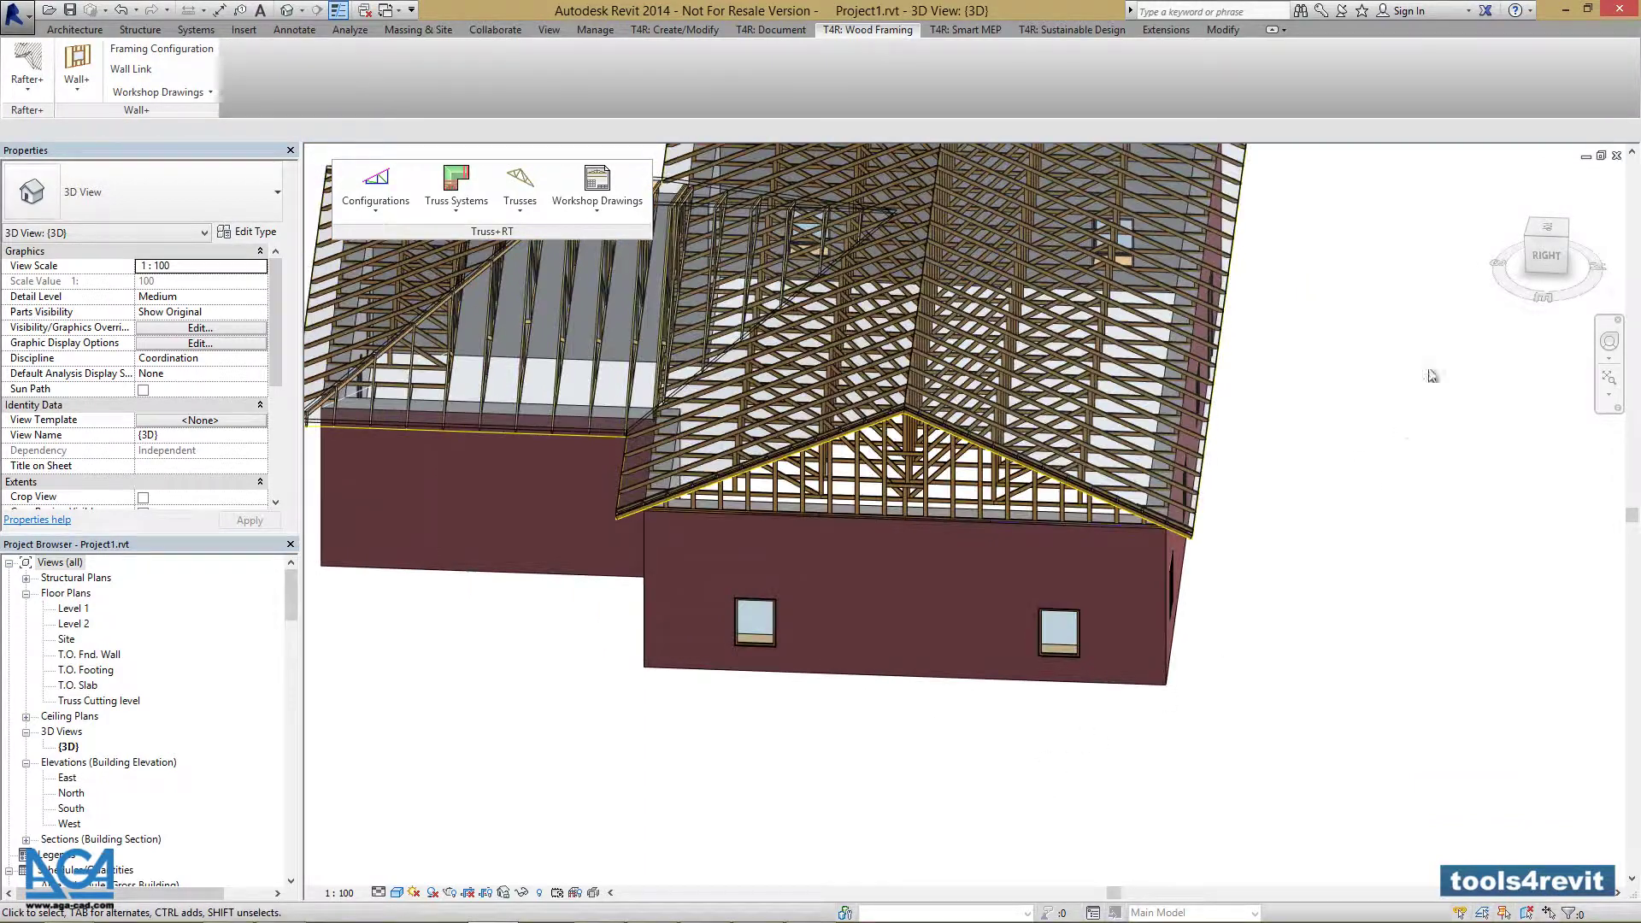
{"action": "left_click", "coordinate": [1528, 242]}
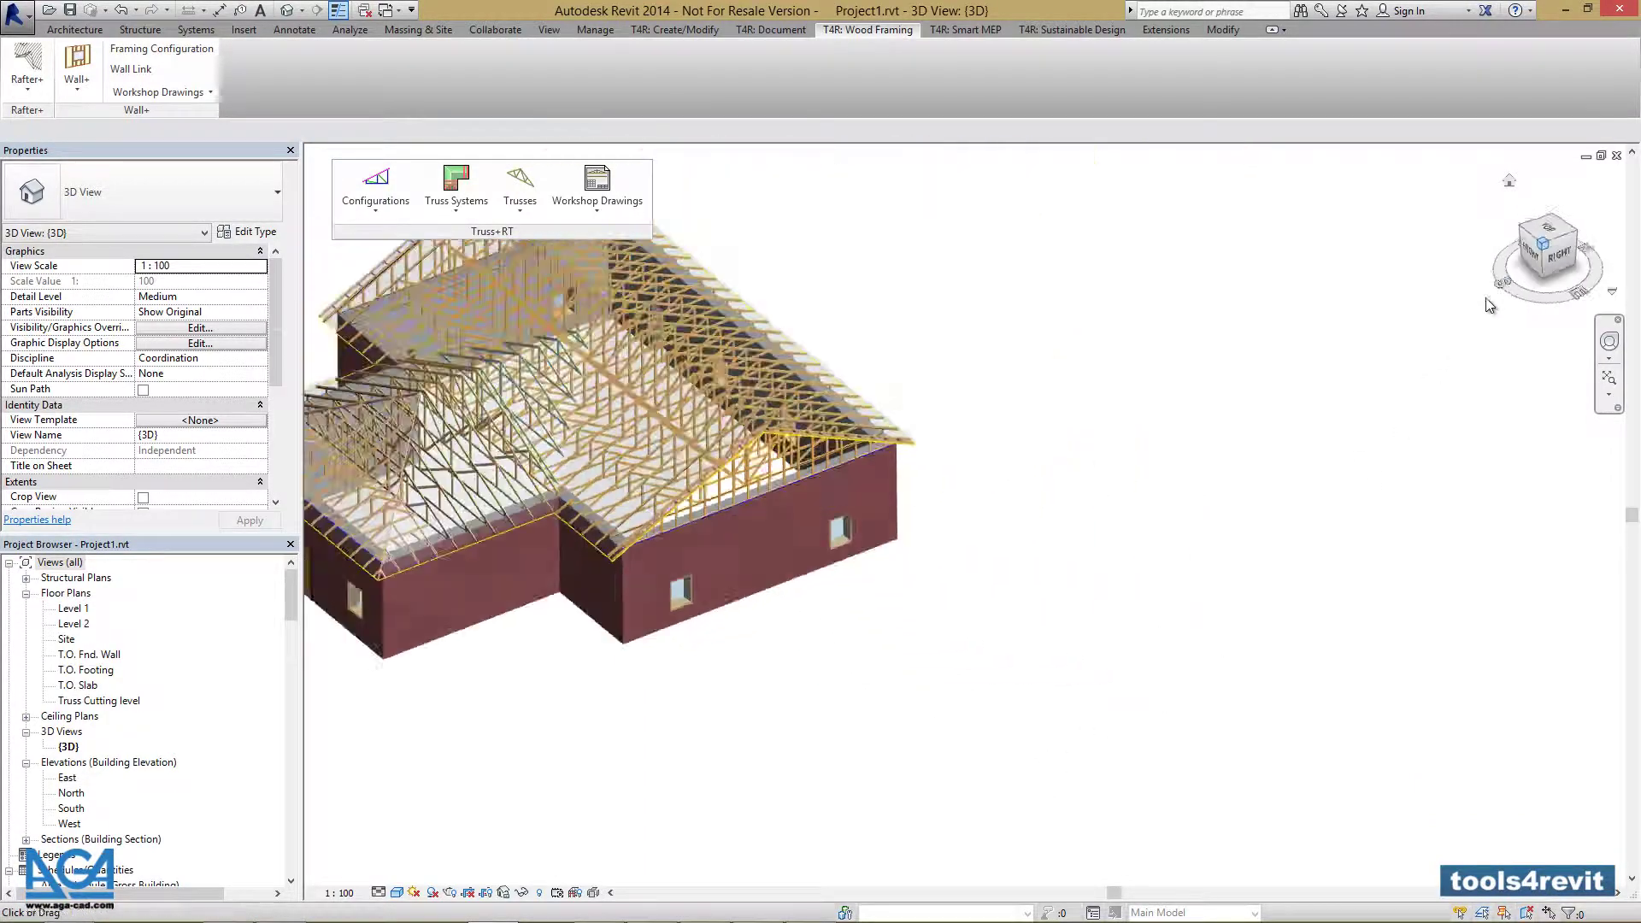